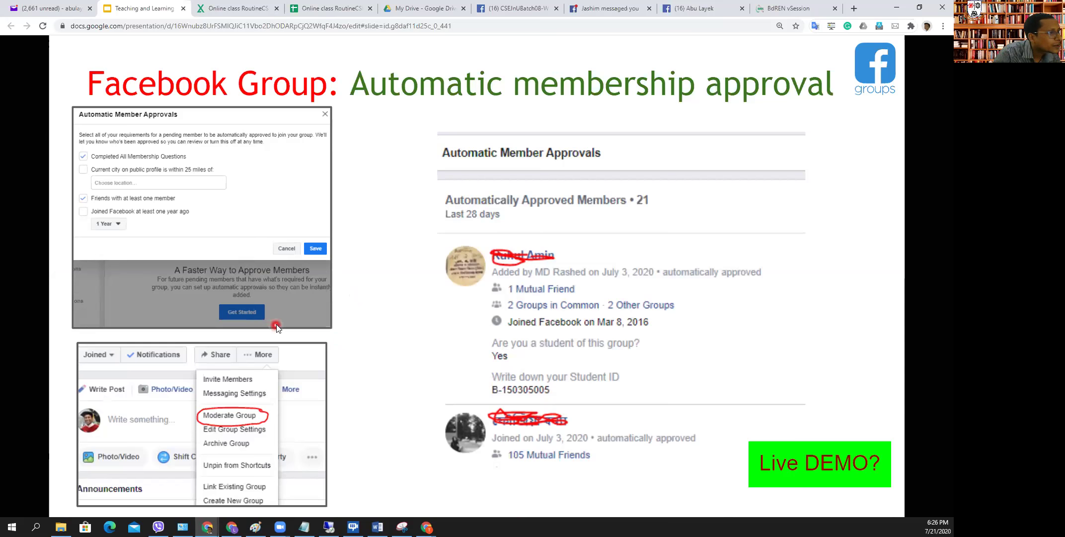
- Step back to slides 44–45, return to slide 46, then switch to the Facebook group tab
{"action": "key", "text": "Left"}
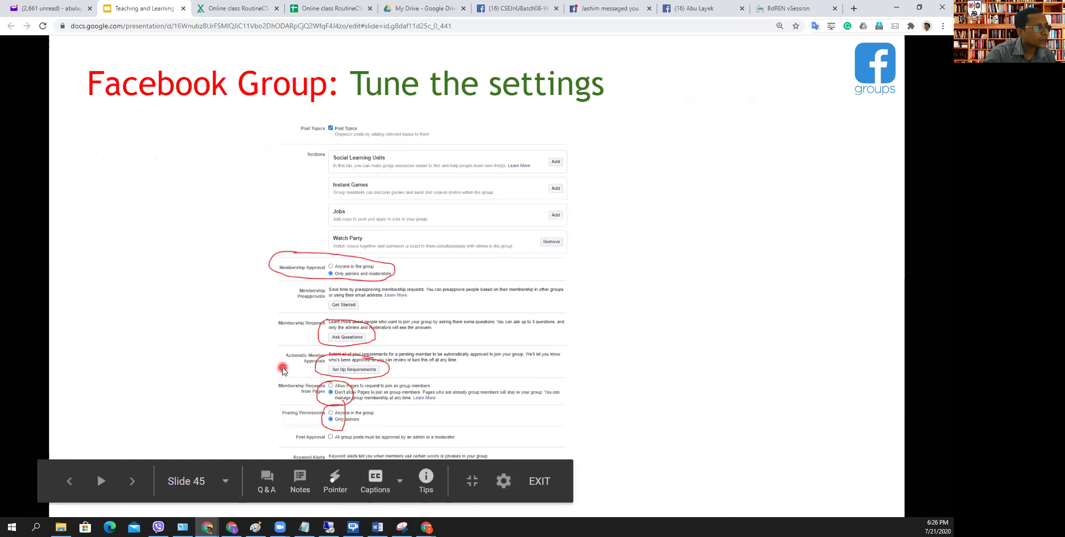
{"action": "key", "text": "Left"}
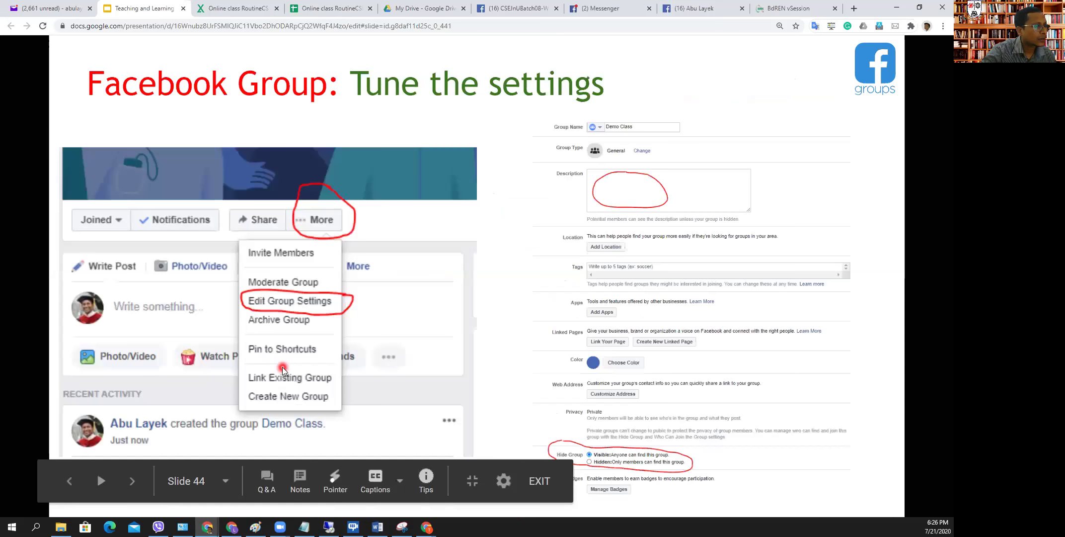
{"action": "key", "text": "Right"}
{"action": "key", "text": "Right"}
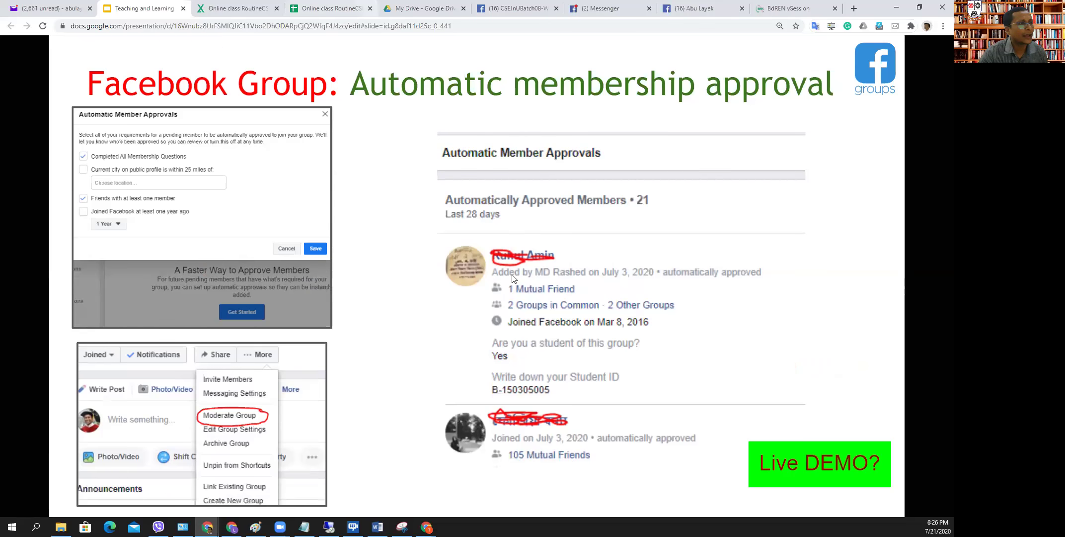
{"action": "key", "text": "ctrl+6"}
- Look for the membership questions through the group's More > Moderate Group pages
{"action": "left_click", "coordinate": [444, 239]}
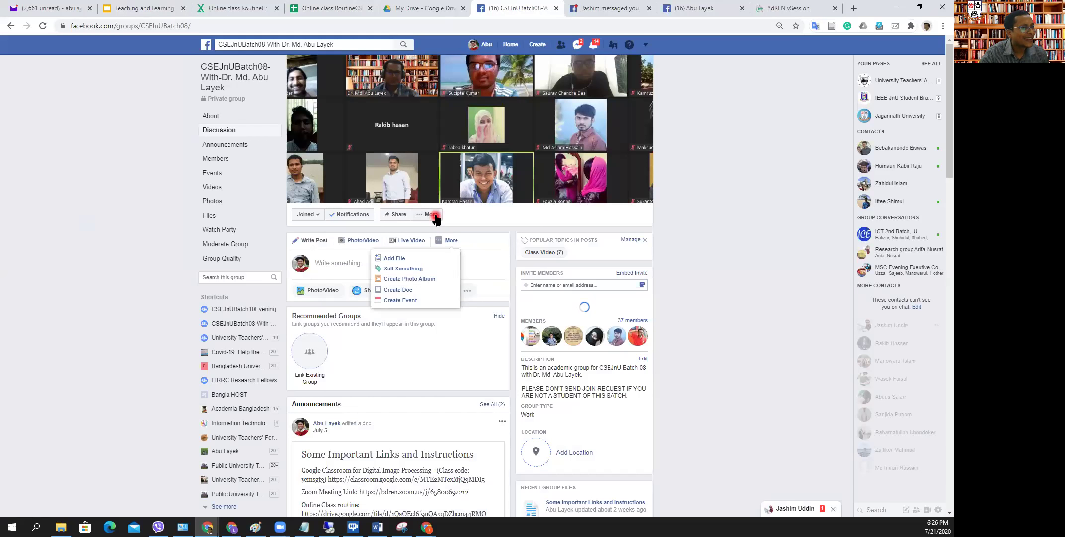
{"action": "left_click", "coordinate": [433, 216]}
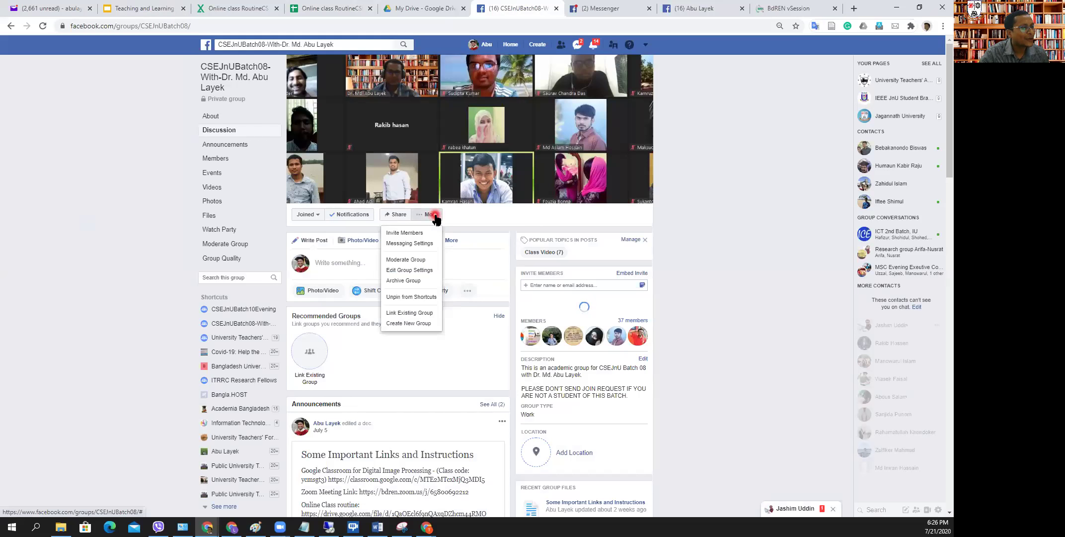
{"action": "left_click", "coordinate": [416, 259]}
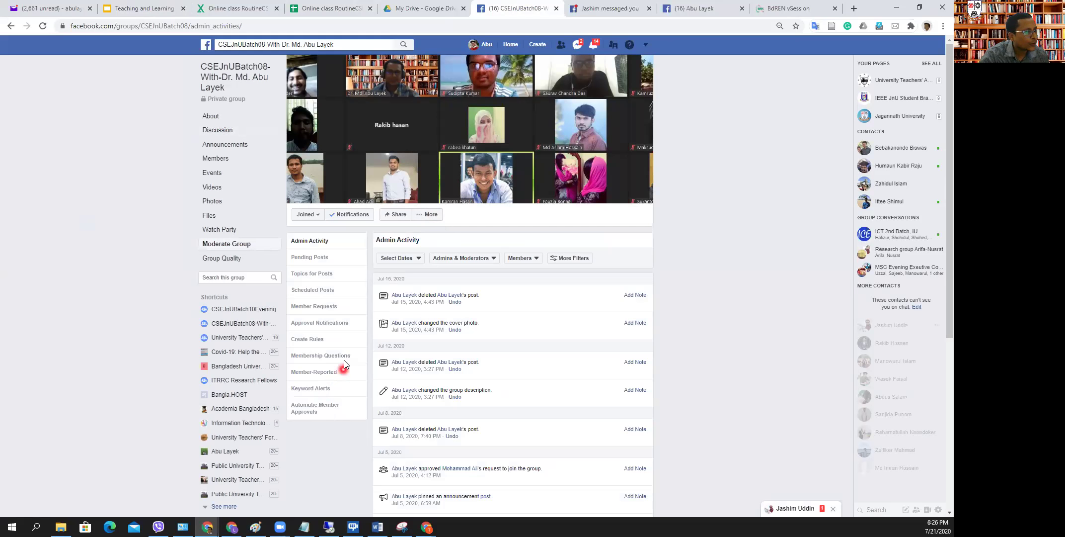
{"action": "left_click", "coordinate": [320, 307]}
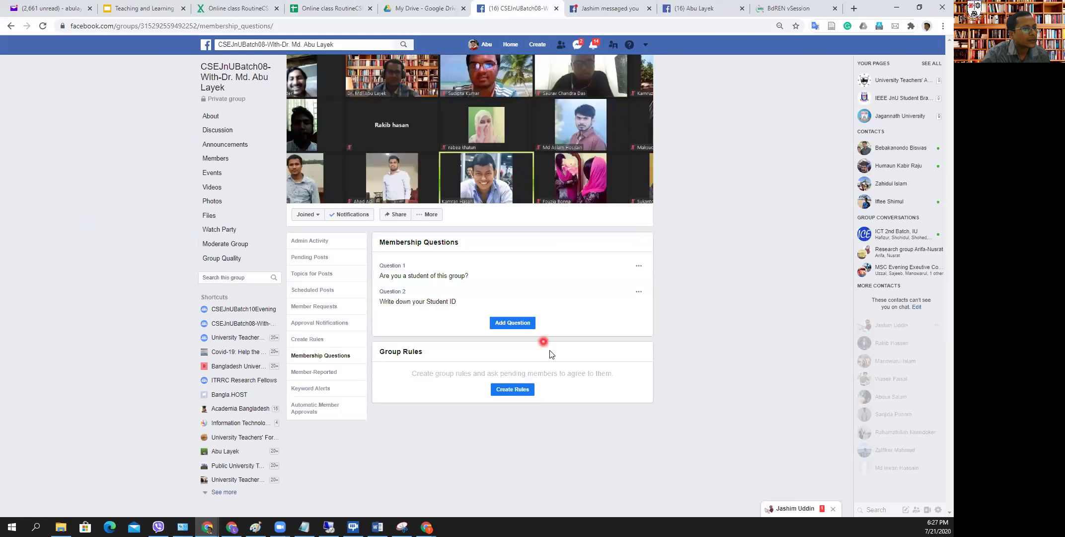
- Reach the membership questions via Edit Group Settings > Membership Requests > Ask Questions
{"action": "left_click", "coordinate": [433, 215]}
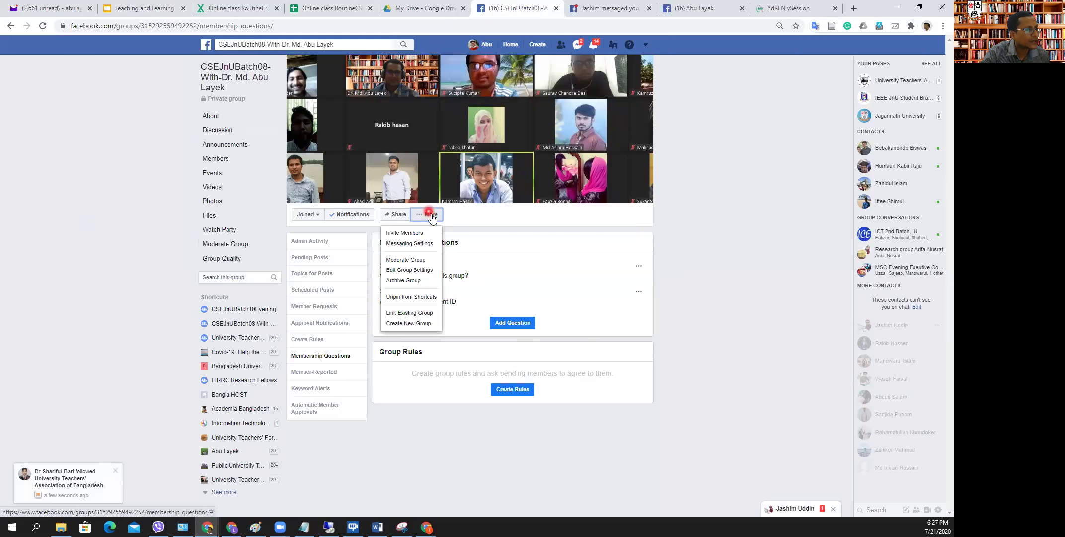
{"action": "left_click", "coordinate": [429, 270]}
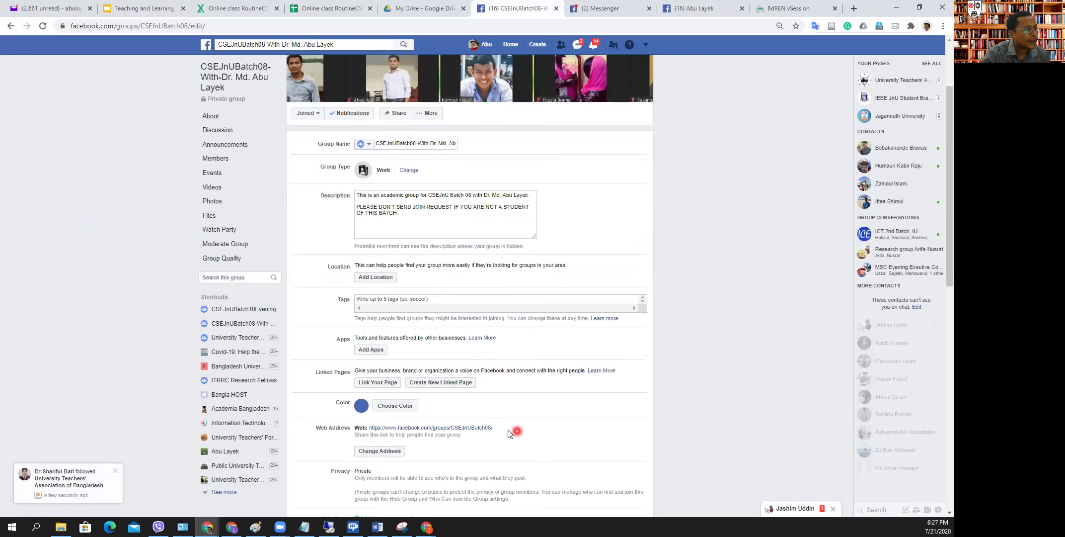
{"action": "scroll", "coordinate": [508, 433], "scroll_direction": "down", "scroll_amount": 9}
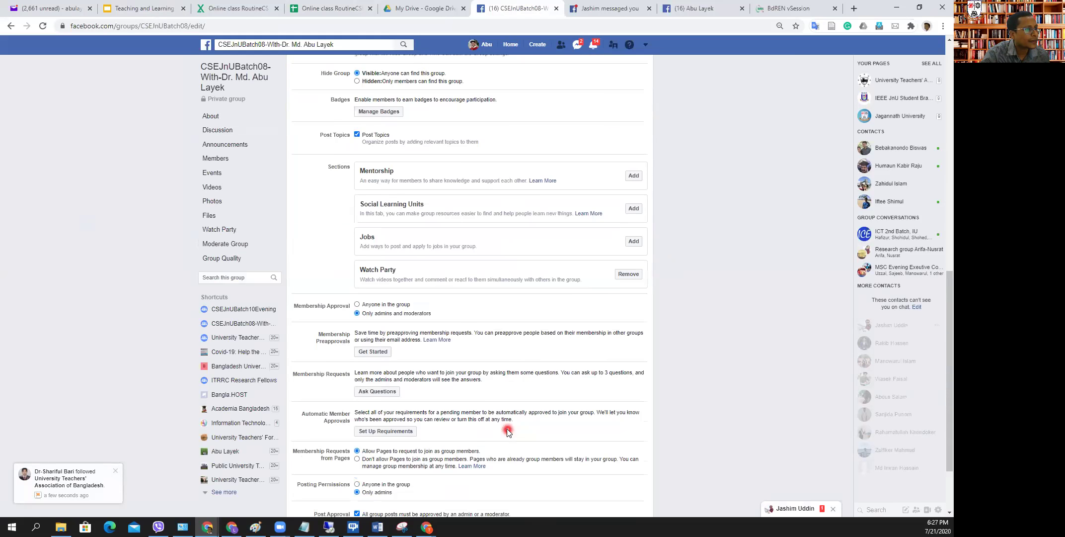
{"action": "scroll", "coordinate": [508, 434], "scroll_direction": "down", "scroll_amount": 2}
{"action": "left_click", "coordinate": [373, 302]}
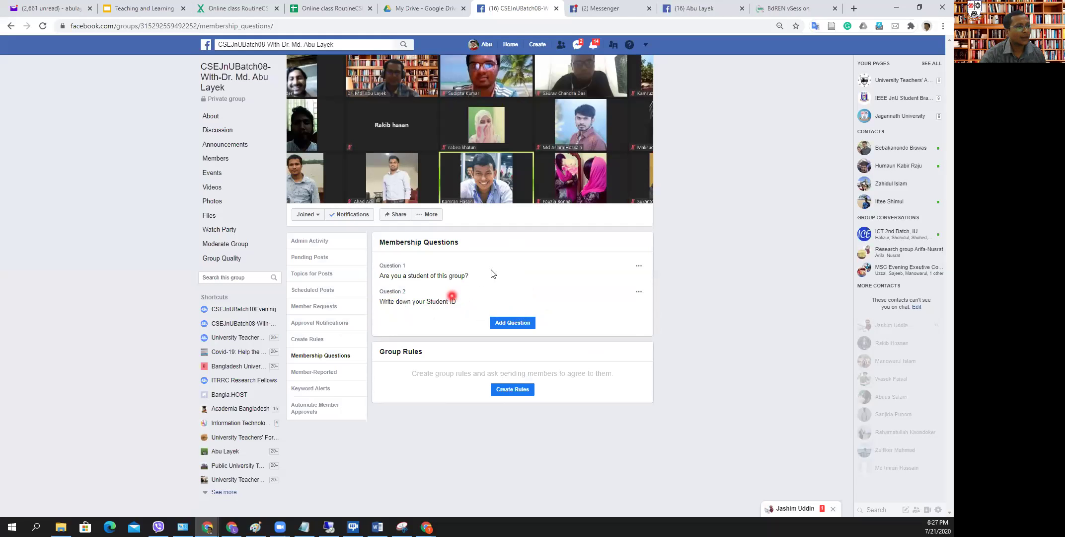
{"action": "left_click", "coordinate": [522, 326]}
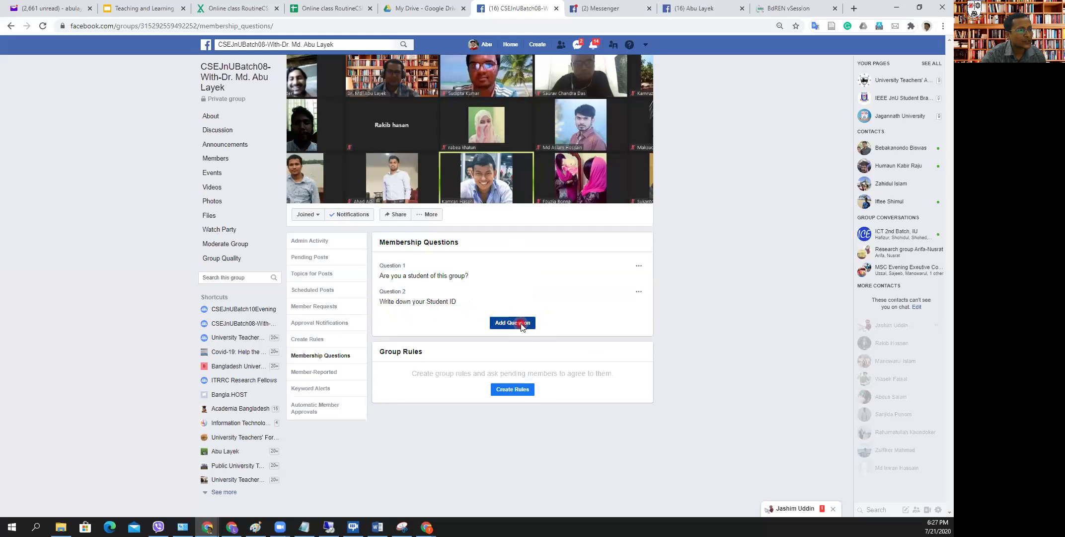
- Add the written-answer question 'What is your academic Name' and save it
{"action": "left_click", "coordinate": [421, 191]}
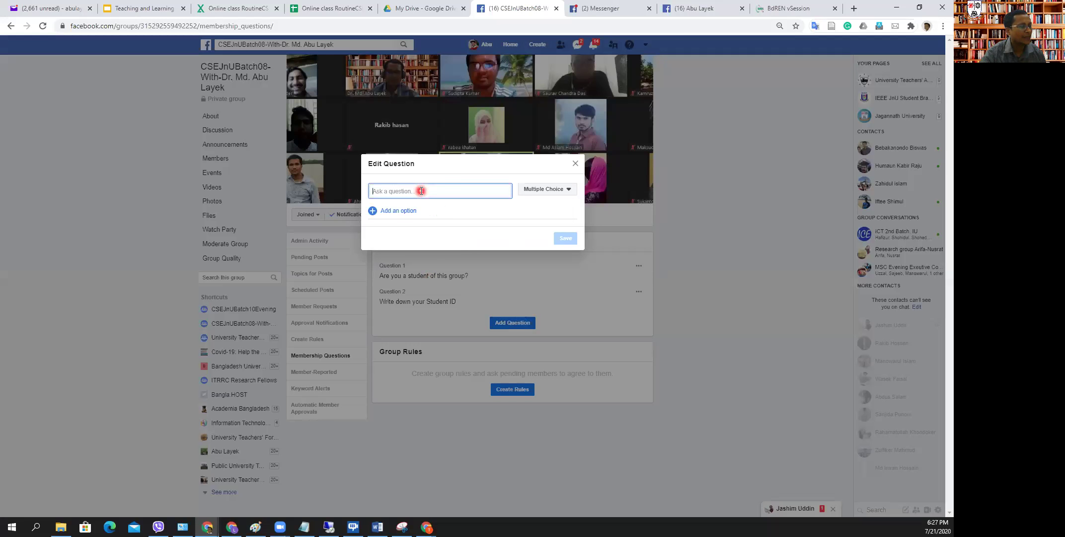
{"action": "type", "text": "What is your academ"}
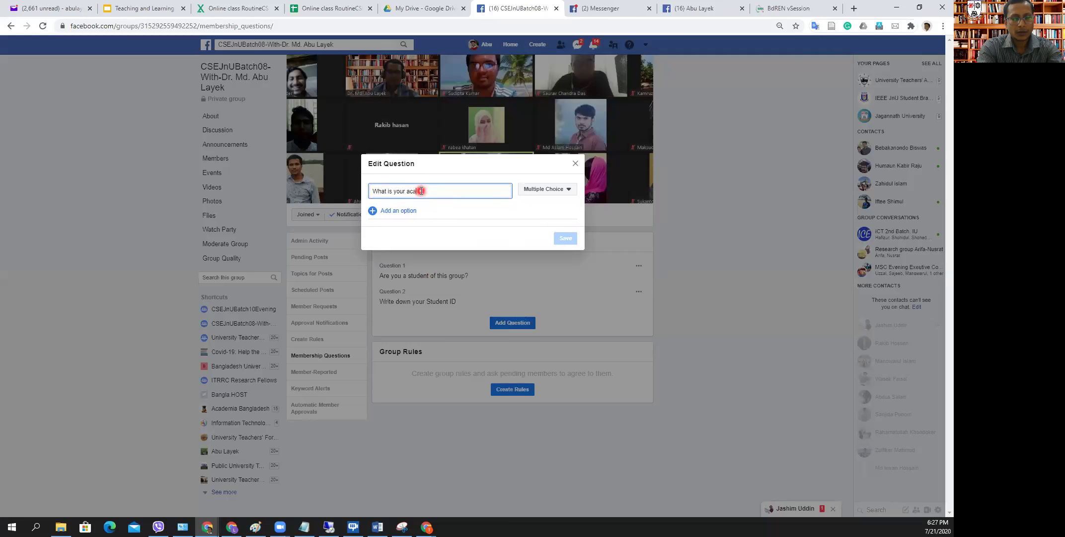
{"action": "type", "text": "ic Name"}
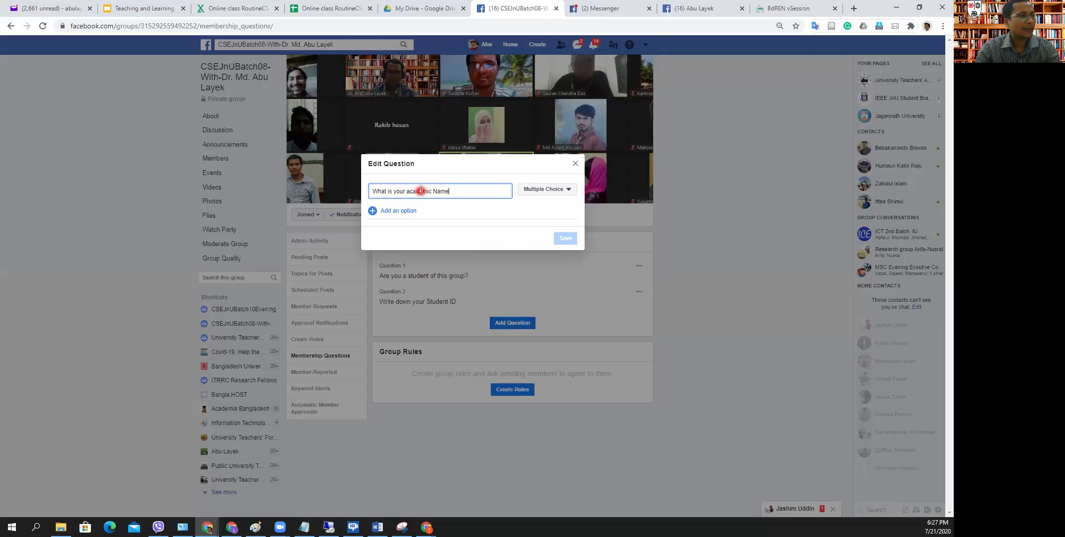
{"action": "left_click", "coordinate": [567, 189]}
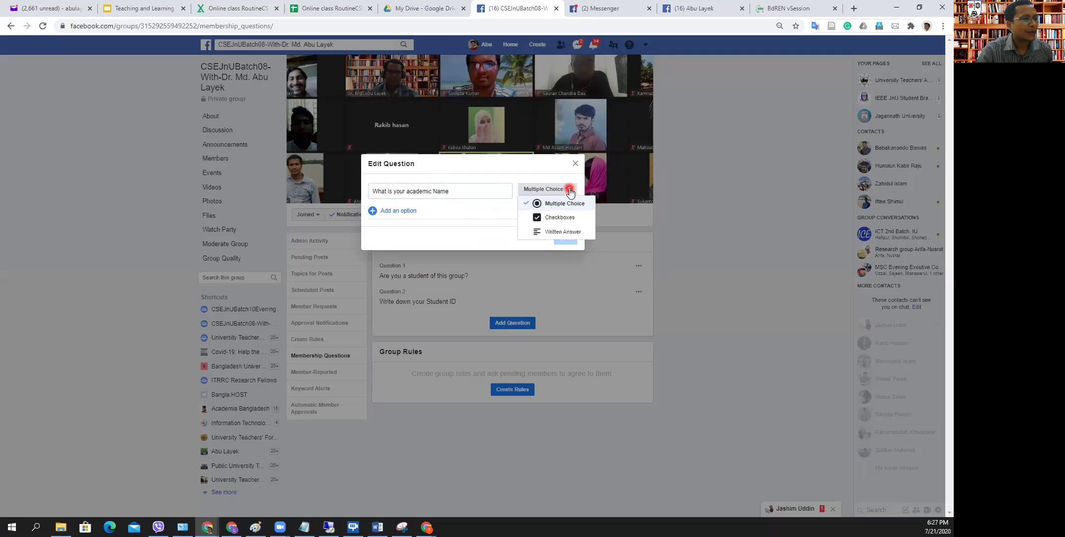
{"action": "left_click", "coordinate": [575, 235]}
{"action": "left_click", "coordinate": [565, 229]}
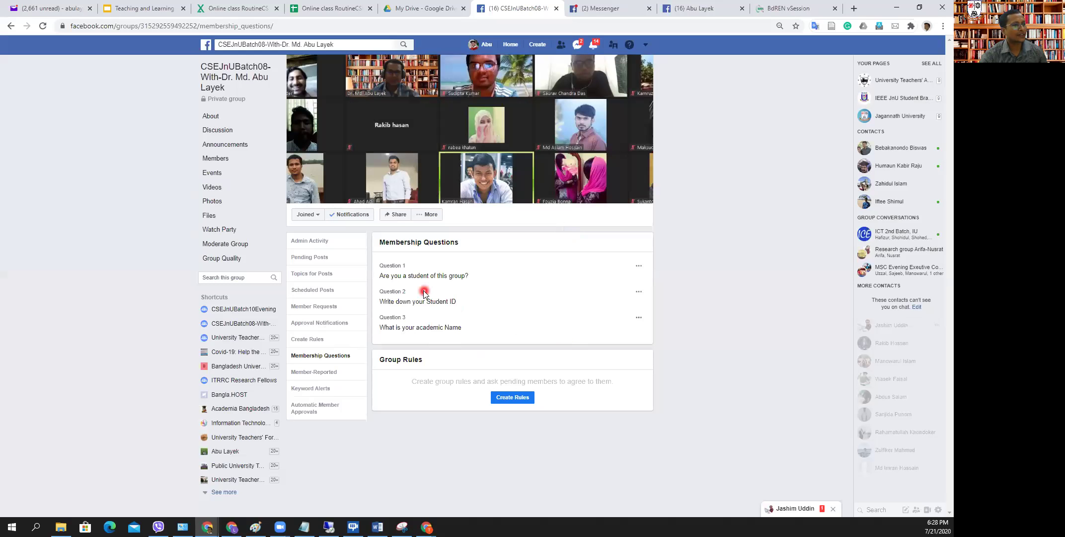
- Open Question 1 for editing, then leave the editor without saving changes
{"action": "left_click", "coordinate": [638, 266]}
{"action": "left_click", "coordinate": [644, 282]}
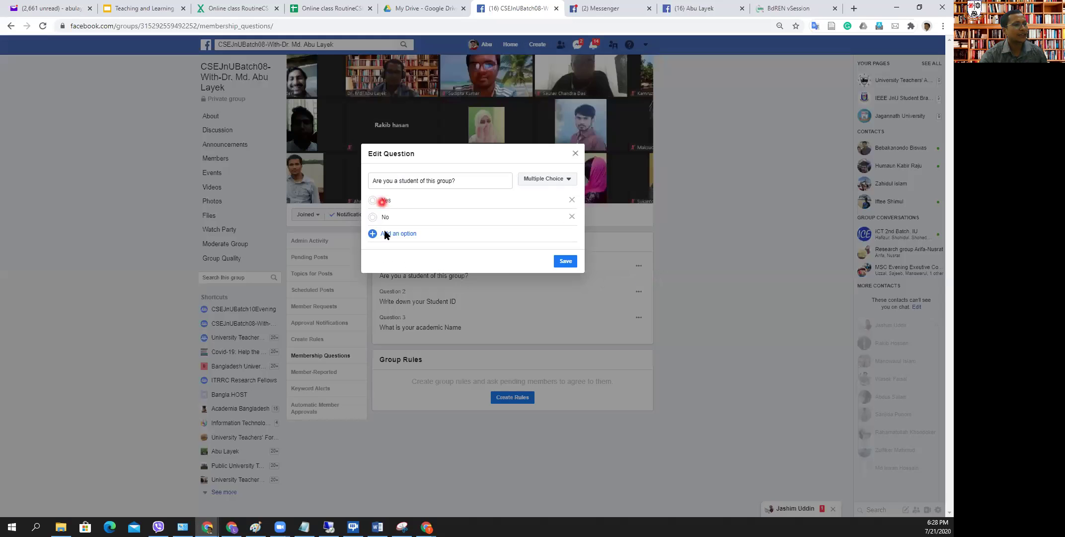
{"action": "left_click", "coordinate": [576, 153]}
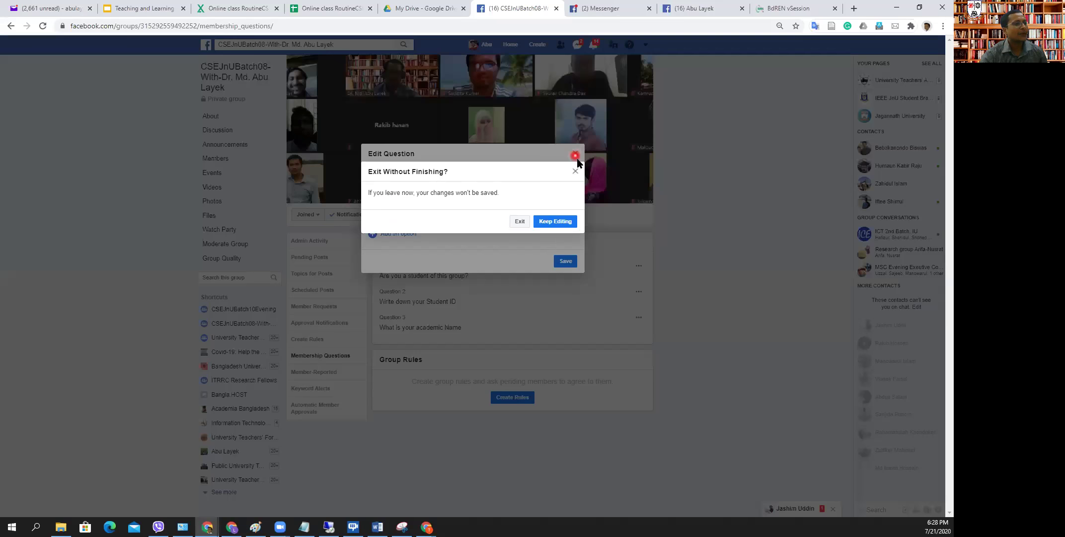
{"action": "left_click", "coordinate": [520, 222]}
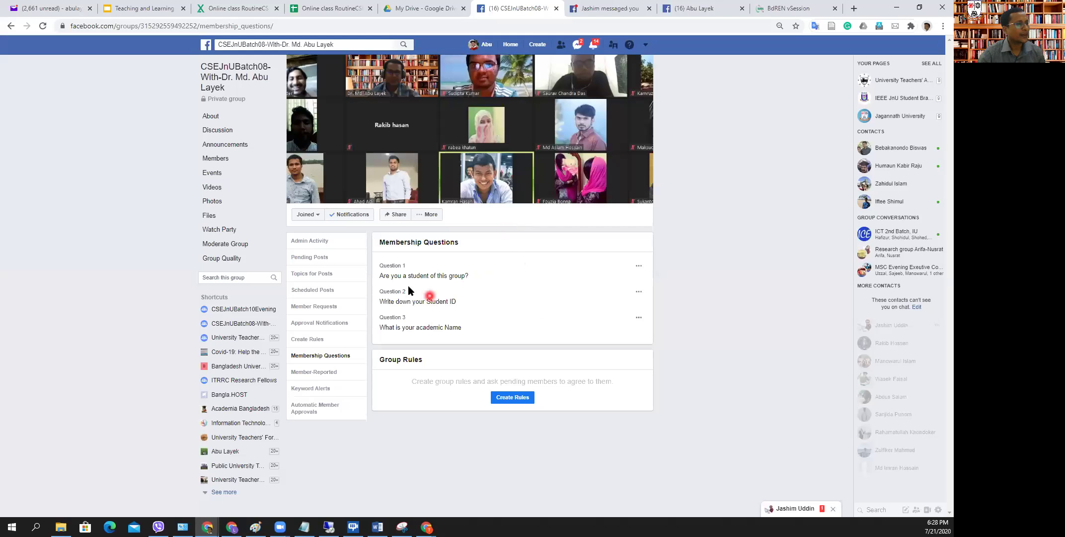
- Require completed membership questions and a friend in the group for auto-approval, and save
{"action": "left_click", "coordinate": [312, 408]}
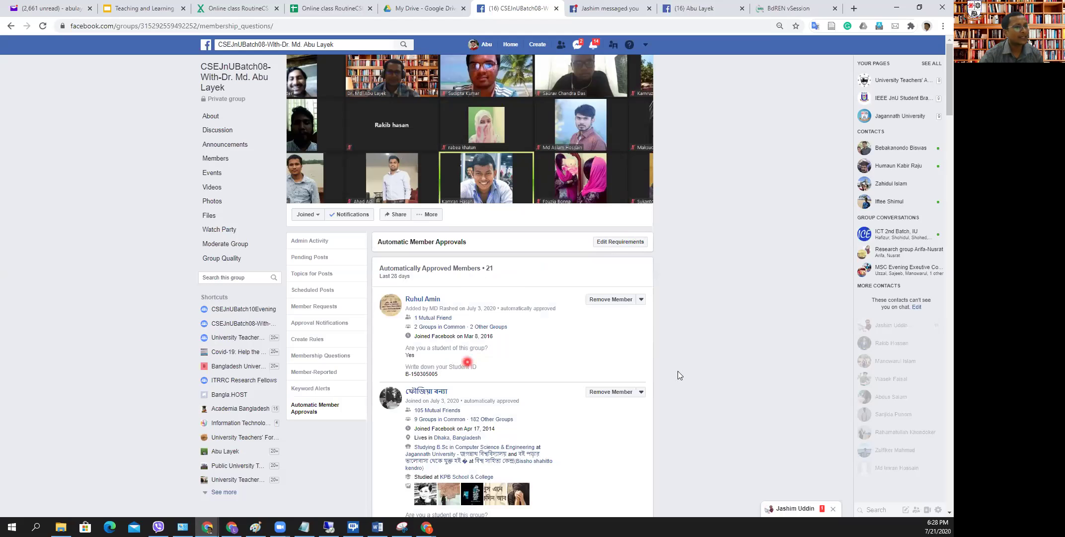
{"action": "left_click", "coordinate": [149, 6]}
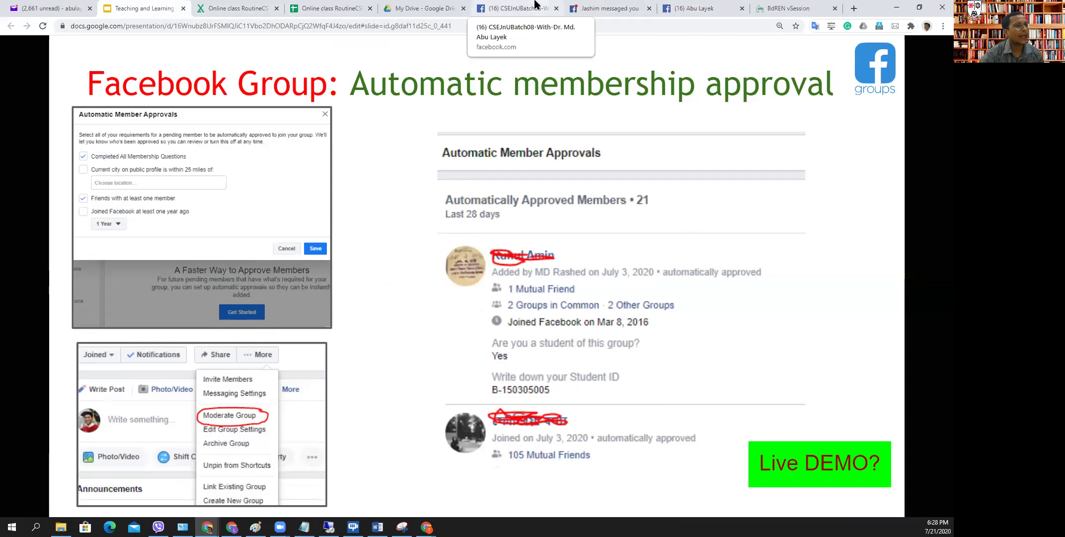
{"action": "left_click", "coordinate": [517, 8]}
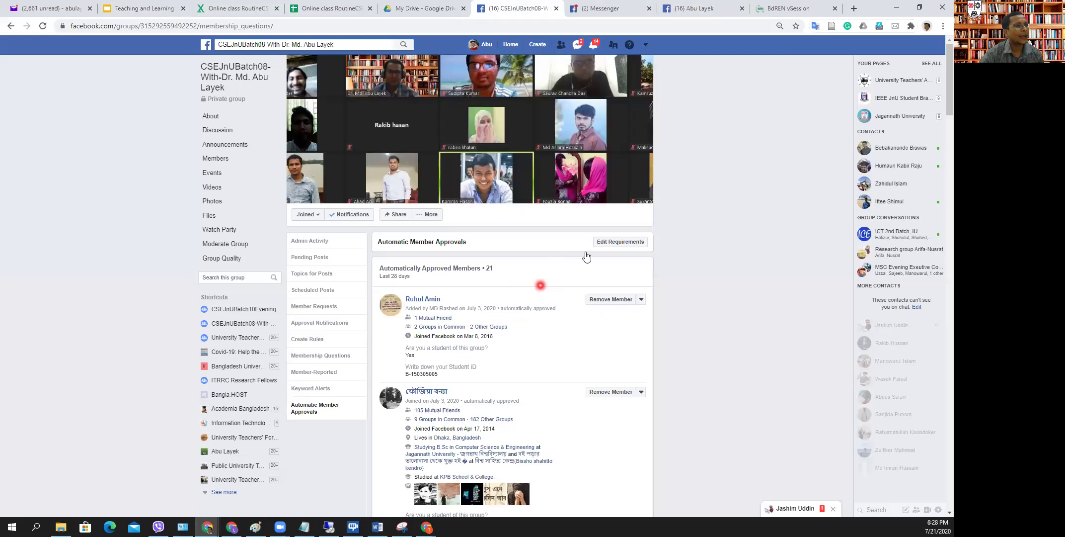
{"action": "left_click", "coordinate": [621, 243]}
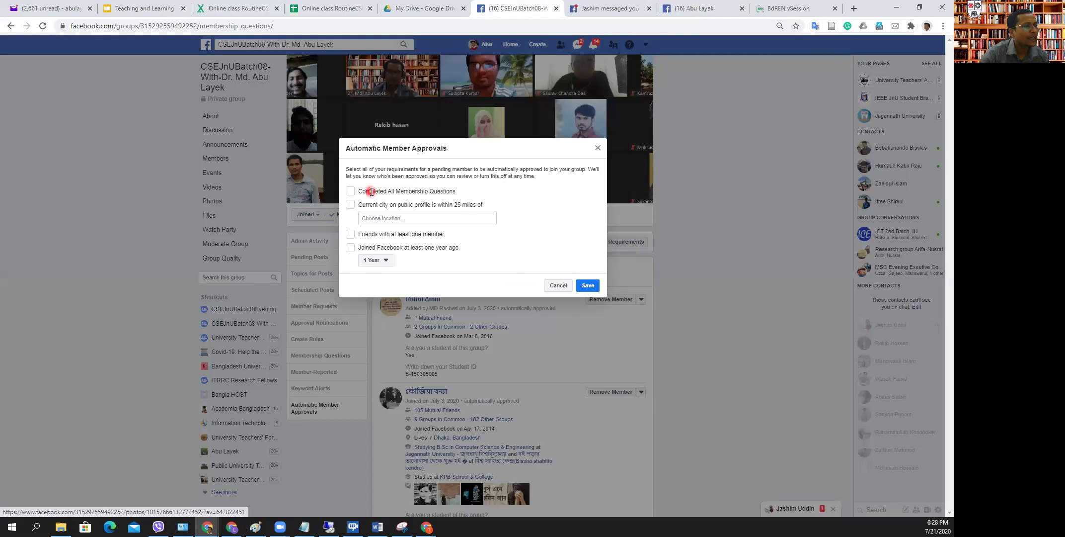
{"action": "left_click", "coordinate": [356, 191]}
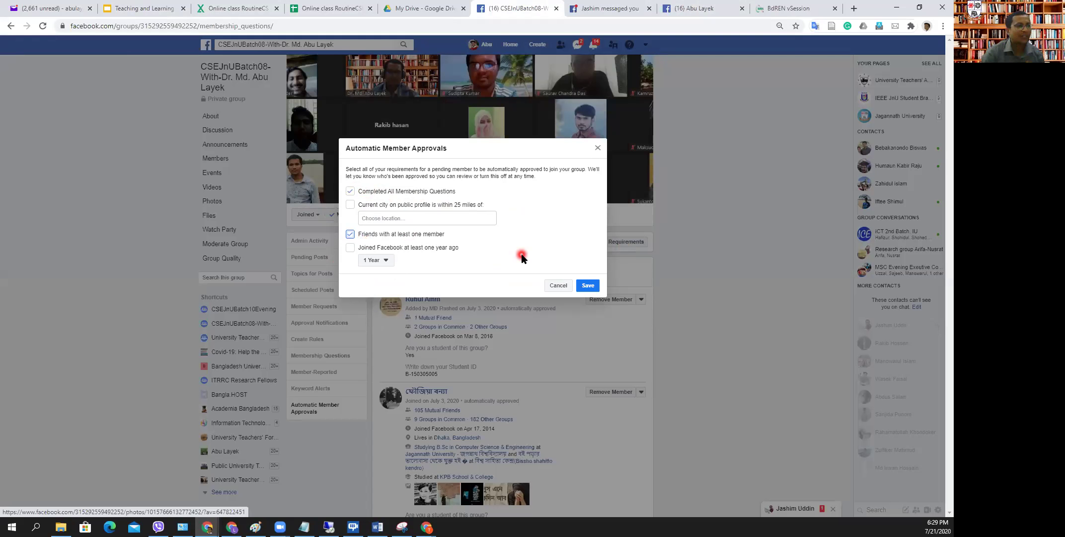
{"action": "left_click", "coordinate": [587, 285]}
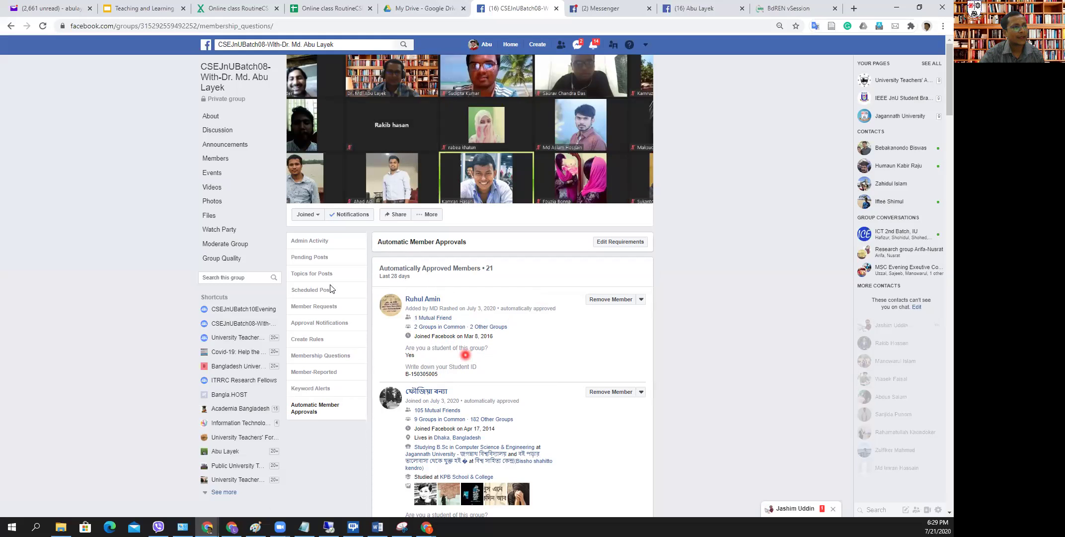
- Advance the slideshow to slide 47's five-minute break and show Zoom's Participants list
{"action": "left_click", "coordinate": [156, 6]}
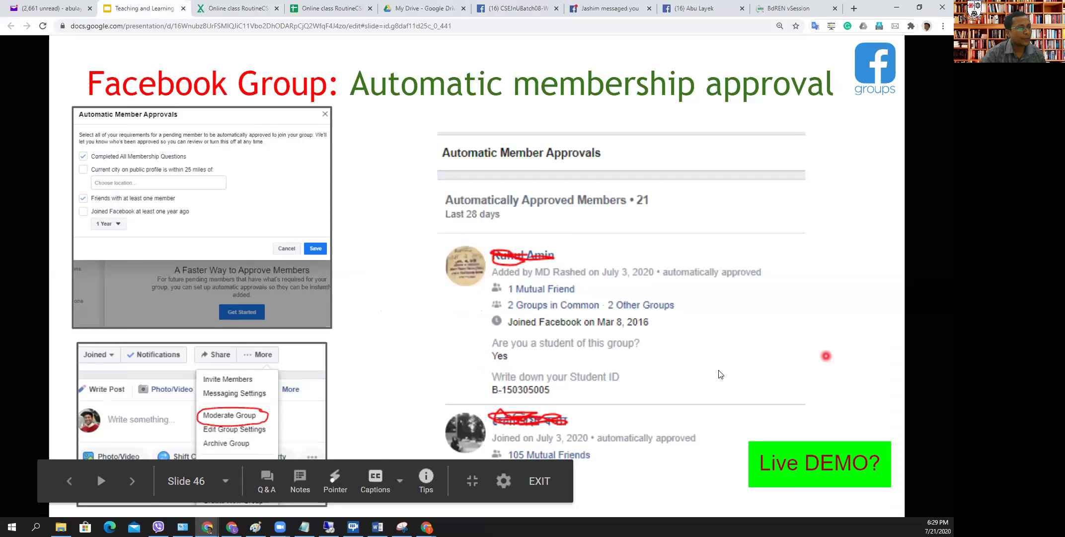
{"action": "left_click", "coordinate": [822, 348]}
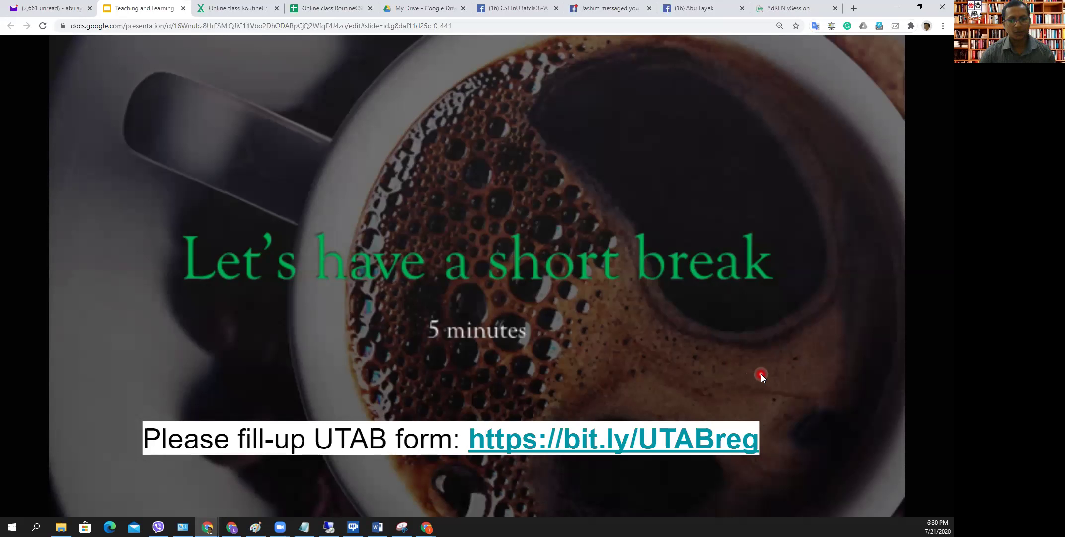
{"action": "mouse_move", "coordinate": [96, 472]}
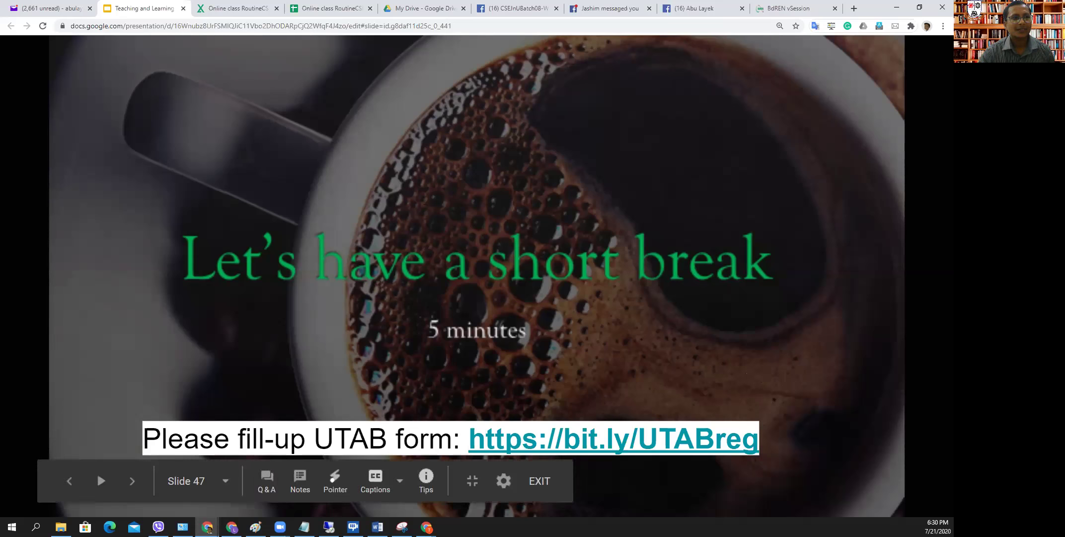
{"action": "key", "text": "alt+u"}
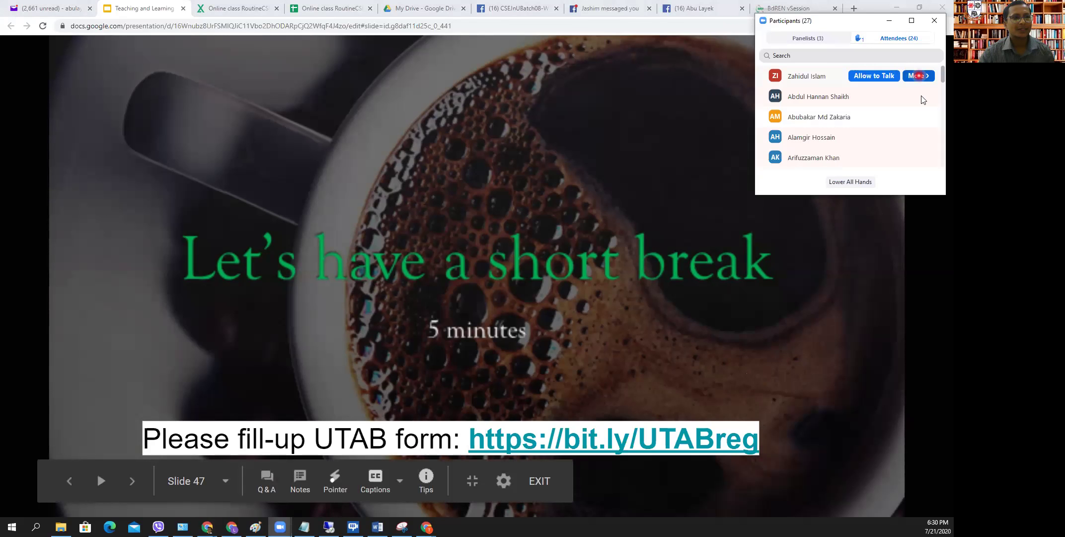
- Check the webinar's Panelists tab, then close the Participants list with Alt+U
{"action": "left_click", "coordinate": [829, 41]}
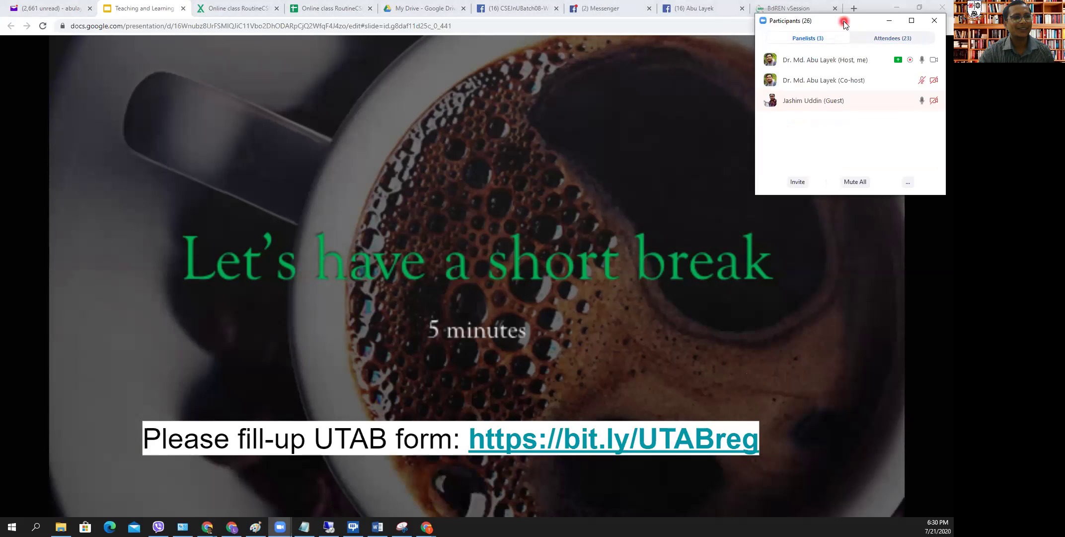
{"action": "key", "text": "alt+u"}
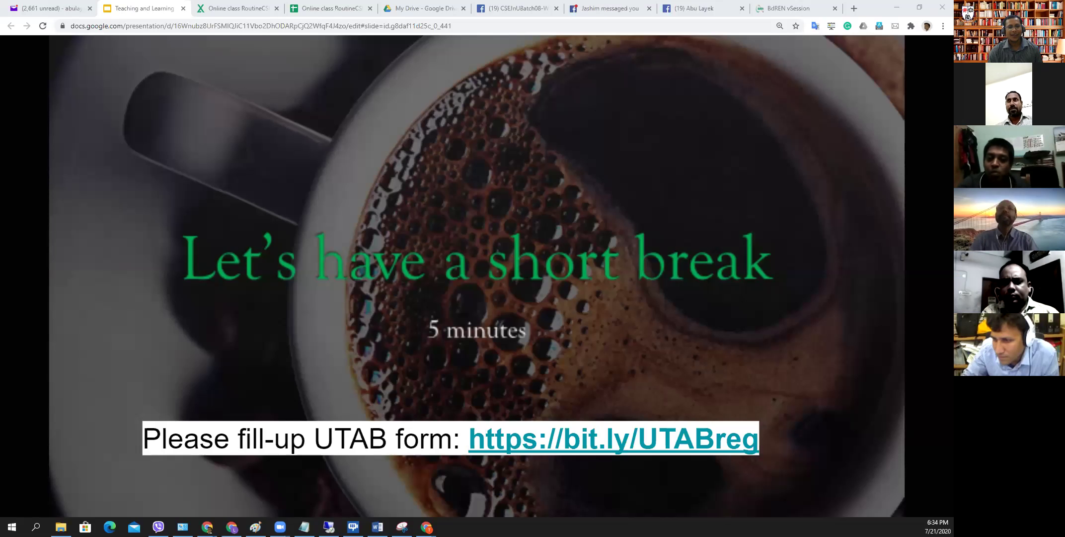
- Revisit the Creating a group, math-writing and Tune the settings slides, then open a new tab
{"action": "mouse_move", "coordinate": [96, 472]}
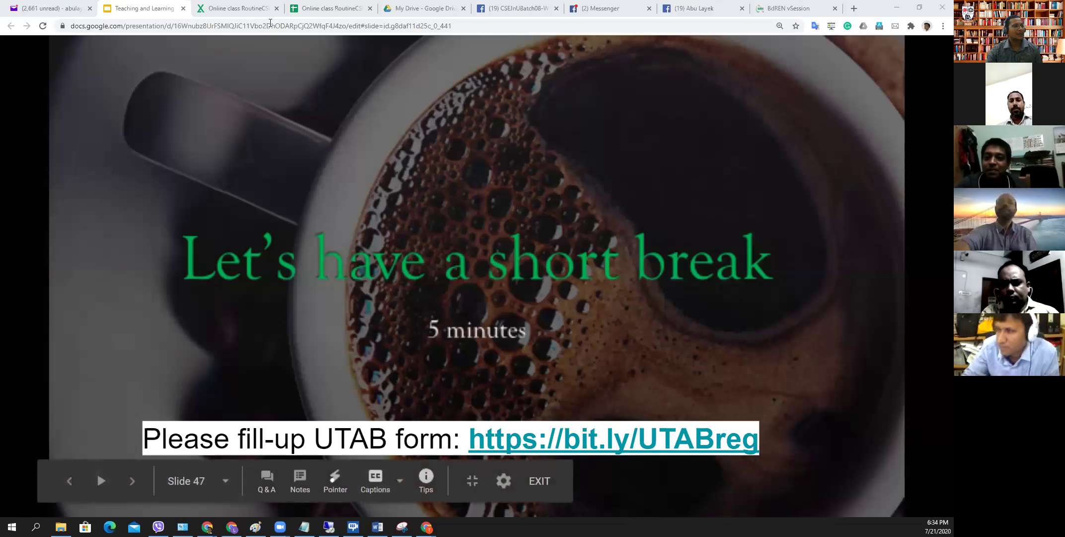
{"action": "key", "text": "Left"}
{"action": "key", "text": "Left"}
{"action": "key", "text": "Left"}
{"action": "key", "text": "Left"}
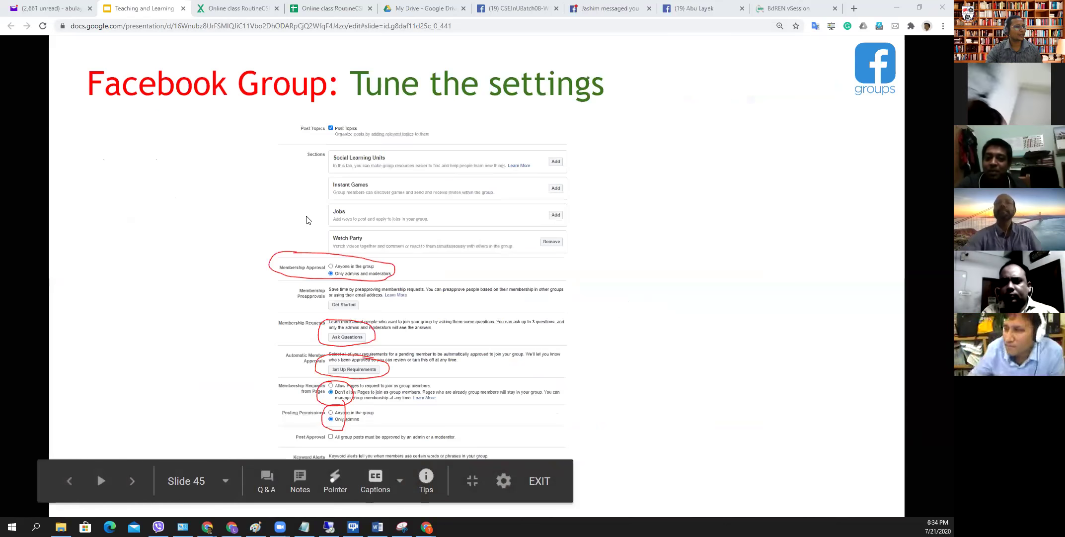
{"action": "key", "text": "Left"}
{"action": "key", "text": "Left"}
{"action": "key", "text": "Left"}
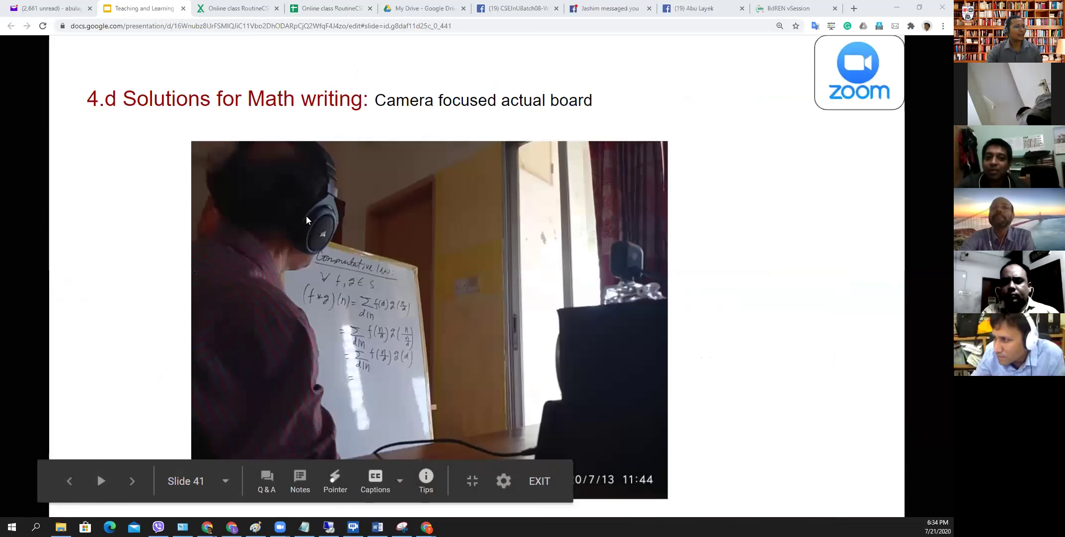
{"action": "key", "text": "Right"}
{"action": "key", "text": "Right"}
{"action": "key", "text": "Right"}
{"action": "key", "text": "Right"}
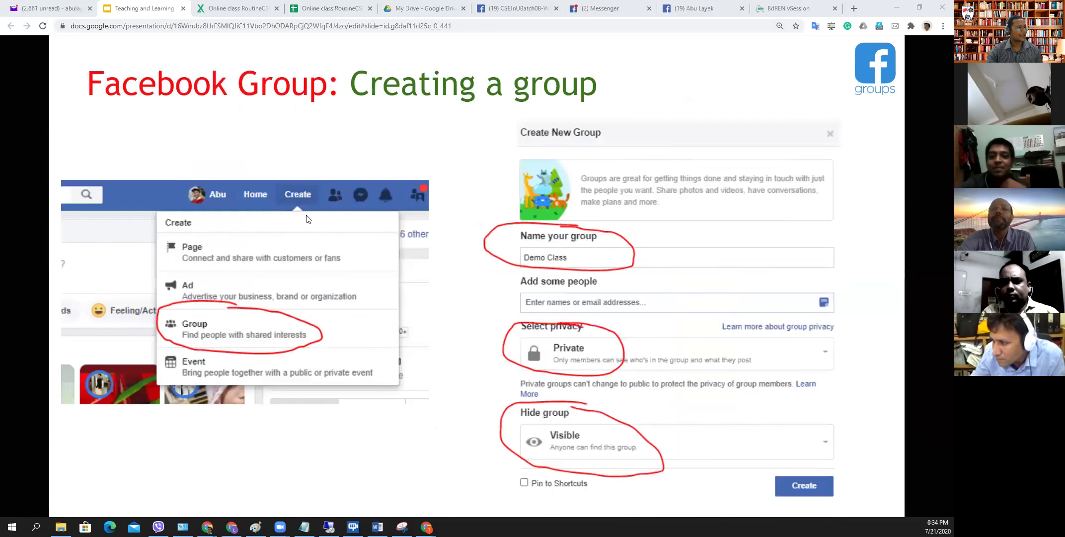
{"action": "key", "text": "Right"}
{"action": "key", "text": "Right"}
{"action": "key", "text": "Right"}
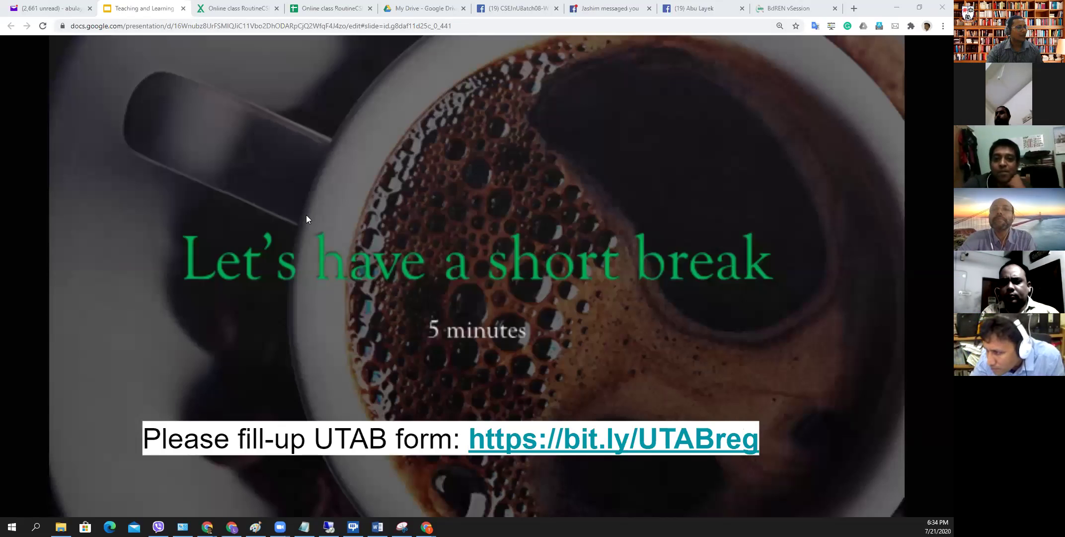
{"action": "key", "text": "Left"}
{"action": "key", "text": "Left"}
{"action": "key", "text": "Left"}
{"action": "key", "text": "Left"}
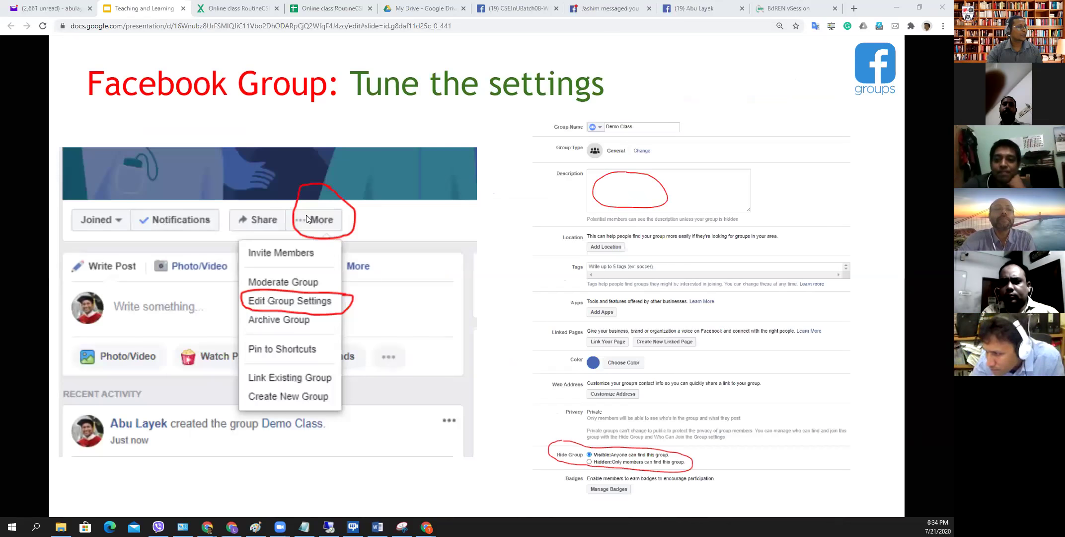
{"action": "key", "text": "Left"}
{"action": "key", "text": "Left"}
{"action": "key", "text": "Left"}
{"action": "key", "text": "Left"}
{"action": "key", "text": "Left"}
{"action": "key", "text": "Left"}
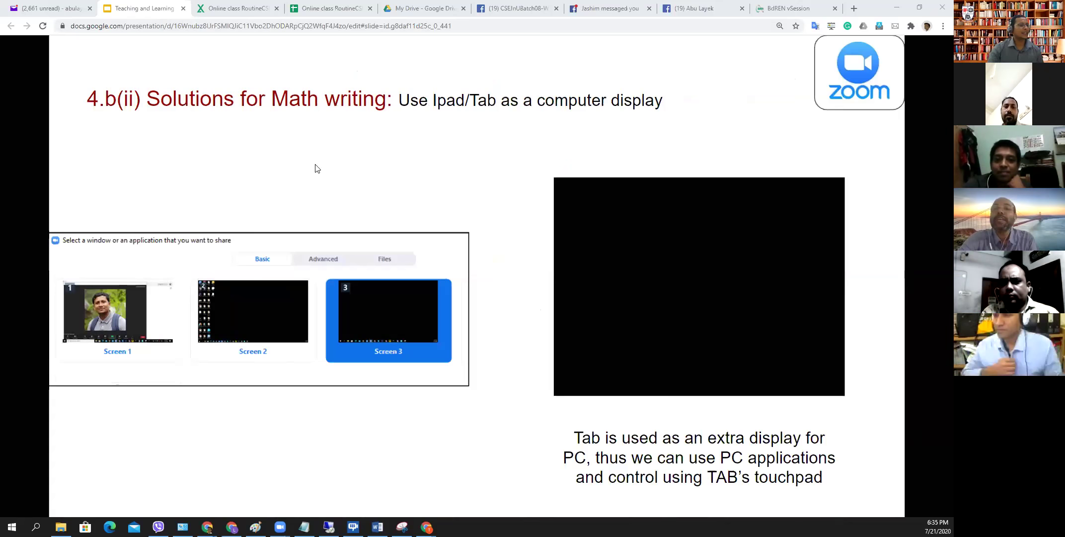
{"action": "key", "text": "ctrl+t"}
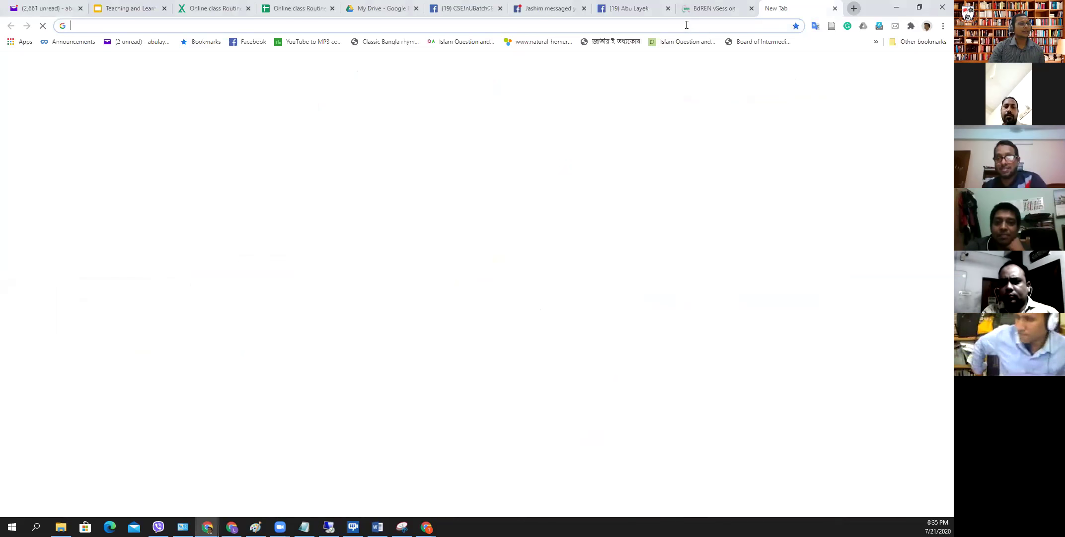
- Load zoom.us in the new tab, then minimise Chrome to show the desktop
{"action": "left_click", "coordinate": [688, 25]}
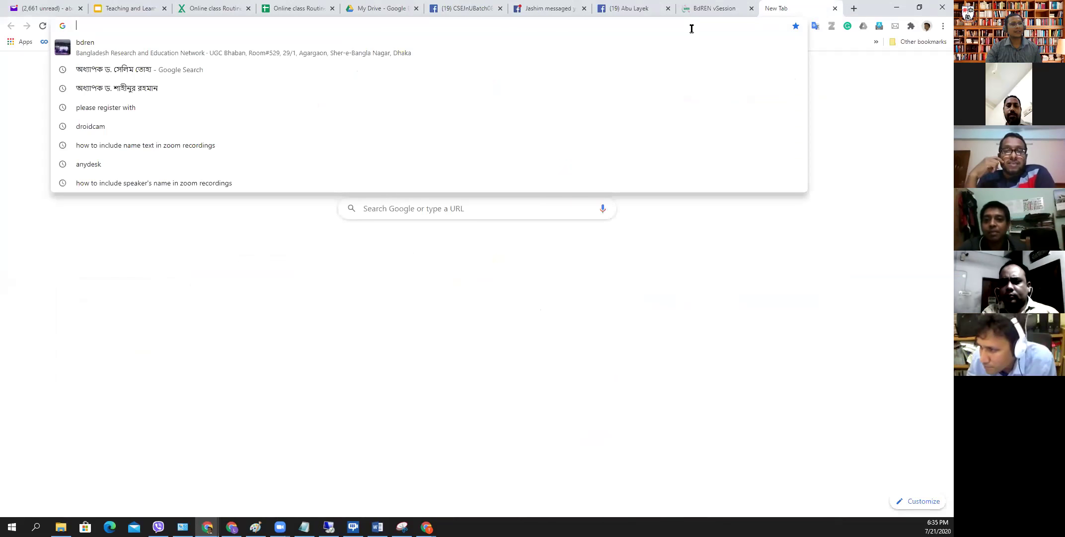
{"action": "type", "text": "zoom.us"}
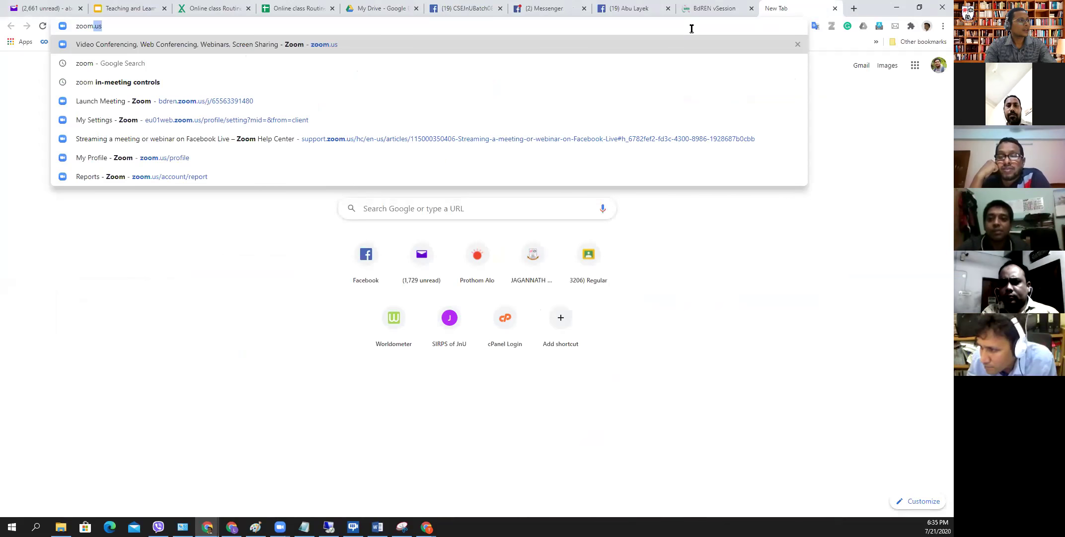
{"action": "key", "text": "Return"}
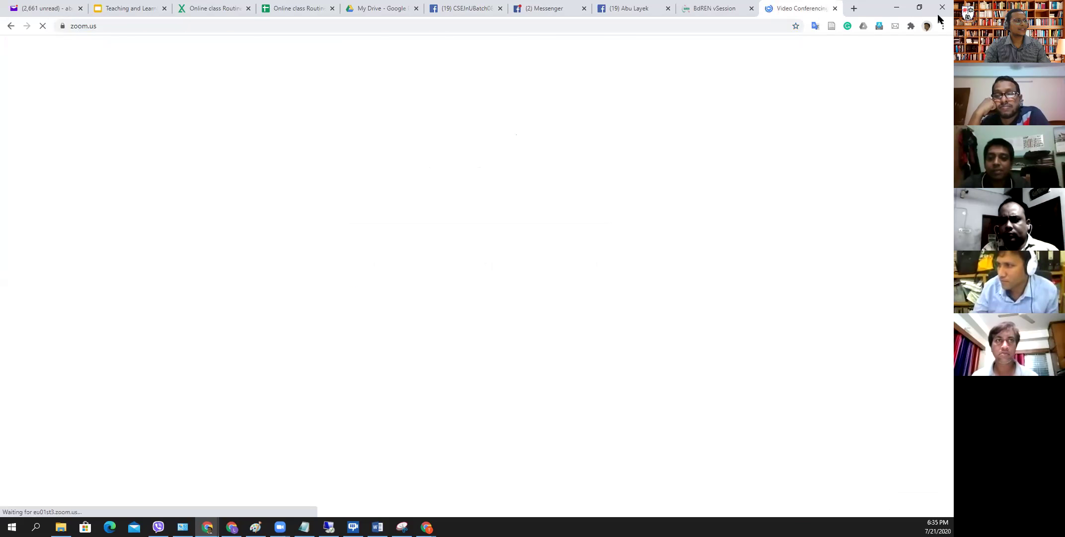
{"action": "left_click", "coordinate": [901, 6]}
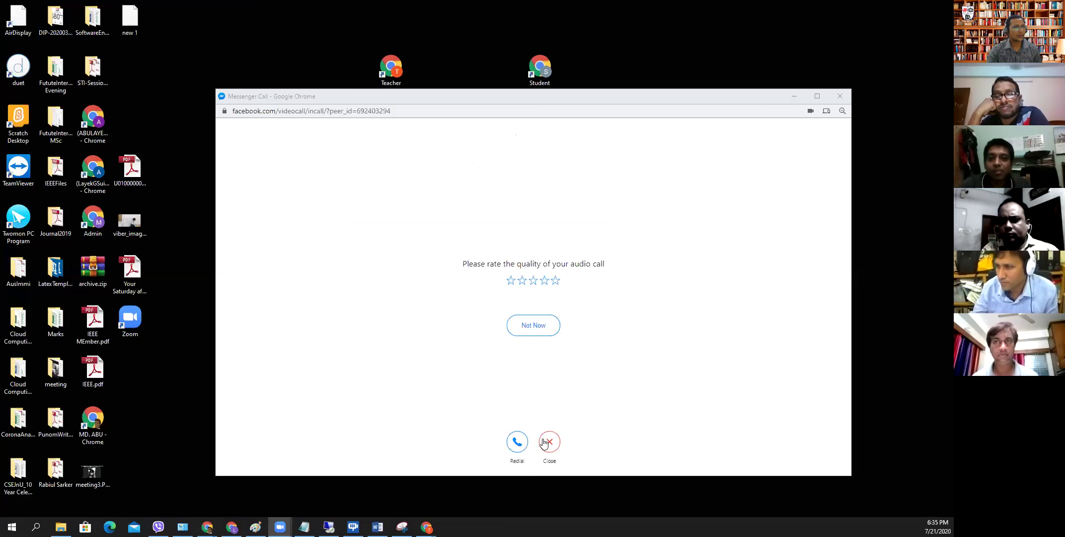
- On the remote desktop, end the Zoom test meeting for all participants
{"action": "left_click", "coordinate": [354, 526]}
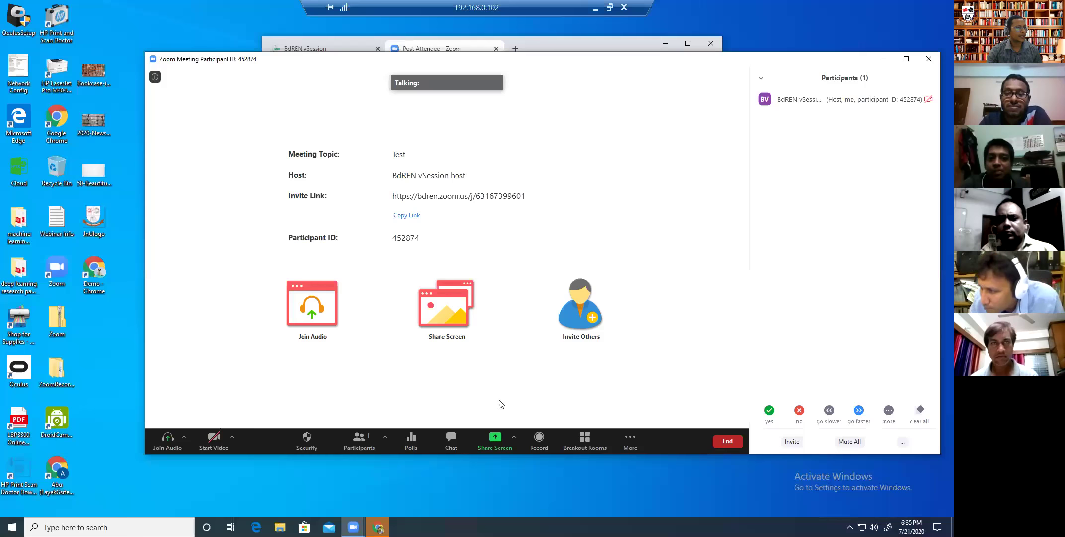
{"action": "left_click", "coordinate": [928, 59]}
{"action": "left_click", "coordinate": [876, 82]}
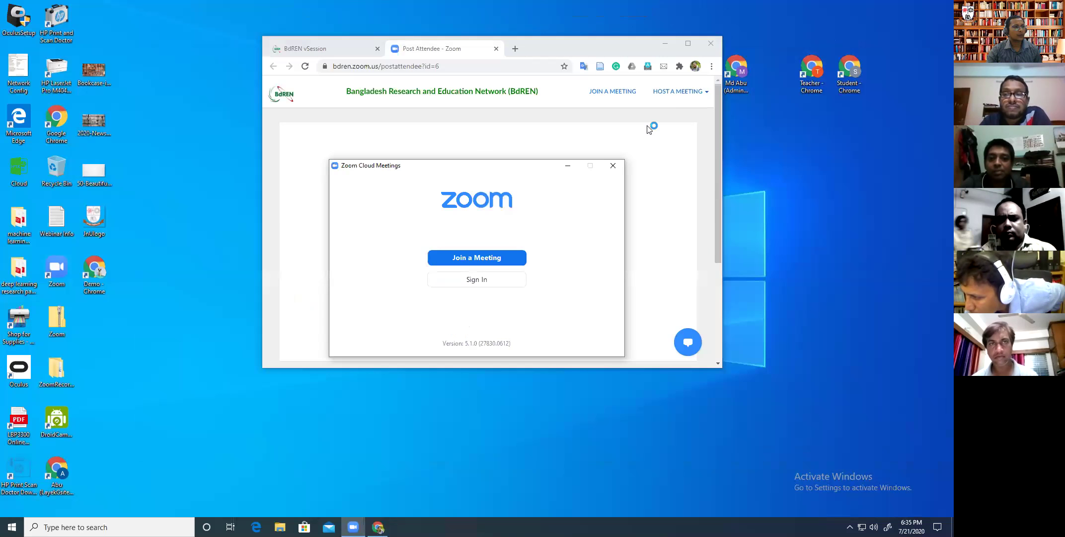
- Sign the Zoom desktop client in with the host account's e-mail and password
{"action": "left_click", "coordinate": [497, 280]}
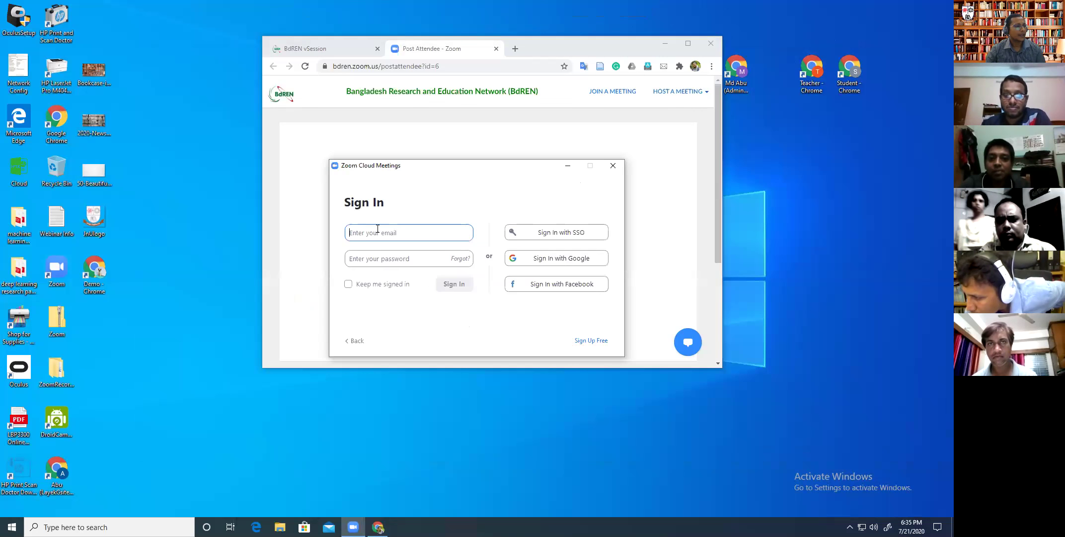
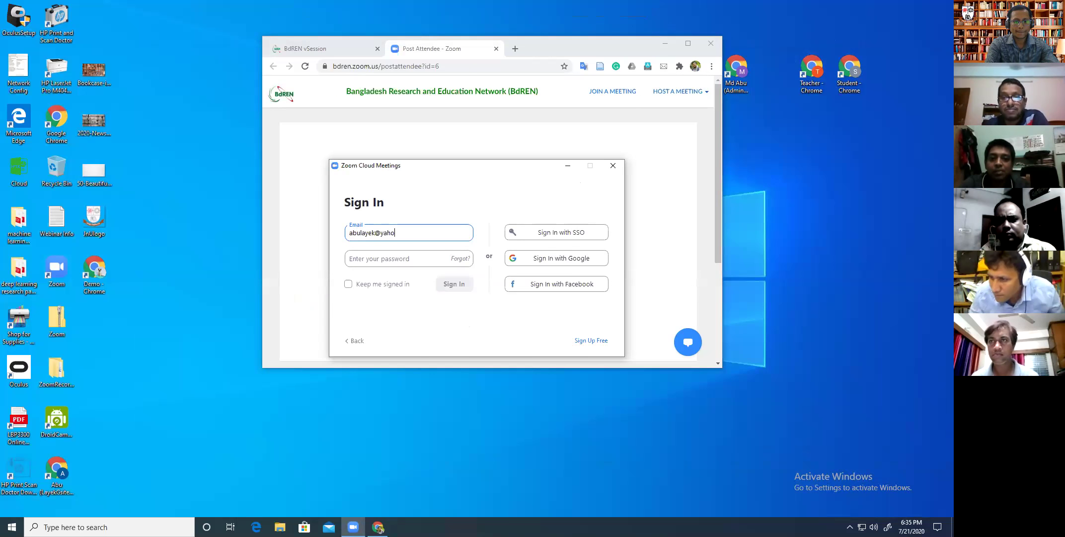
{"action": "key", "text": "Tab"}
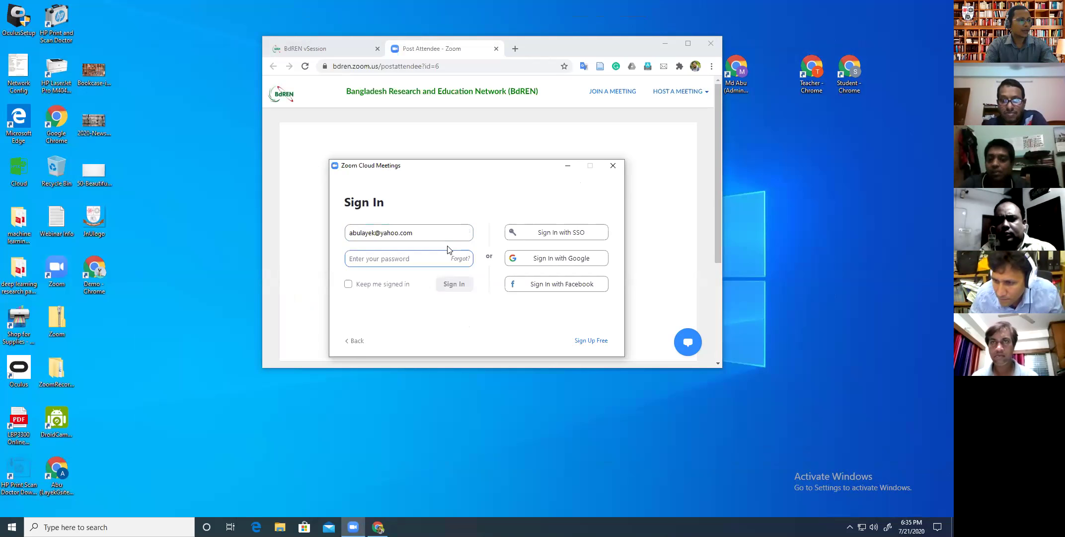
{"action": "type", "text": "*"}
{"action": "key", "text": "BackSpace"}
{"action": "type", "text": "*******"}
{"action": "key", "text": "Return"}
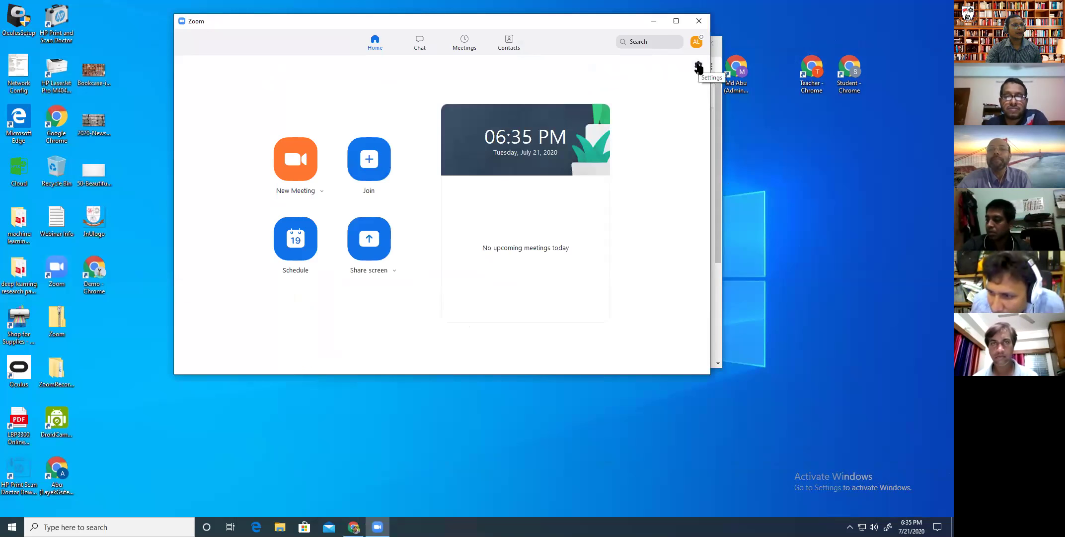
- Open Zoom Settings > View More Settings for the web, then minimise the remote desktop
{"action": "left_click", "coordinate": [698, 65]}
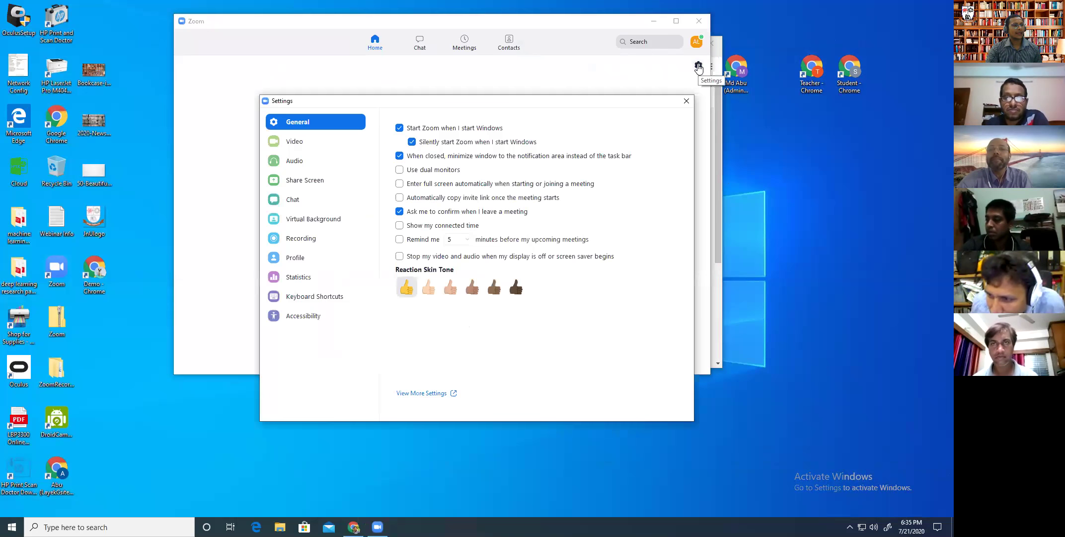
{"action": "left_click", "coordinate": [431, 395]}
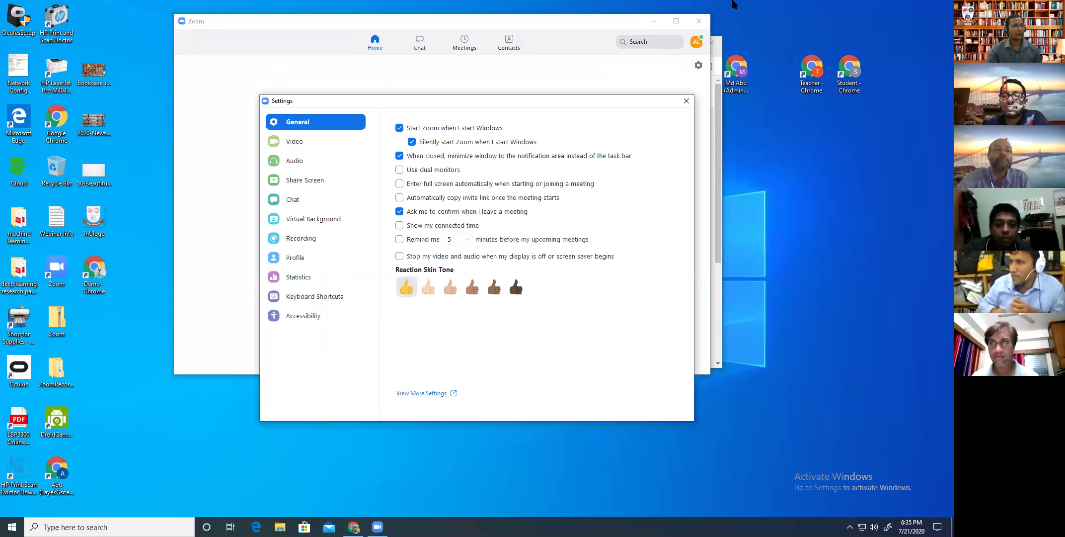
{"action": "left_click", "coordinate": [594, 9]}
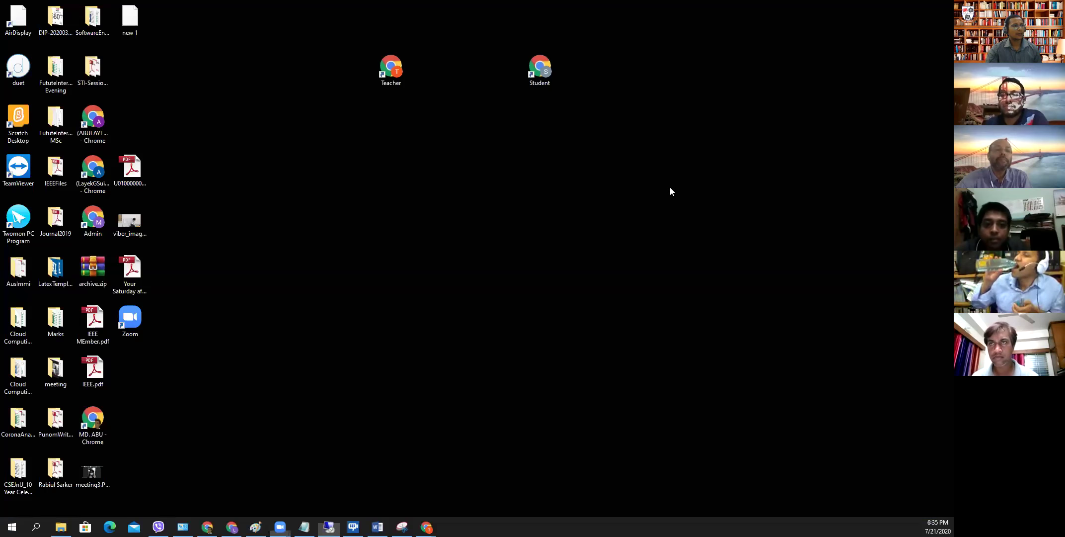
- Return to zoom.us in Chrome and sign in to the web portal with the Google account
{"action": "left_click", "coordinate": [210, 524]}
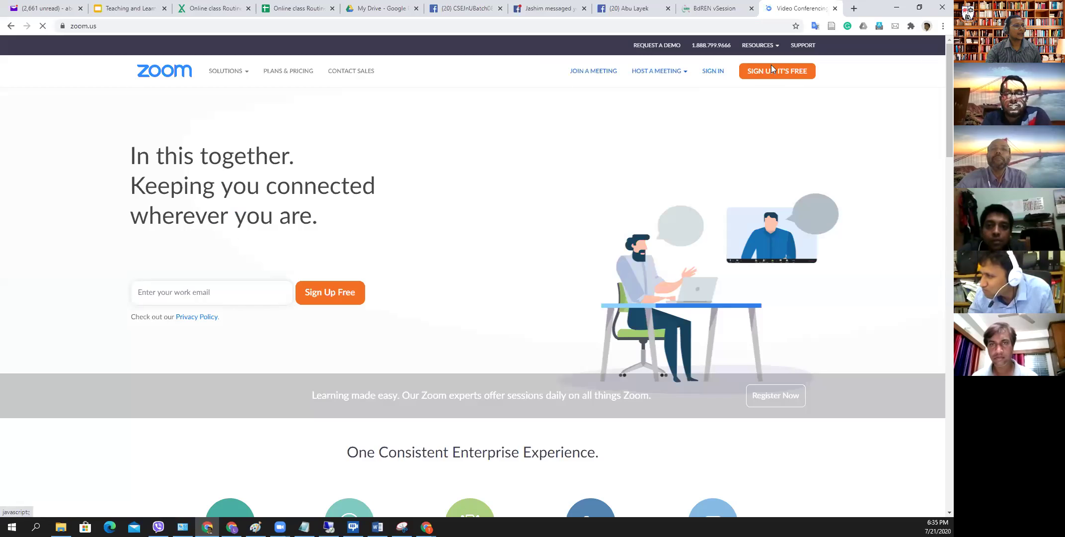
{"action": "left_click", "coordinate": [716, 73]}
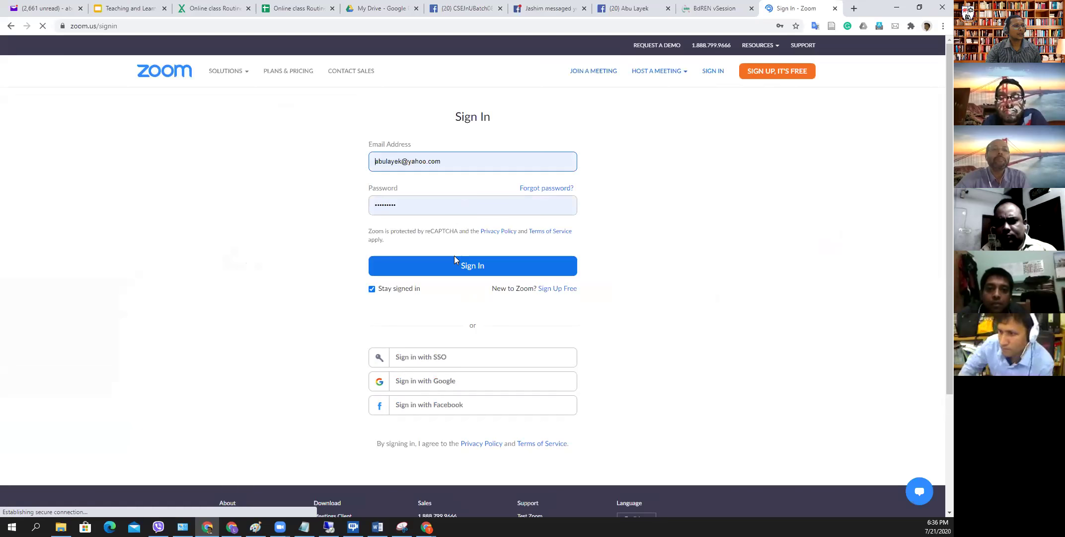
{"action": "left_click", "coordinate": [452, 268]}
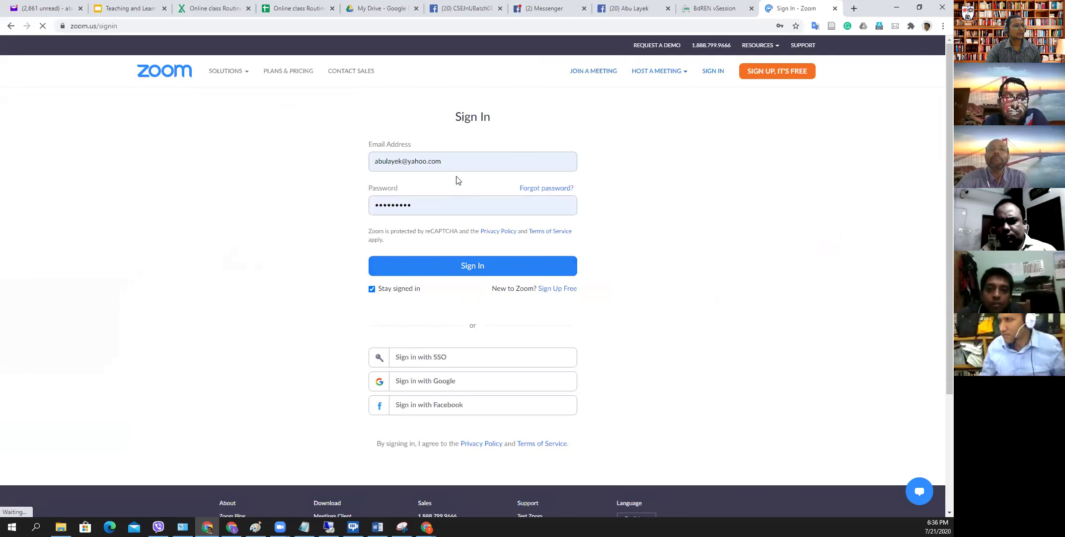
{"action": "left_click", "coordinate": [458, 162]}
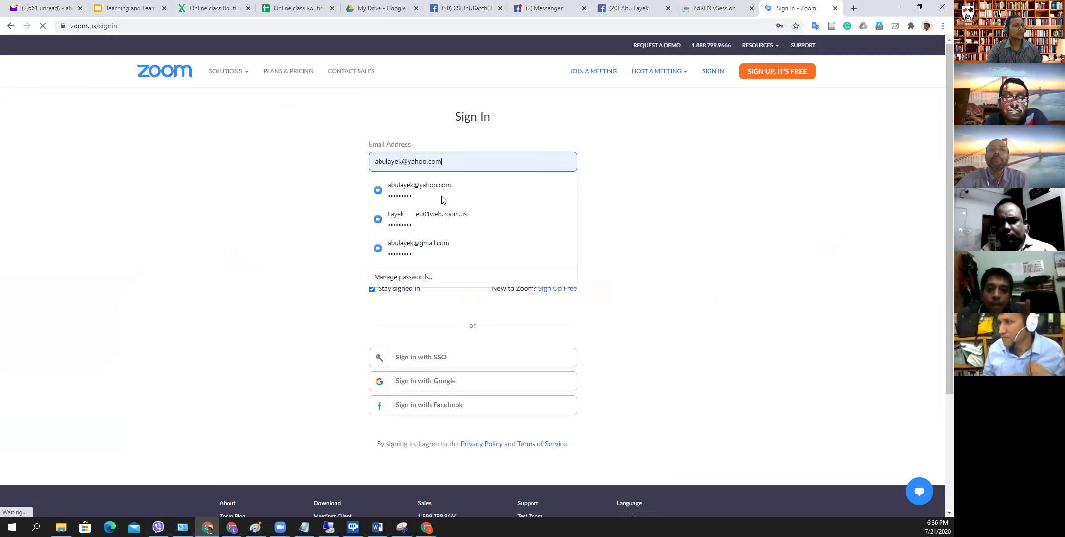
{"action": "left_click", "coordinate": [437, 242]}
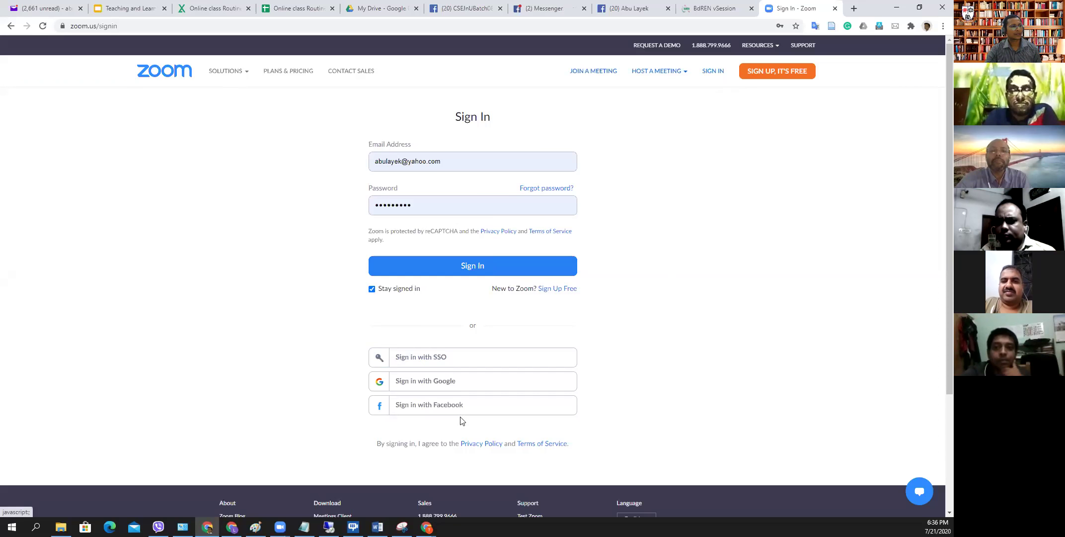
{"action": "left_click", "coordinate": [443, 379]}
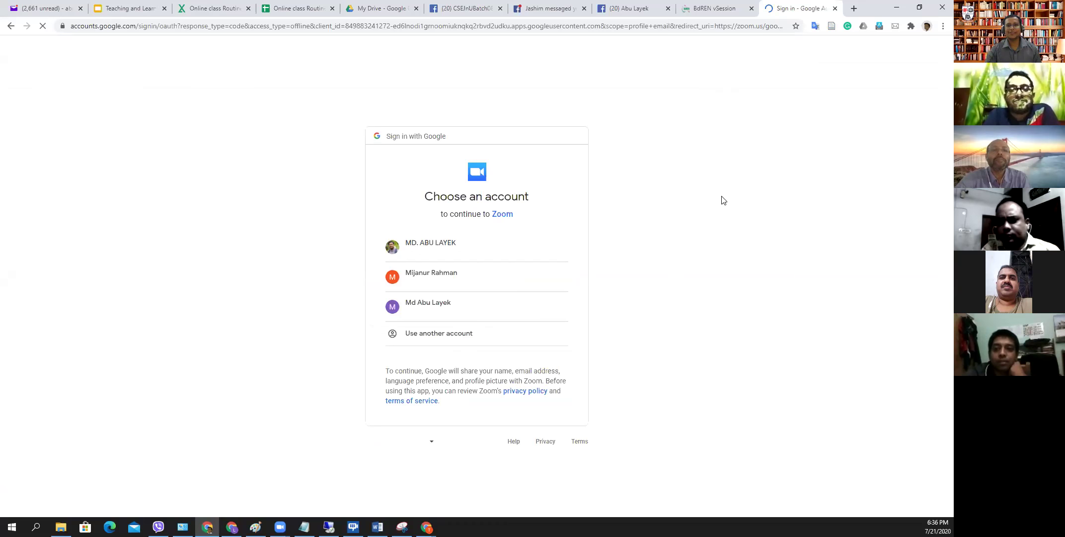
{"action": "left_click", "coordinate": [459, 244]}
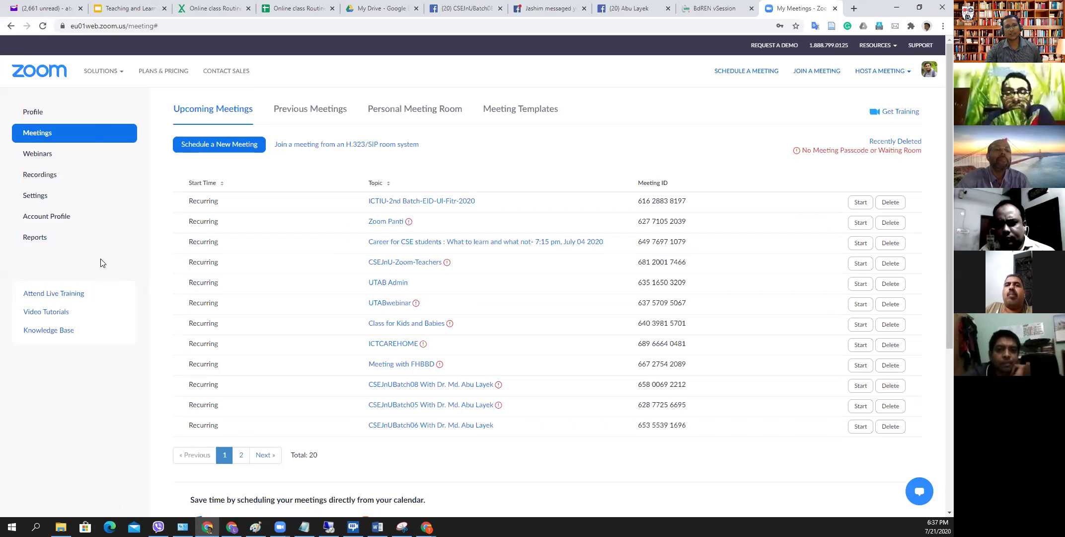
- Open Reports and the Usage report, which shows 07/20/2020 to 07/21/2020
{"action": "left_click", "coordinate": [35, 237]}
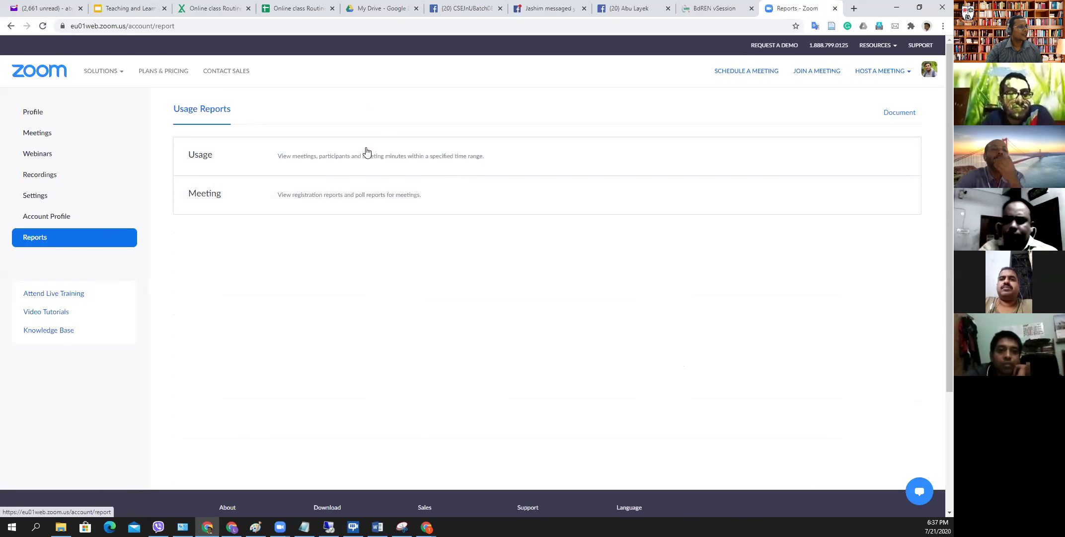
{"action": "left_click", "coordinate": [326, 157]}
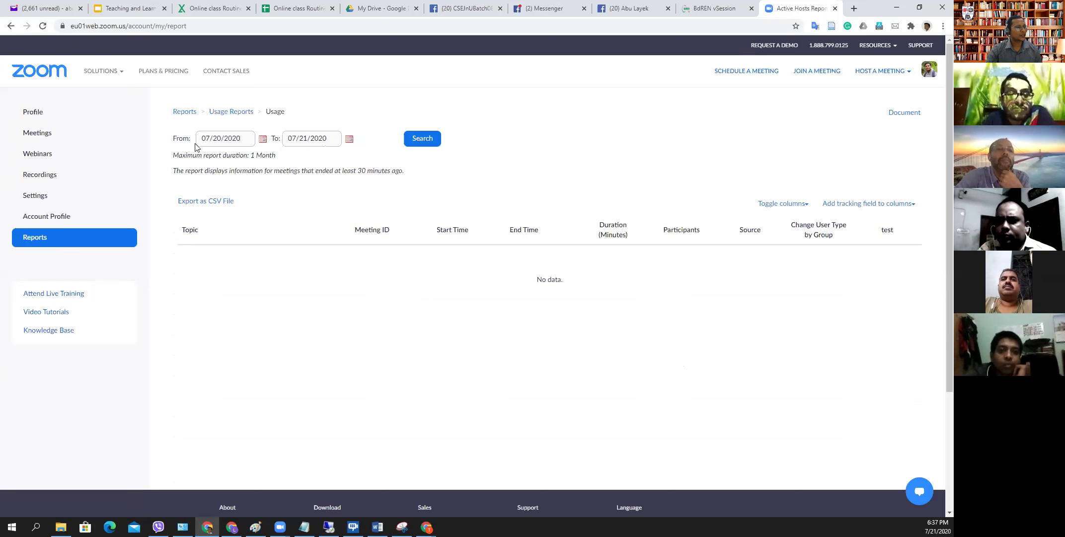
- Change the Usage report start date to July 11, 2020 and search 07/11–07/21
{"action": "left_click", "coordinate": [263, 140]}
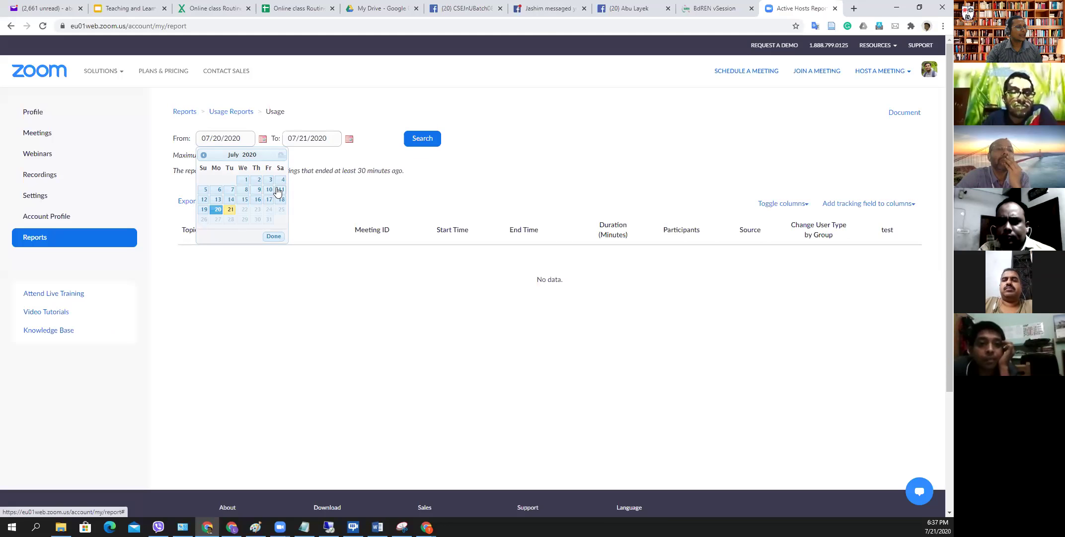
{"action": "left_click", "coordinate": [278, 190]}
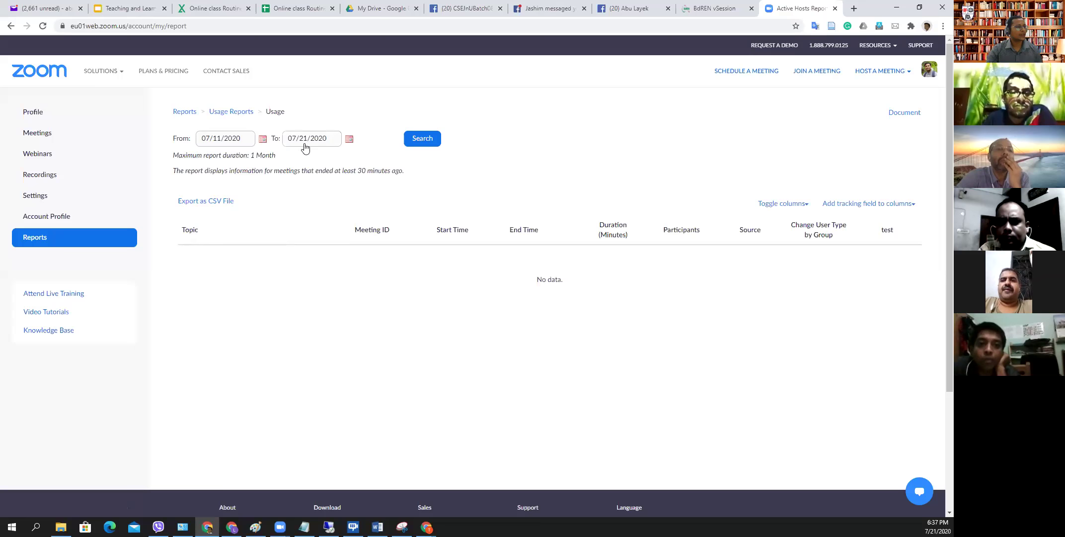
{"action": "left_click", "coordinate": [418, 140]}
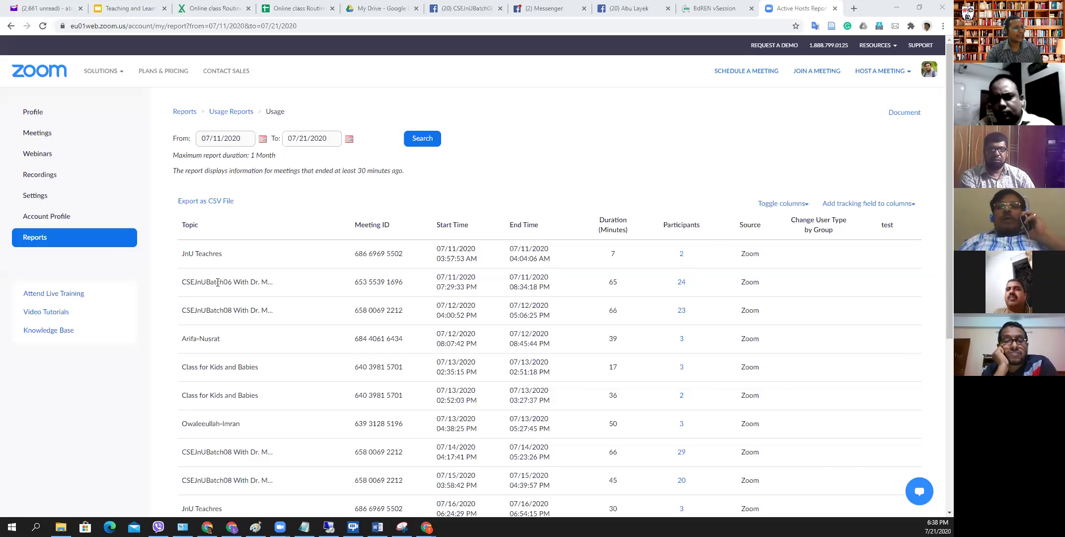
- Highlight the CSEJnUBatch06 meeting topic and the report headers to point out the listed meetings
{"action": "left_click_drag", "start_coordinate": [184, 282], "coordinate": [279, 285]}
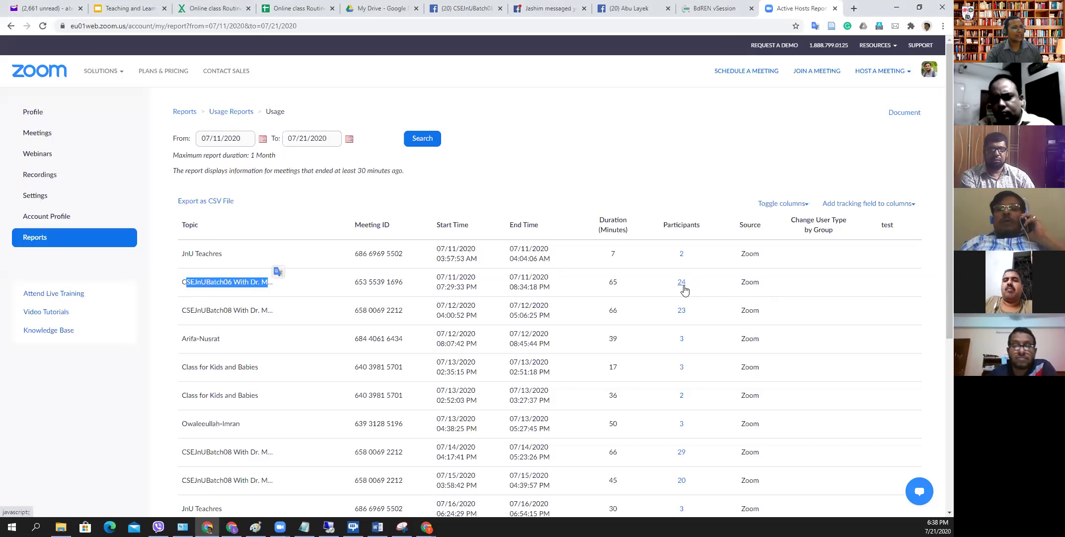
{"action": "scroll", "coordinate": [357, 286], "scroll_direction": "down", "scroll_amount": 1}
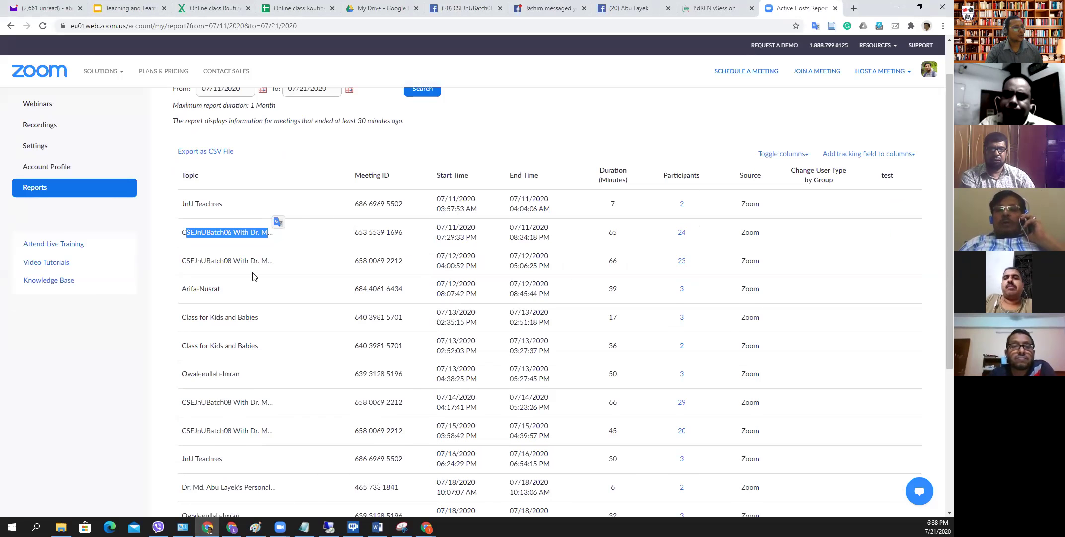
{"action": "left_click", "coordinate": [234, 307]}
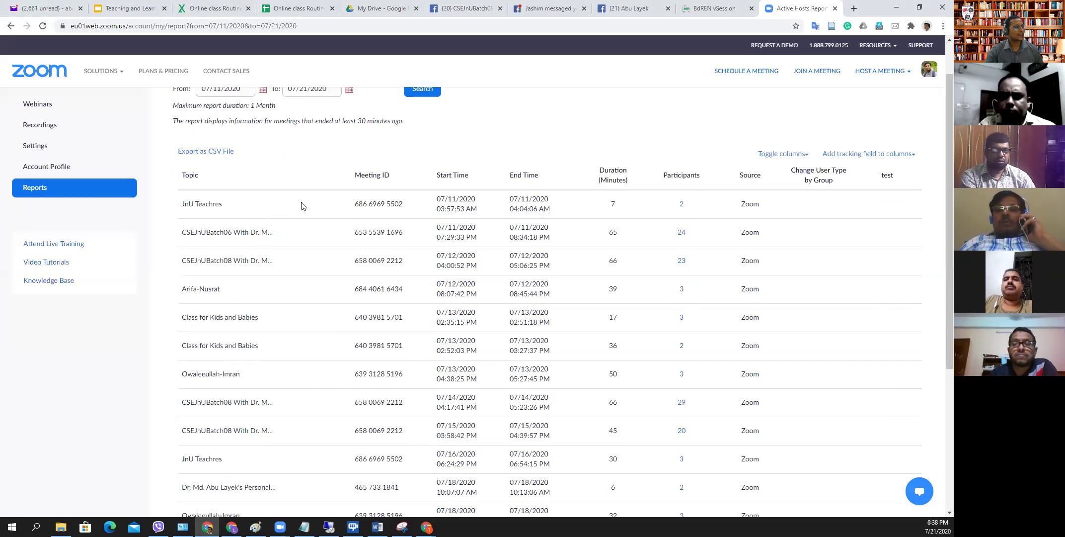
{"action": "left_click_drag", "start_coordinate": [169, 172], "coordinate": [823, 314]}
{"action": "left_click", "coordinate": [646, 249]}
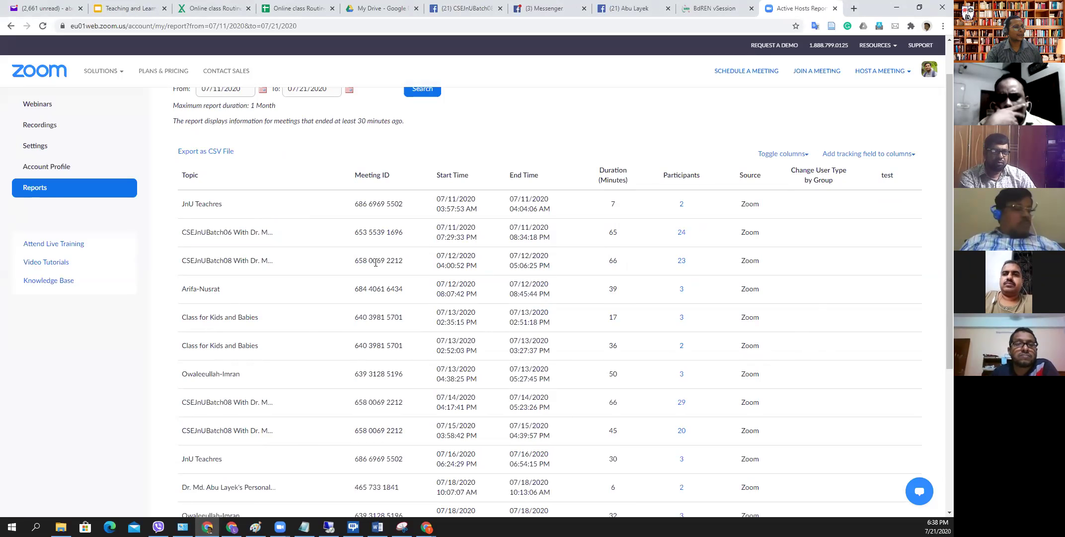
- Export the usage report as usermeeting_2020-07-11_2020-07-21.csv and highlight the 66-minute duration
{"action": "scroll", "coordinate": [376, 262], "scroll_direction": "up", "scroll_amount": 1}
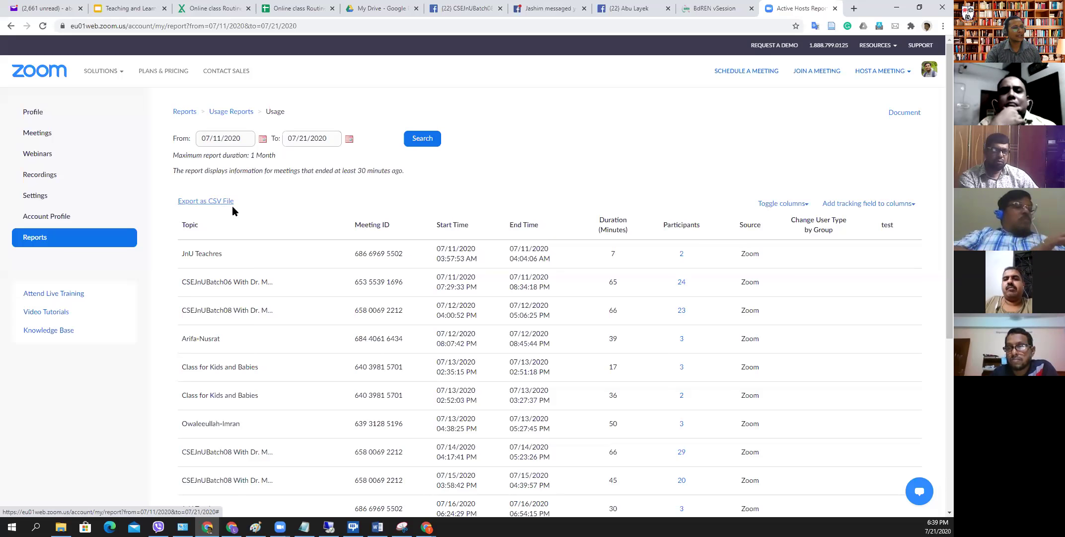
{"action": "left_click", "coordinate": [220, 201]}
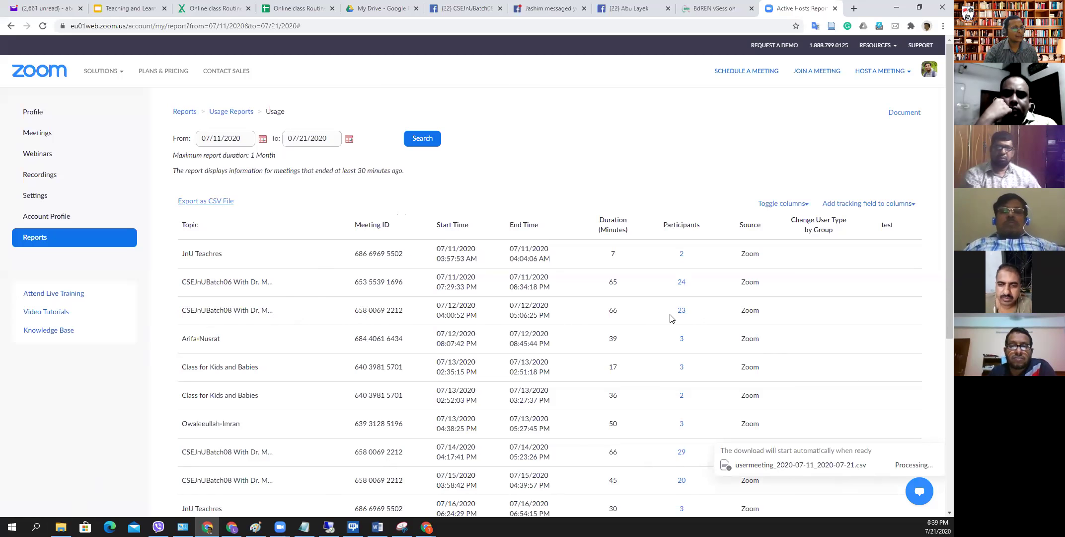
{"action": "left_click_drag", "start_coordinate": [620, 312], "coordinate": [606, 310]}
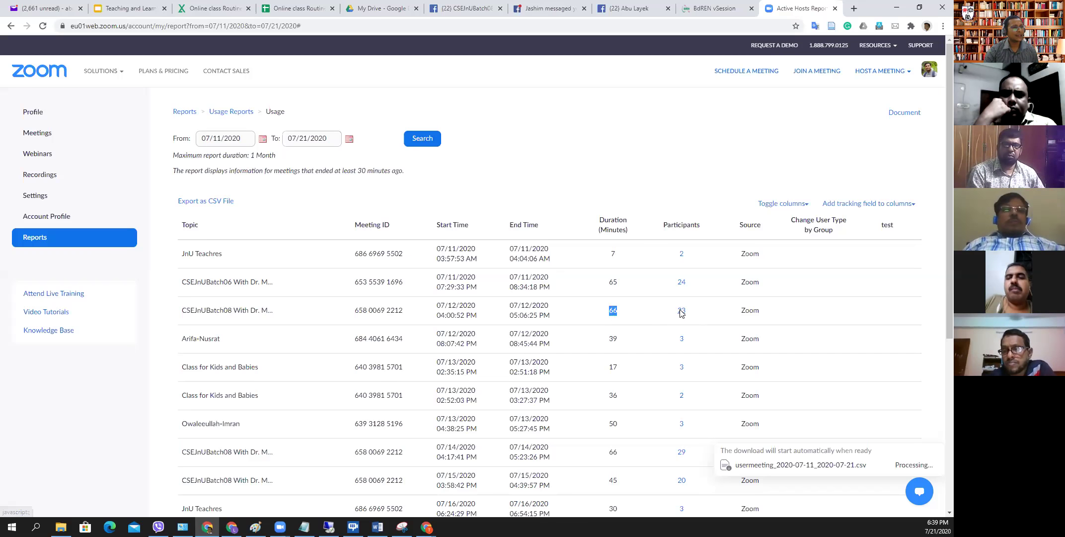
- Open the 23-participant meeting's attendee list and tick 'Export with meeting data'
{"action": "left_click", "coordinate": [681, 311]}
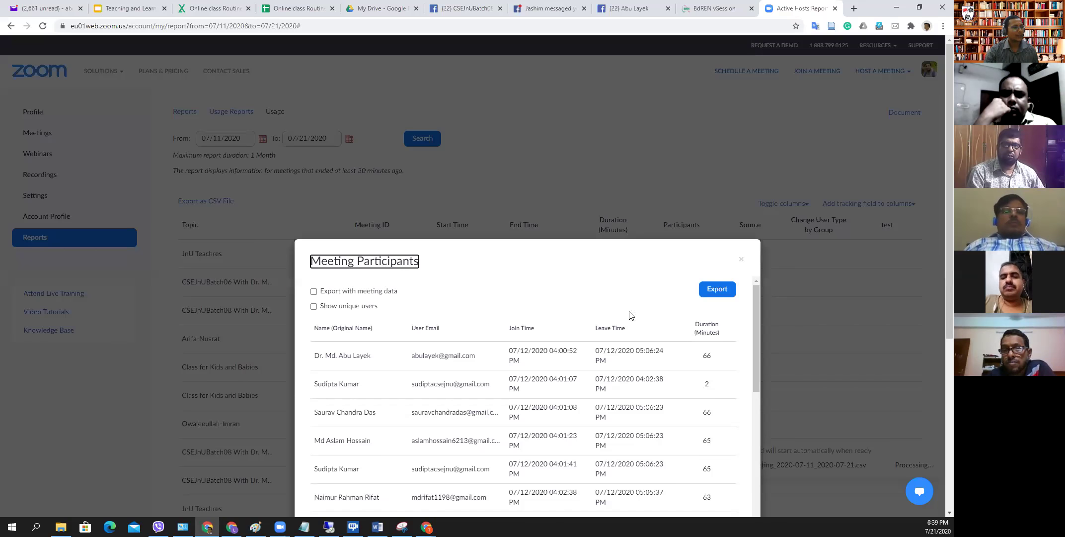
{"action": "left_click", "coordinate": [314, 292]}
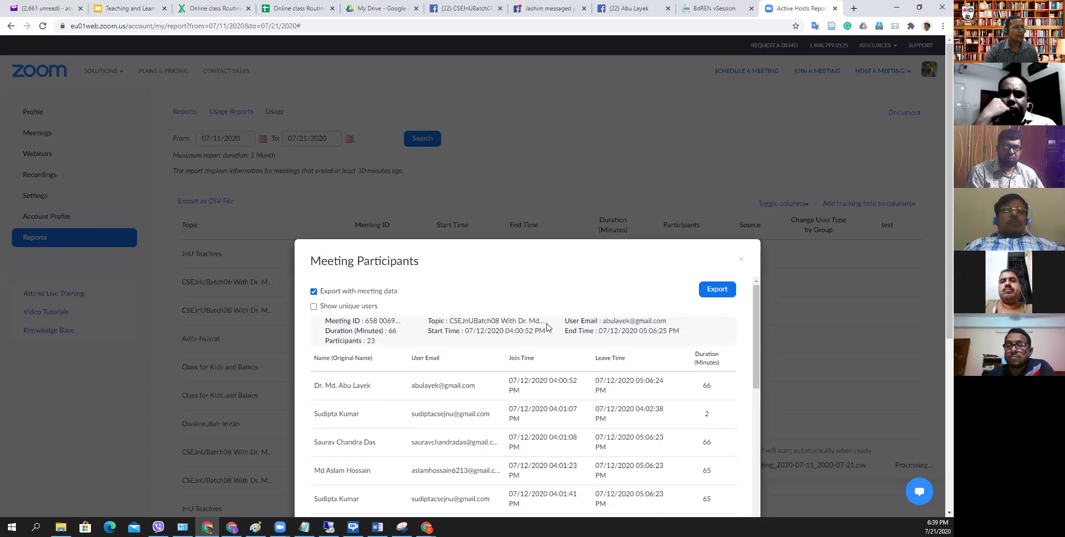
{"action": "scroll", "coordinate": [571, 335], "scroll_direction": "down", "scroll_amount": 3}
{"action": "scroll", "coordinate": [424, 344], "scroll_direction": "up", "scroll_amount": 3}
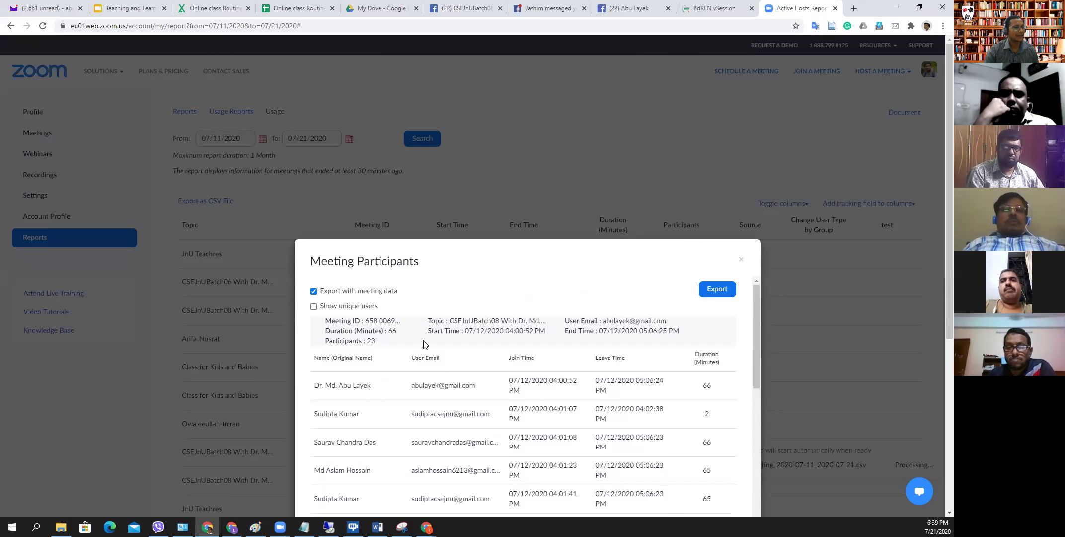
{"action": "scroll", "coordinate": [321, 404], "scroll_direction": "down", "scroll_amount": 3}
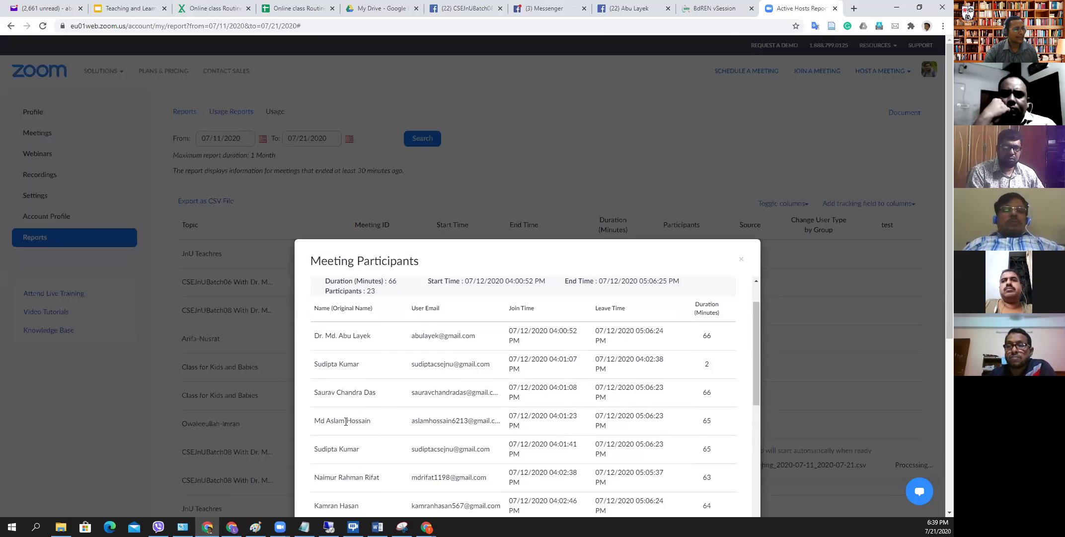
{"action": "scroll", "coordinate": [378, 462], "scroll_direction": "up", "scroll_amount": 1}
{"action": "scroll", "coordinate": [429, 384], "scroll_direction": "up", "scroll_amount": 2}
- Highlight the first participant's email, join and leave times, and duration
{"action": "left_click_drag", "start_coordinate": [412, 385], "coordinate": [535, 395]}
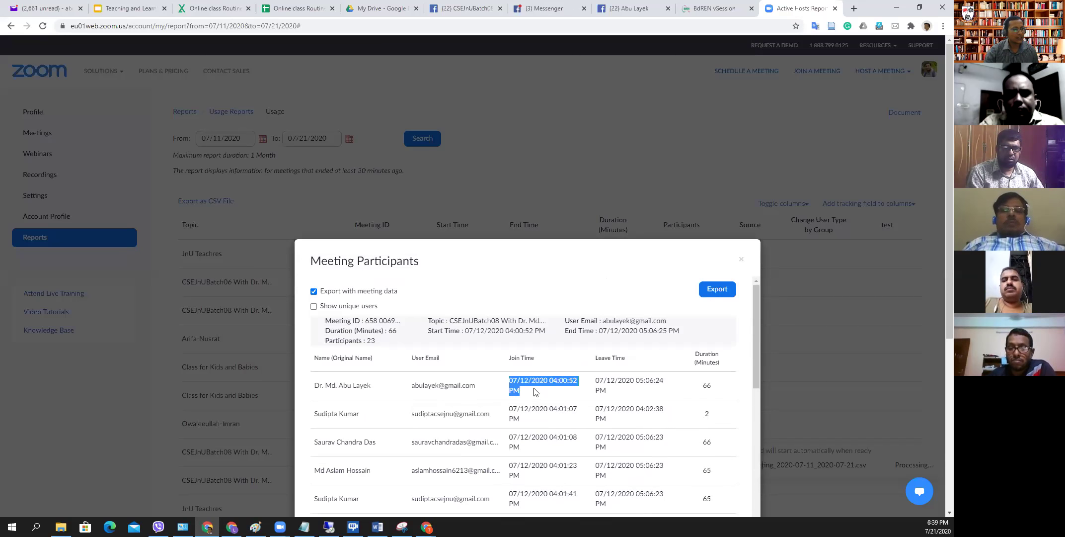
{"action": "left_click", "coordinate": [627, 390]}
{"action": "triple_click", "coordinate": [627, 390]}
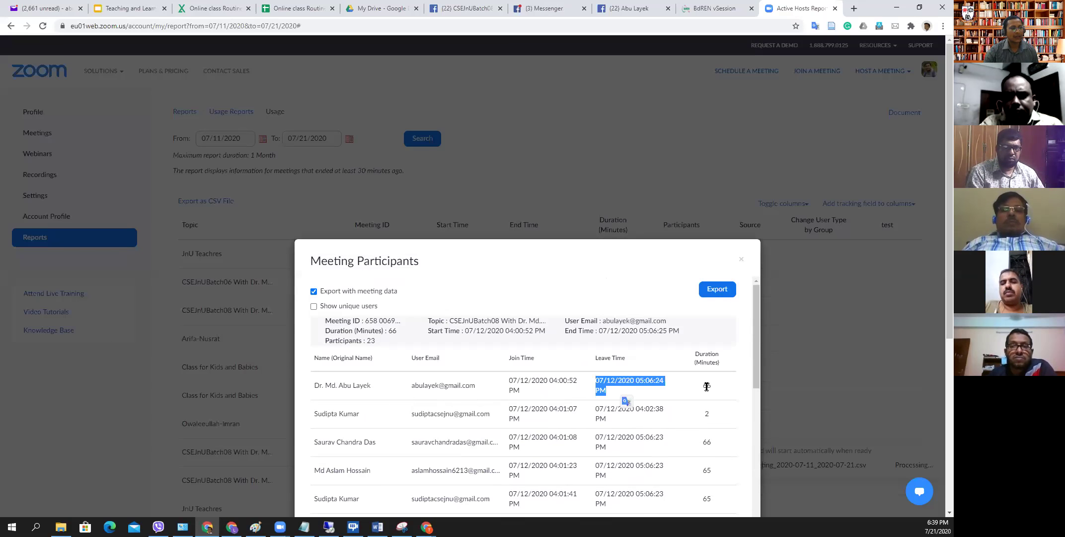
{"action": "left_click_drag", "start_coordinate": [708, 385], "coordinate": [731, 393]}
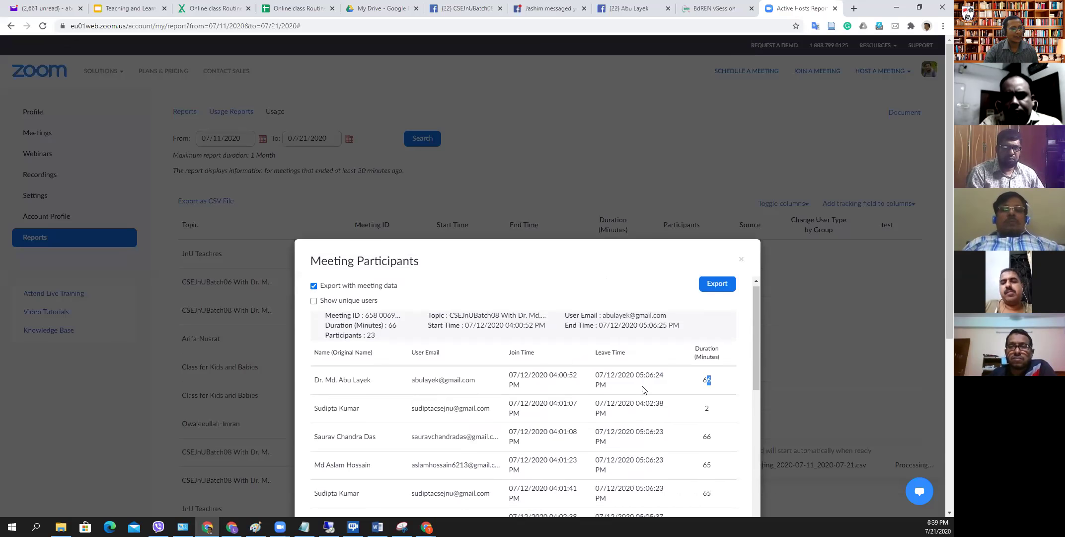
{"action": "scroll", "coordinate": [409, 387], "scroll_direction": "down", "scroll_amount": 1}
{"action": "scroll", "coordinate": [517, 405], "scroll_direction": "down", "scroll_amount": 2}
{"action": "scroll", "coordinate": [516, 405], "scroll_direction": "down", "scroll_amount": 5}
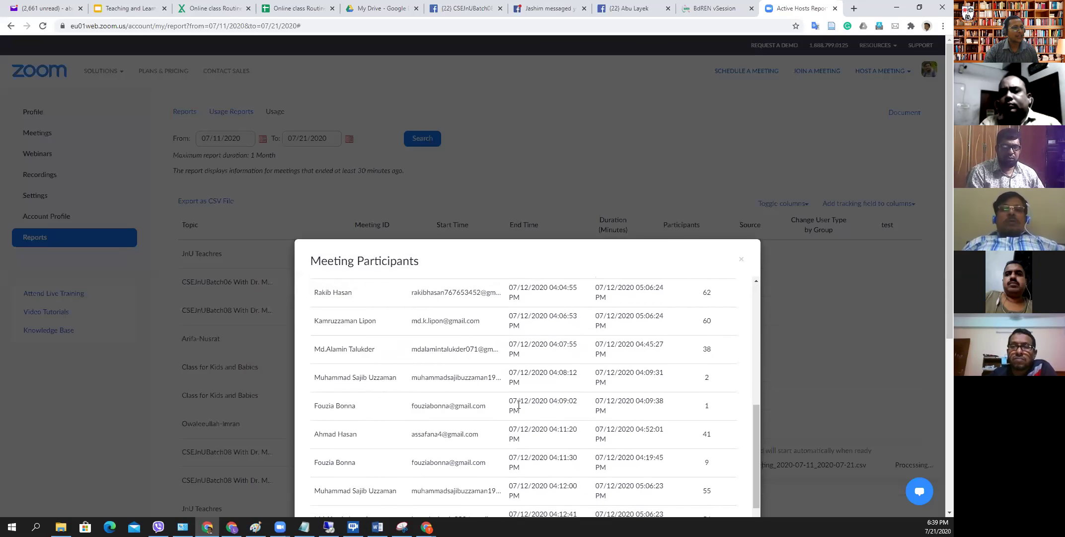
{"action": "scroll", "coordinate": [565, 416], "scroll_direction": "up", "scroll_amount": 10}
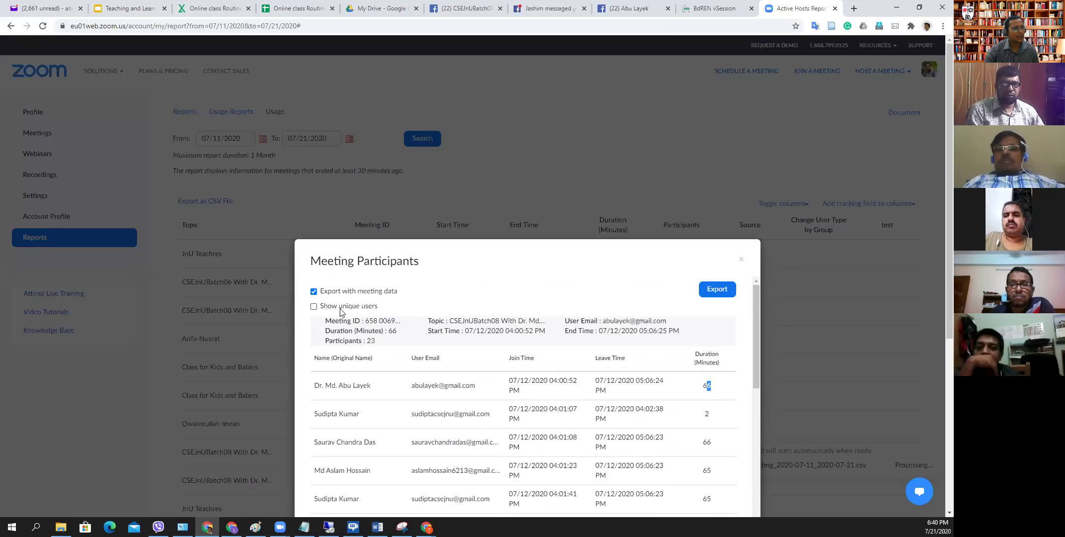
- Tick 'Show unique users', export the list as CSV, close the dialog and open the download
{"action": "left_click", "coordinate": [314, 306]}
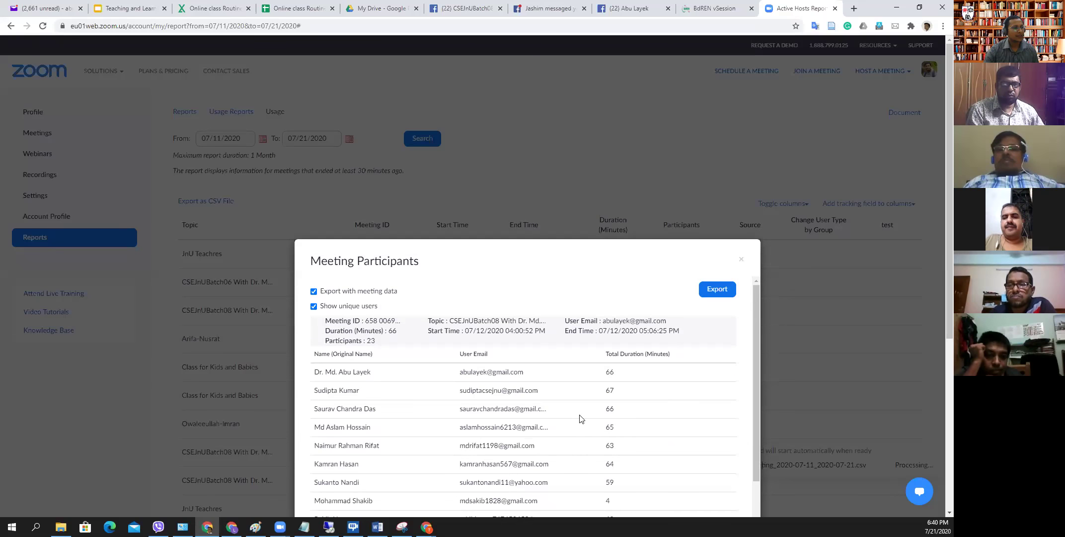
{"action": "scroll", "coordinate": [521, 394], "scroll_direction": "down", "scroll_amount": 10}
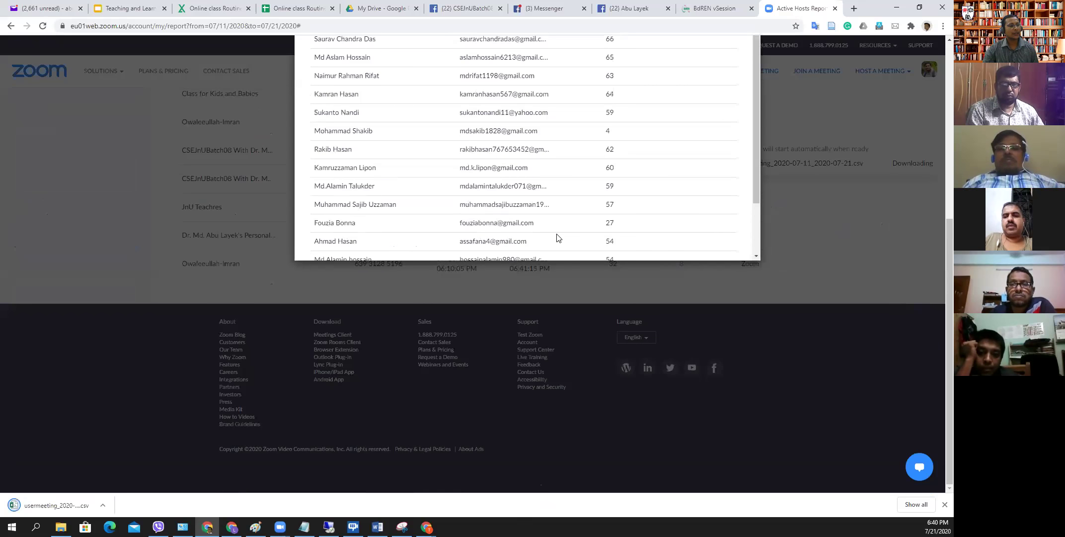
{"action": "scroll", "coordinate": [557, 238], "scroll_direction": "up", "scroll_amount": 7}
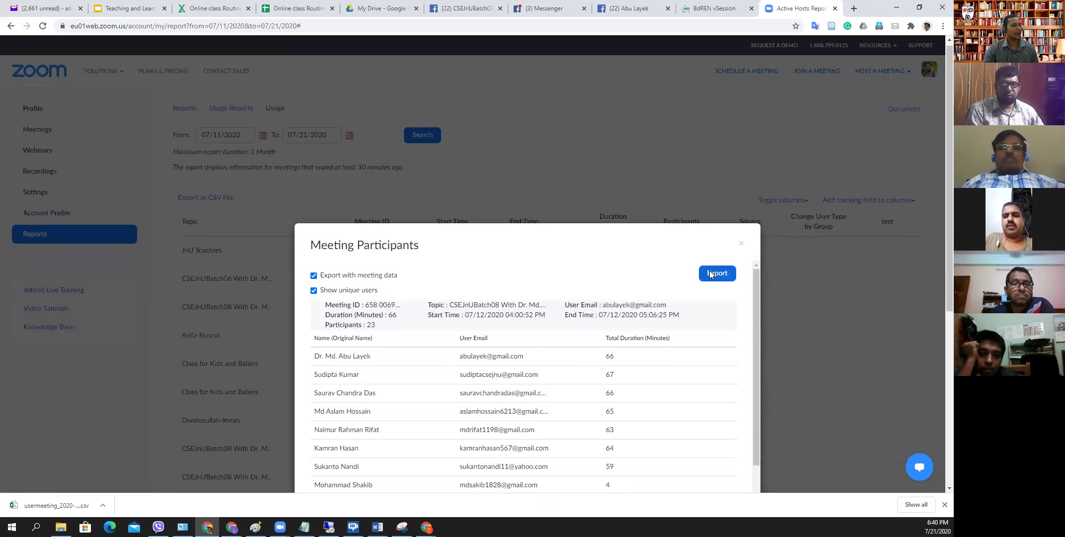
{"action": "left_click", "coordinate": [711, 275]}
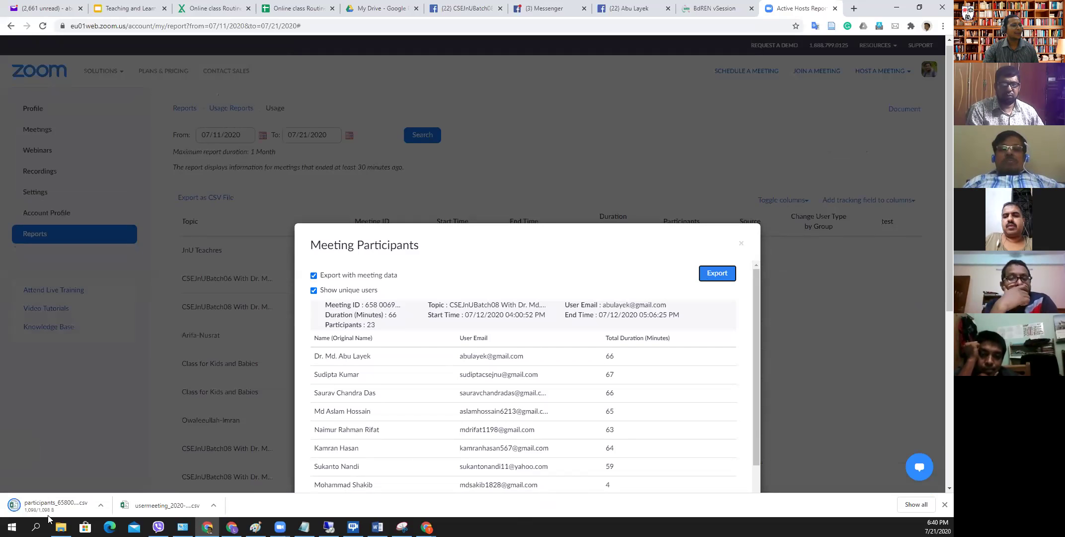
{"action": "left_click", "coordinate": [526, 144]}
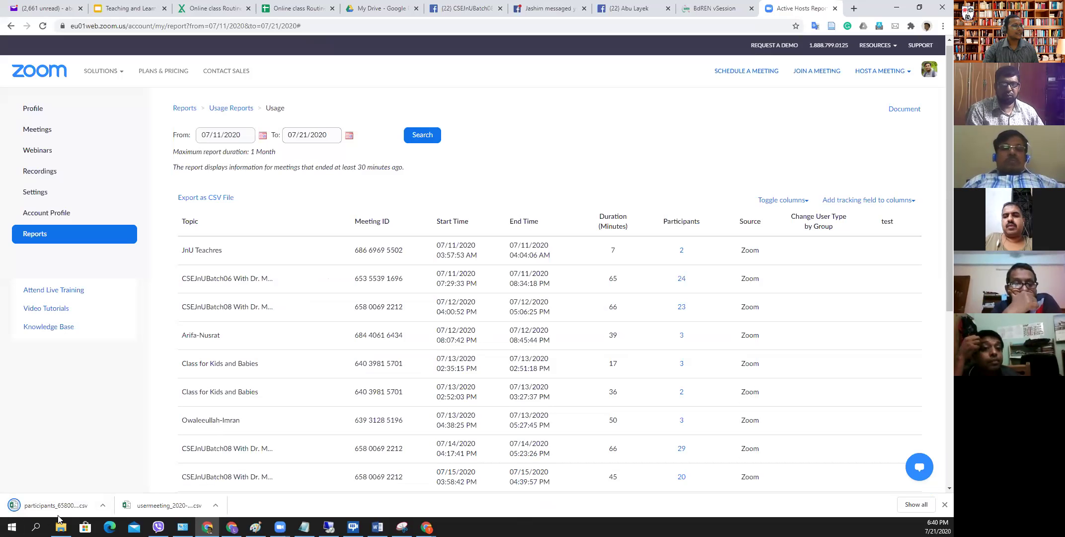
{"action": "left_click", "coordinate": [38, 505]}
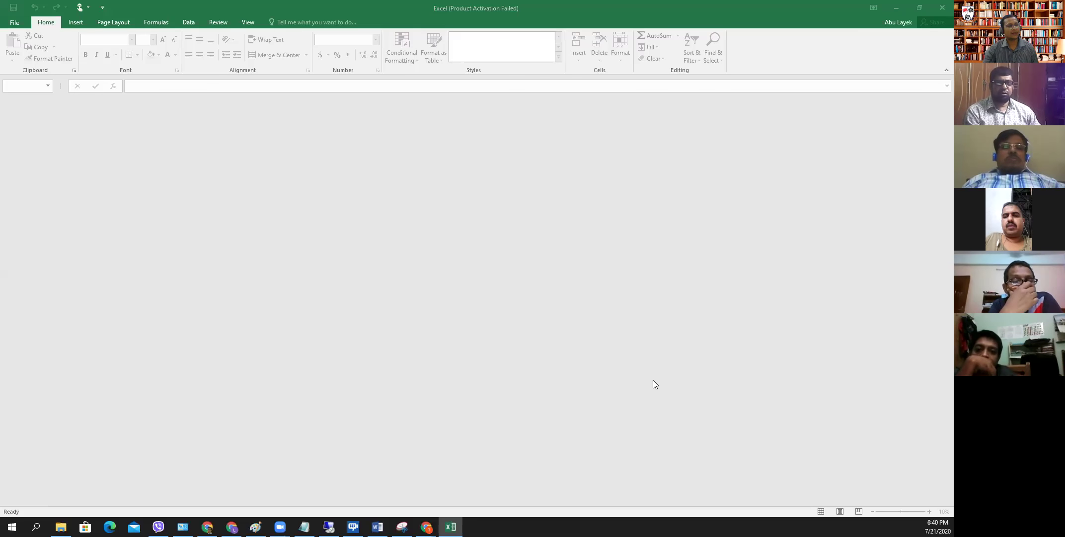
- Dismiss the activation prompt and widen columns A, D and E for names, End Time dates and emails
{"action": "left_click", "coordinate": [588, 363]}
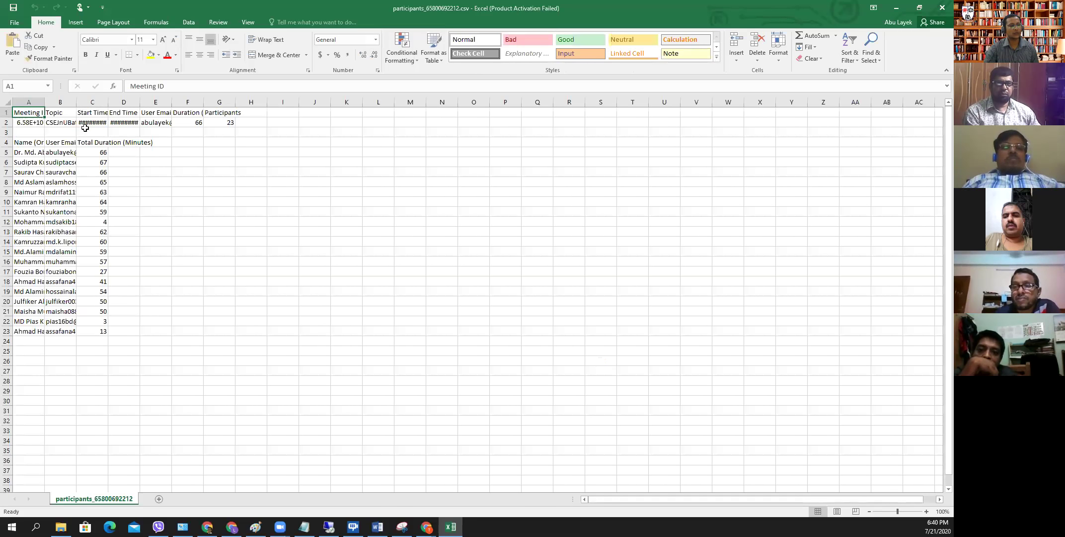
{"action": "left_click_drag", "start_coordinate": [44, 104], "coordinate": [300, 102]}
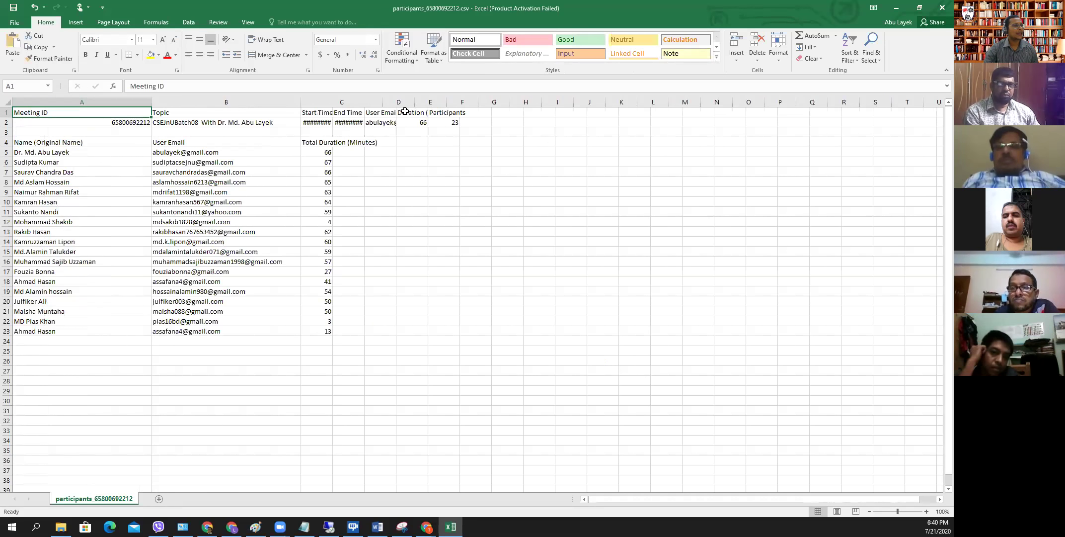
{"action": "left_click_drag", "start_coordinate": [415, 102], "coordinate": [455, 102]}
{"action": "left_click_drag", "start_coordinate": [532, 100], "coordinate": [535, 101]}
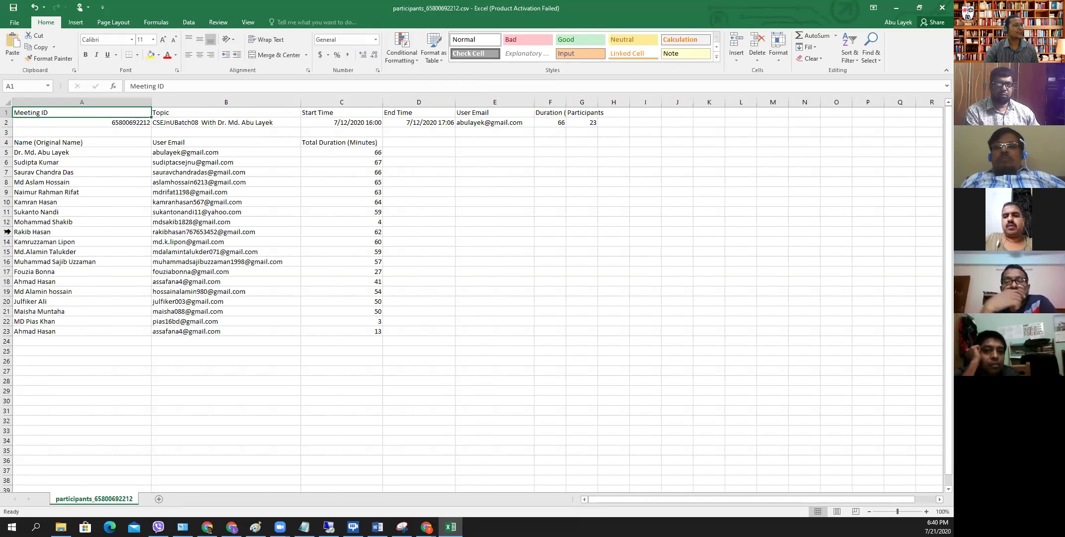
- Select the 3-minute duration in C22 and the whole row 22, then minimise Excel
{"action": "left_click", "coordinate": [373, 321]}
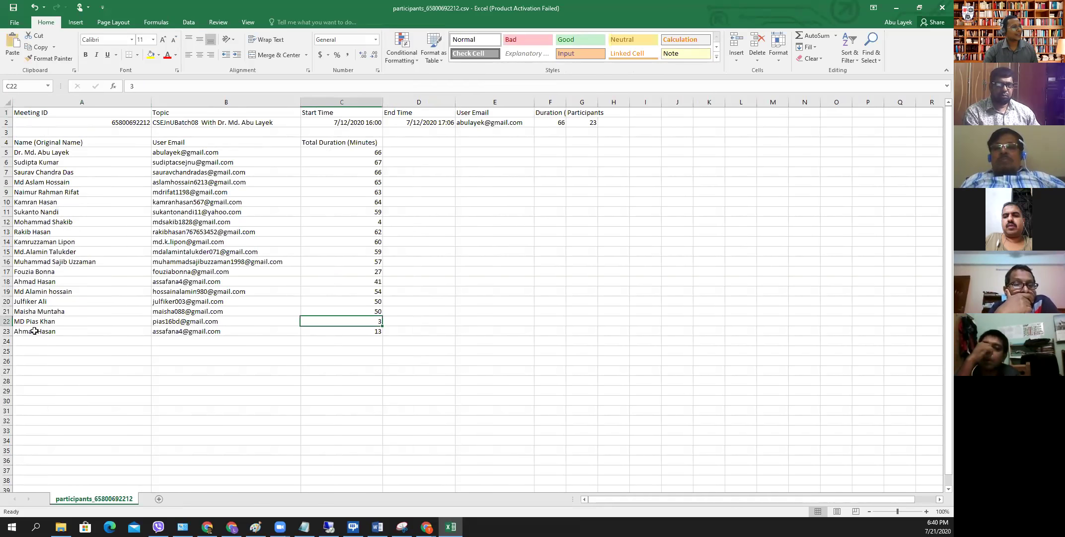
{"action": "left_click", "coordinate": [7, 321]}
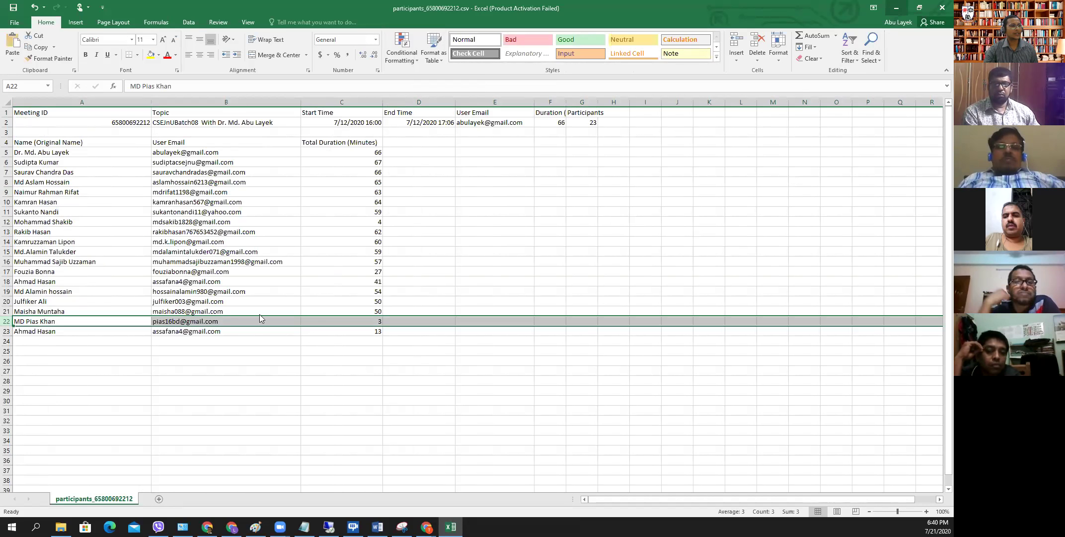
{"action": "left_click", "coordinate": [894, 8]}
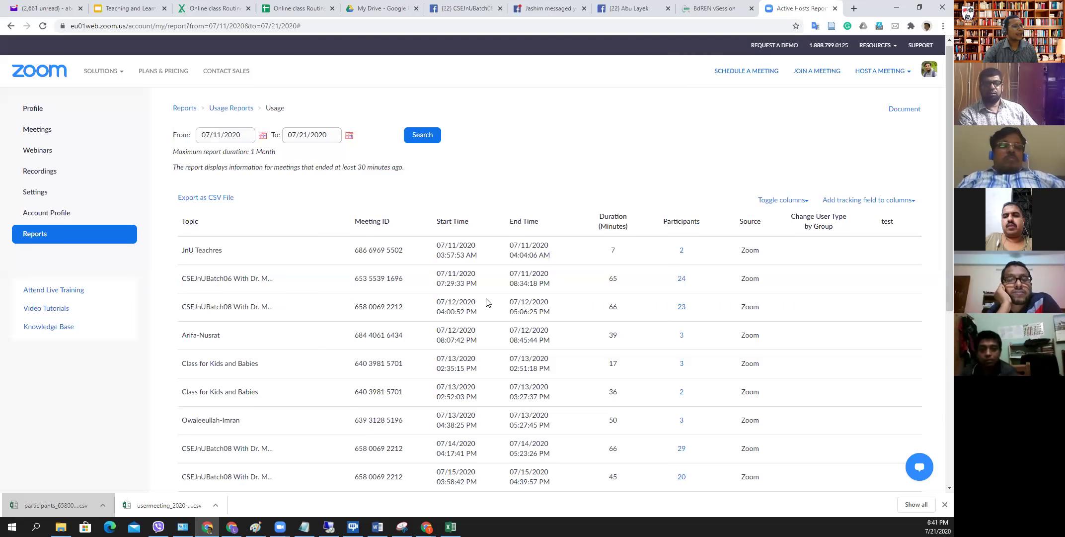
- Open Recordings, view the Local Recordings tab, then return to the empty Cloud Recordings list
{"action": "scroll", "coordinate": [223, 293], "scroll_direction": "up", "scroll_amount": 1}
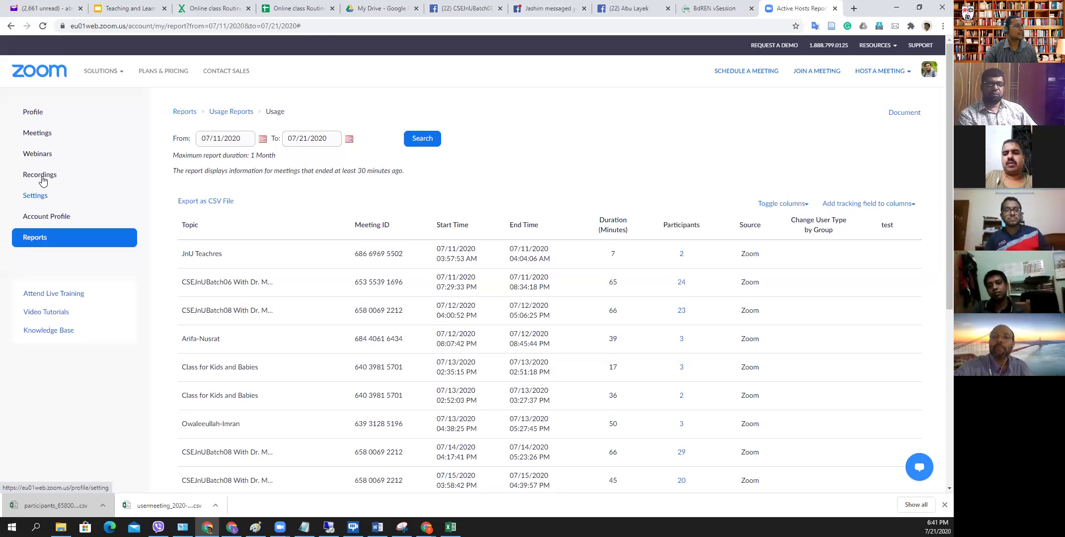
{"action": "left_click", "coordinate": [42, 177]}
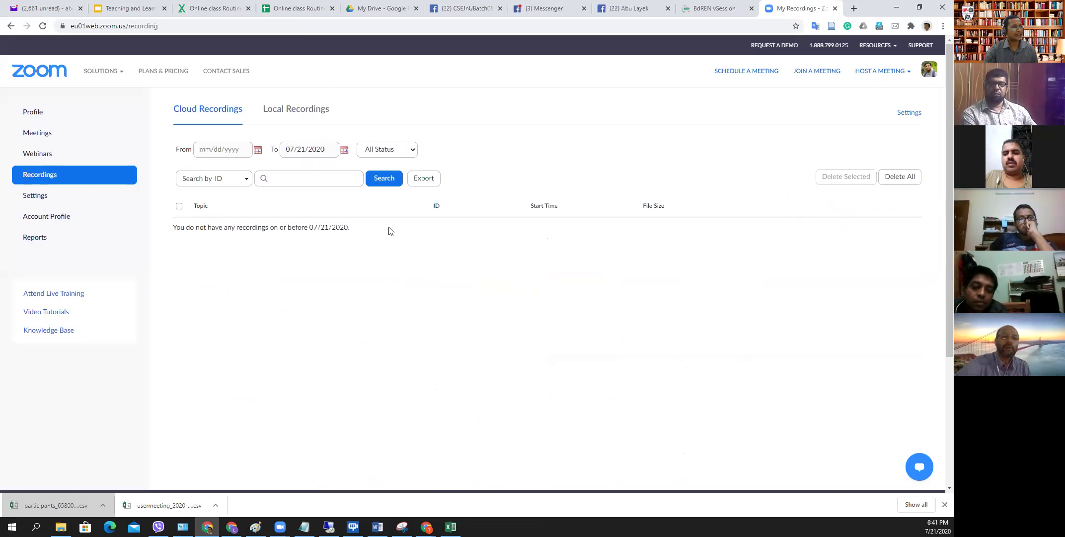
{"action": "left_click", "coordinate": [303, 111]}
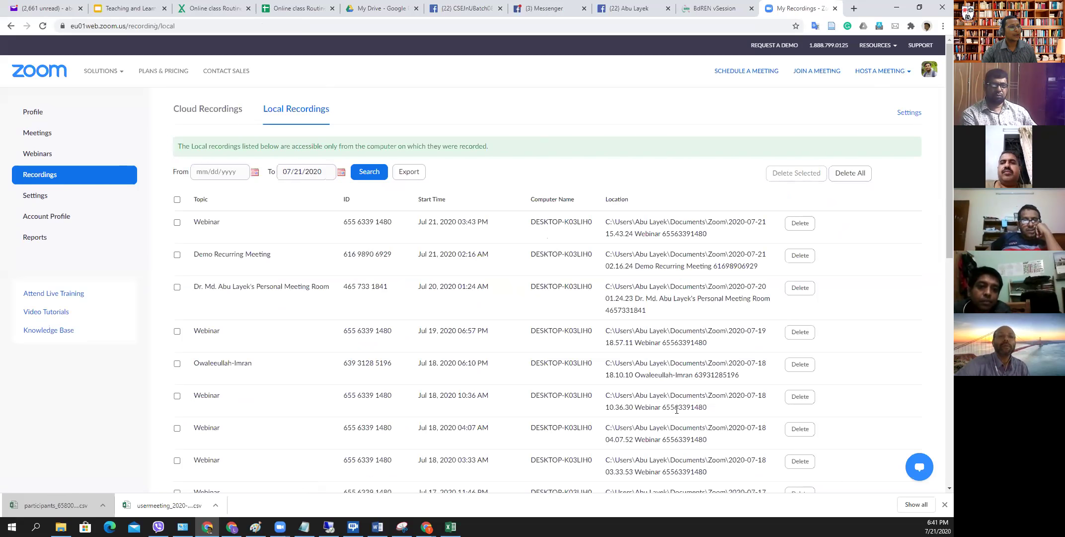
{"action": "left_click", "coordinate": [221, 108]}
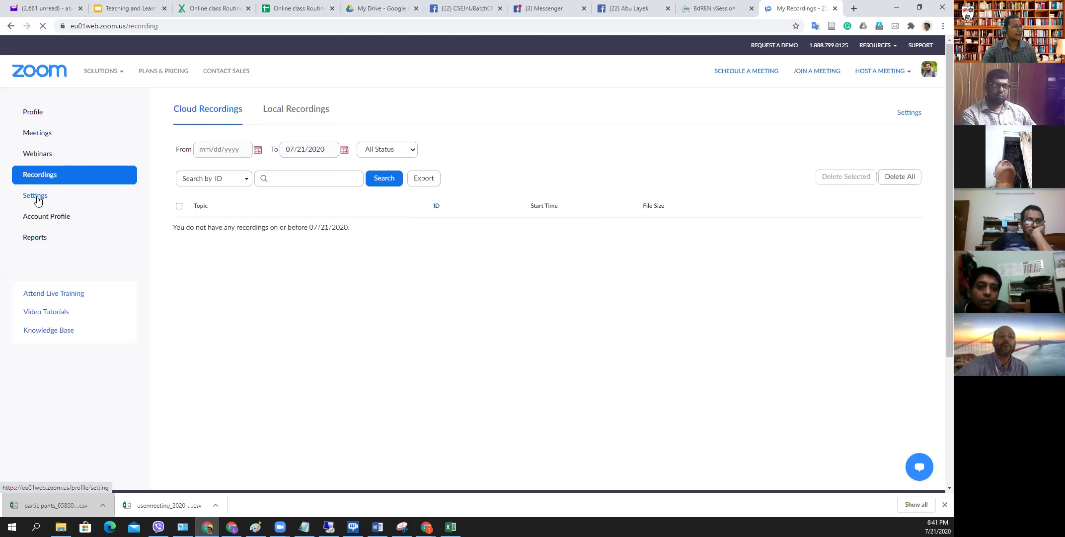
- Open meeting Settings and switch Waiting Room on, then back off
{"action": "left_click", "coordinate": [36, 195]}
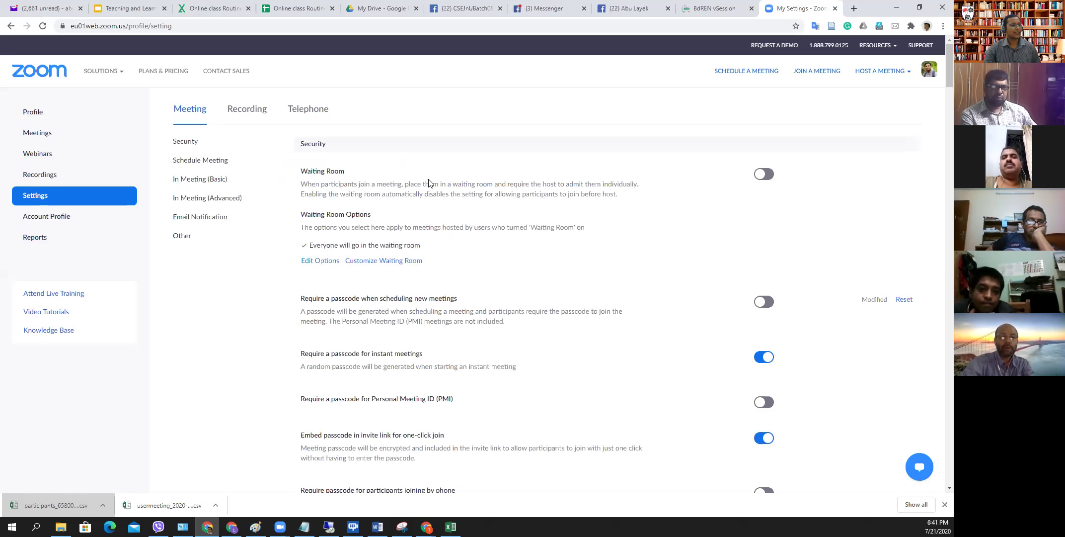
{"action": "left_click", "coordinate": [764, 175]}
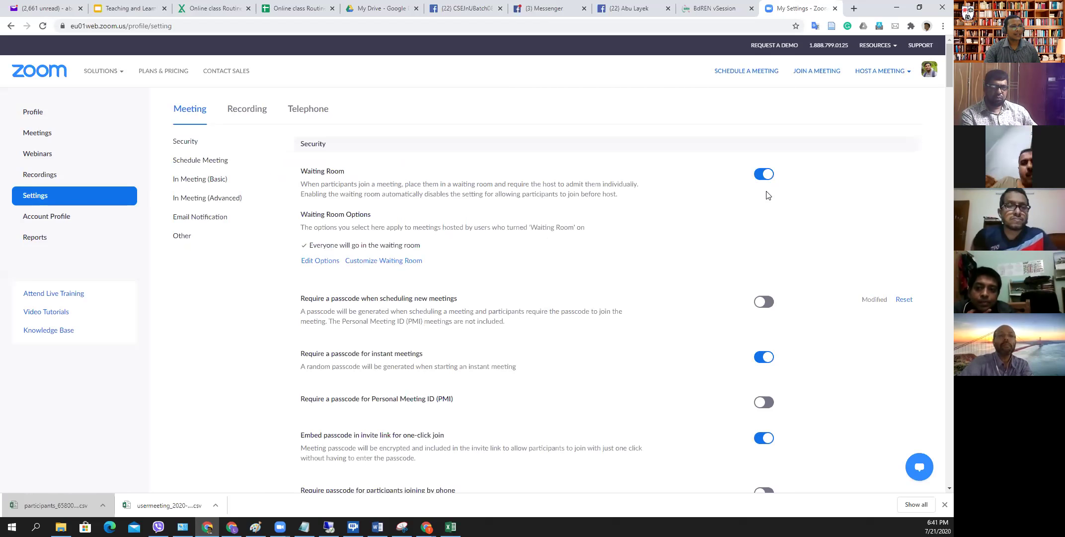
{"action": "left_click", "coordinate": [763, 177]}
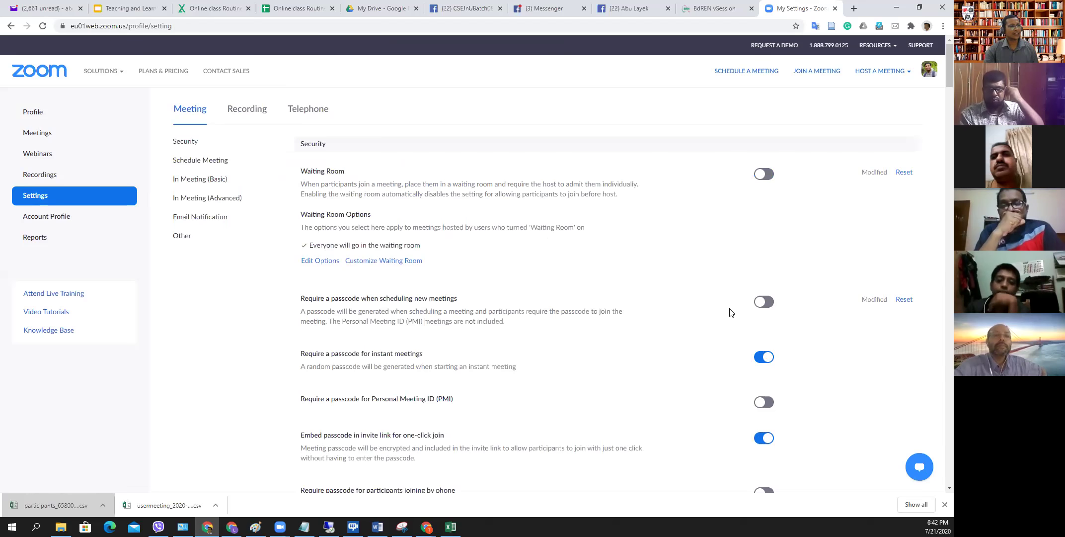
- Review the scheduling options down to In Meeting (Basic), where Chat, Private chat and File transfer are enabled
{"action": "scroll", "coordinate": [730, 312], "scroll_direction": "down", "scroll_amount": 1}
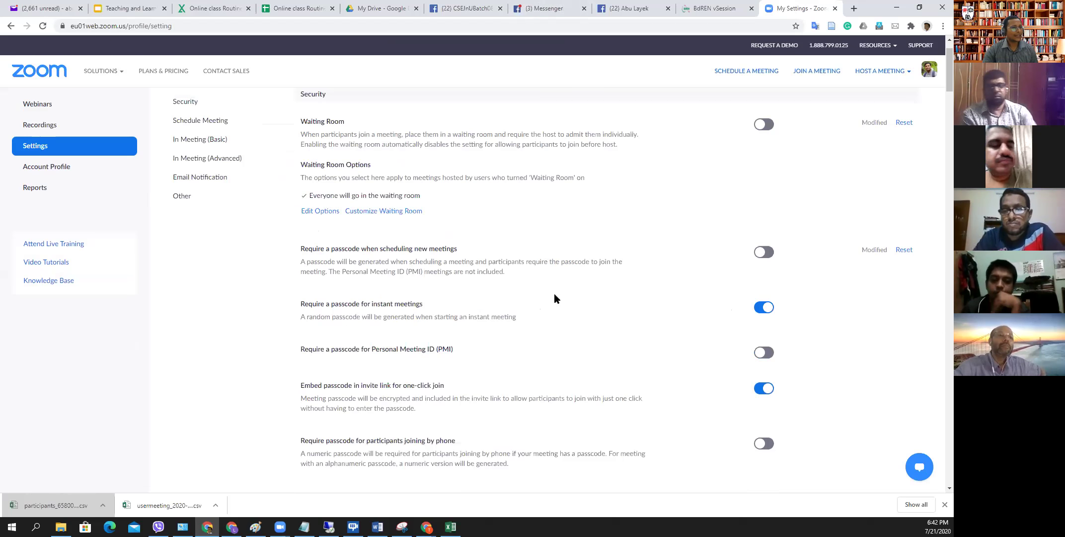
{"action": "scroll", "coordinate": [555, 298], "scroll_direction": "down", "scroll_amount": 1}
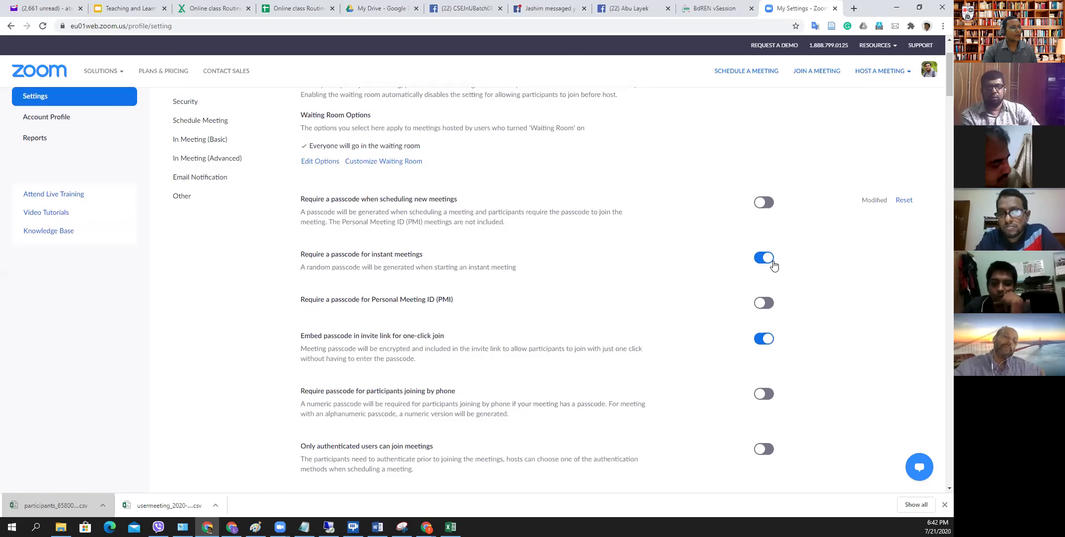
{"action": "scroll", "coordinate": [358, 293], "scroll_direction": "down", "scroll_amount": 2}
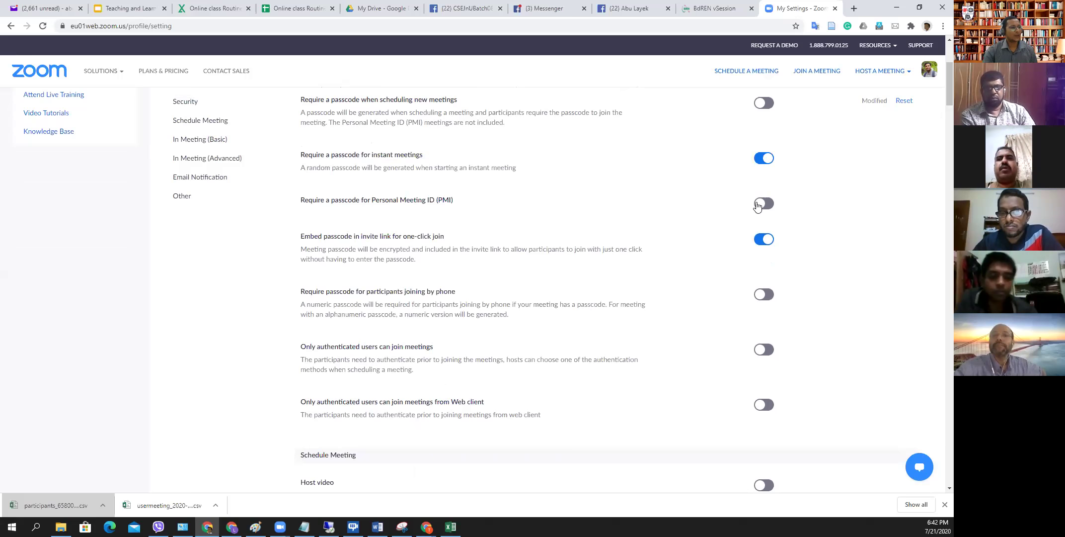
{"action": "scroll", "coordinate": [716, 209], "scroll_direction": "down", "scroll_amount": 1}
{"action": "scroll", "coordinate": [708, 211], "scroll_direction": "down", "scroll_amount": 3}
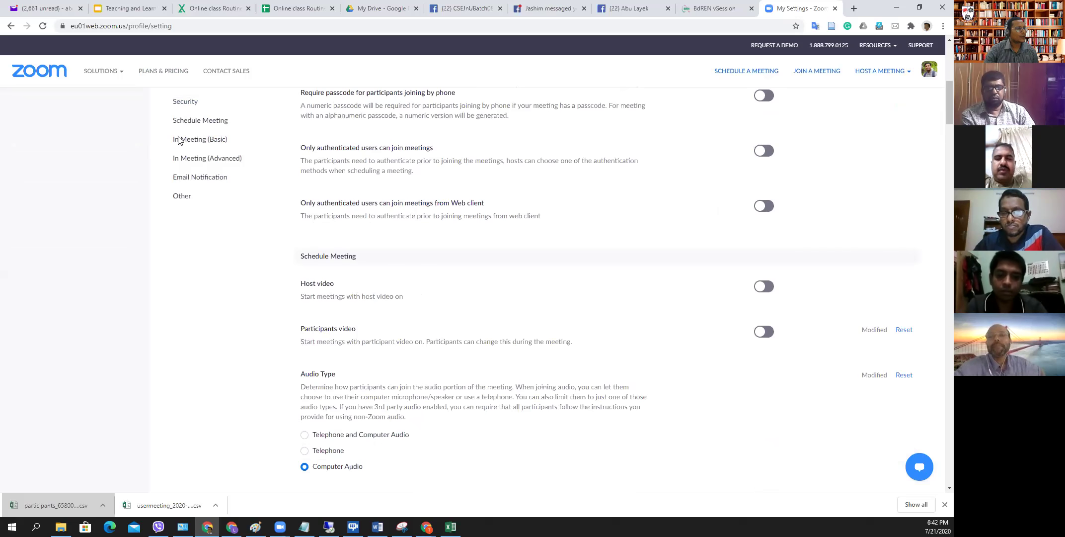
{"action": "scroll", "coordinate": [486, 234], "scroll_direction": "down", "scroll_amount": 2}
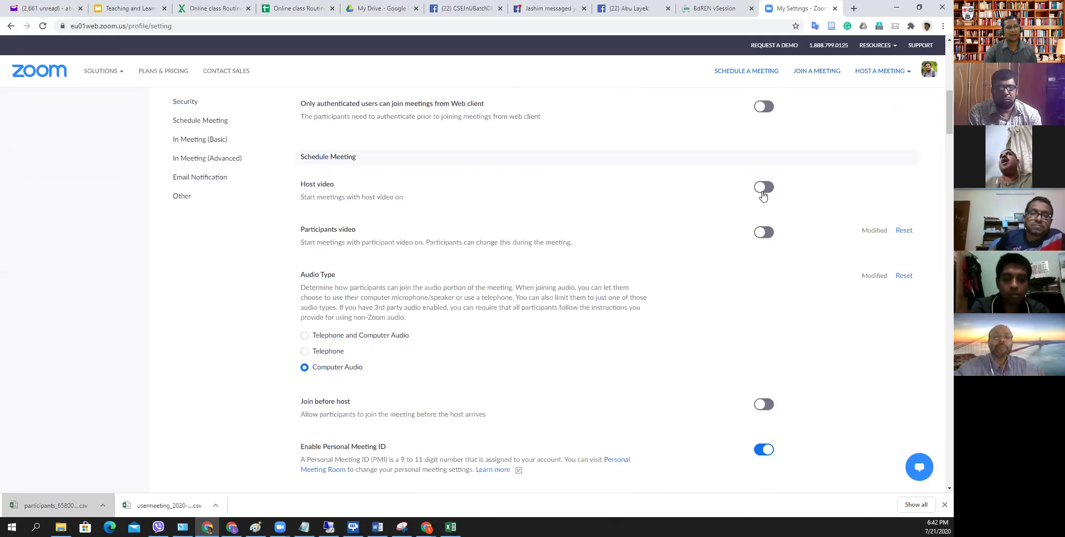
{"action": "scroll", "coordinate": [378, 231], "scroll_direction": "down", "scroll_amount": 1}
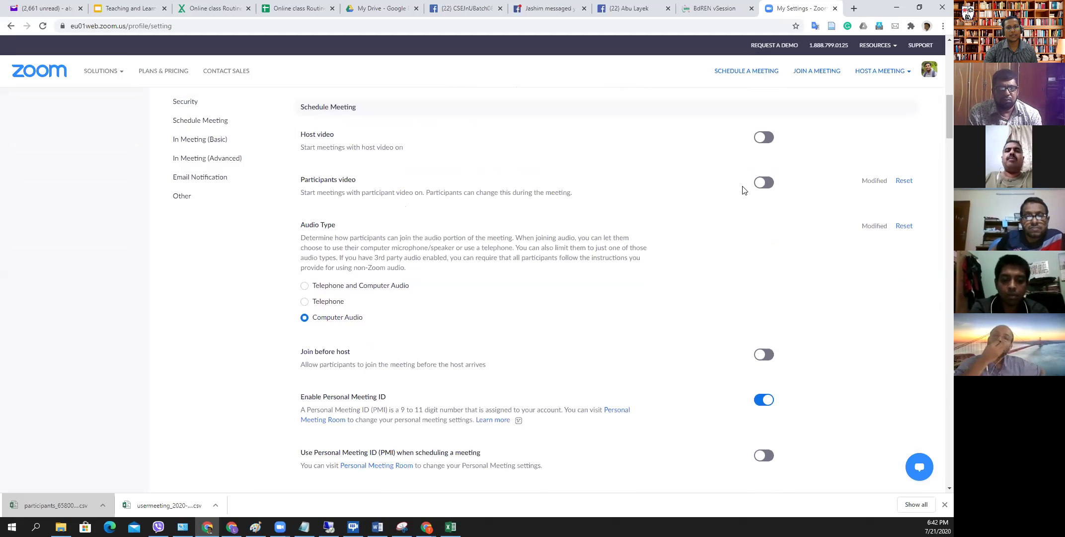
{"action": "scroll", "coordinate": [410, 218], "scroll_direction": "down", "scroll_amount": 1}
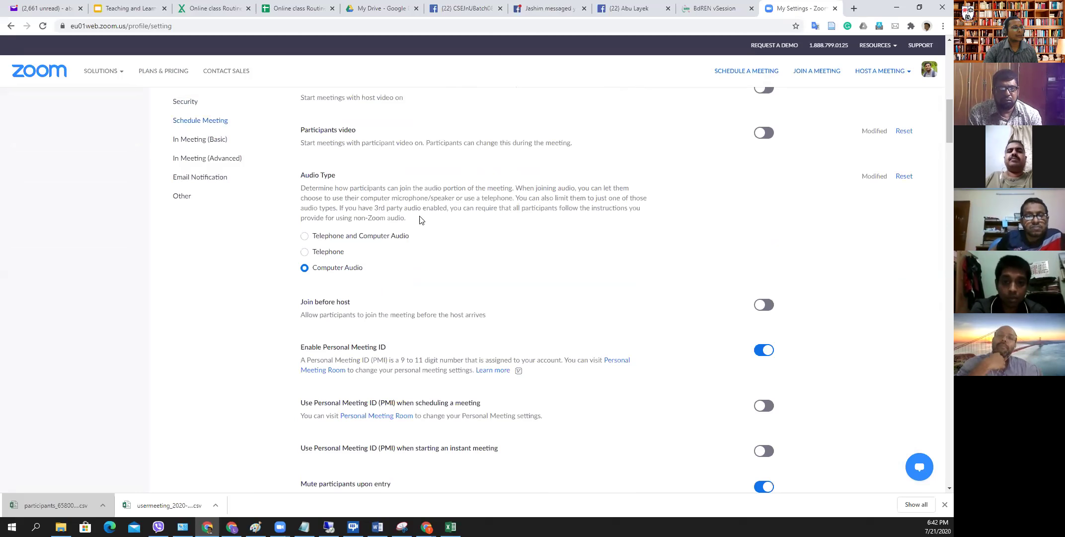
{"action": "scroll", "coordinate": [369, 190], "scroll_direction": "down", "scroll_amount": 2}
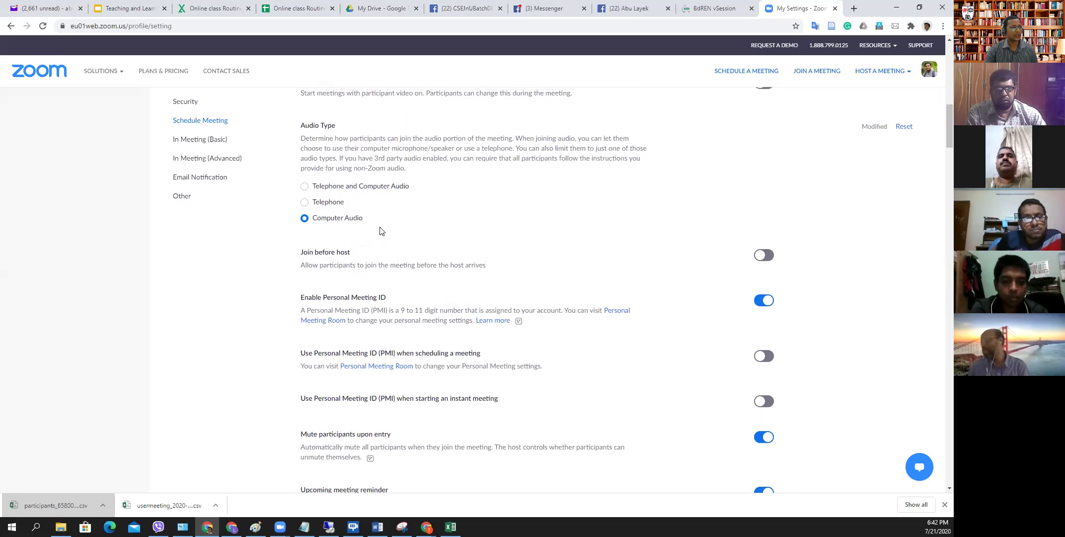
{"action": "scroll", "coordinate": [381, 231], "scroll_direction": "down", "scroll_amount": 1}
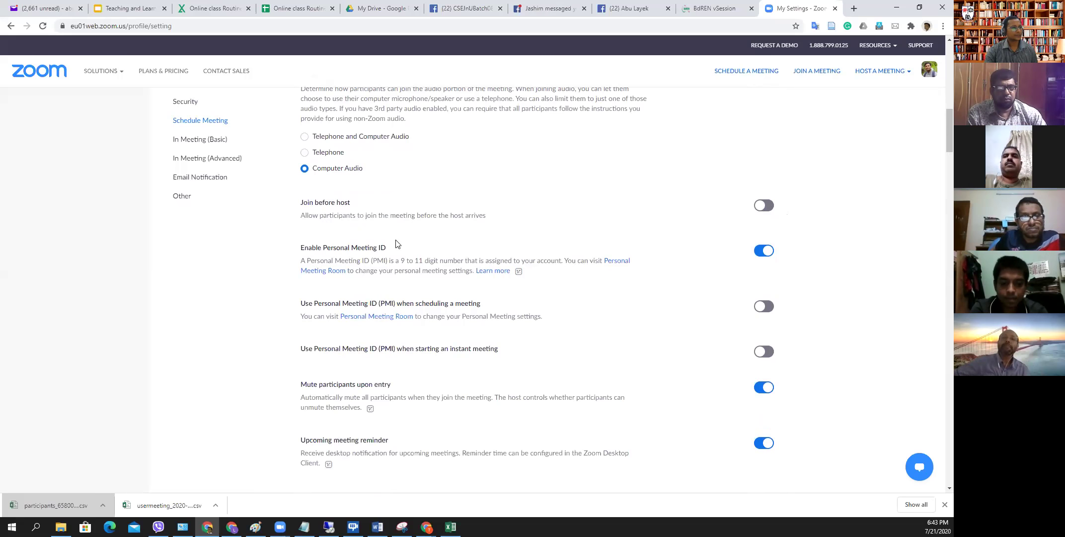
{"action": "scroll", "coordinate": [397, 243], "scroll_direction": "down", "scroll_amount": 4}
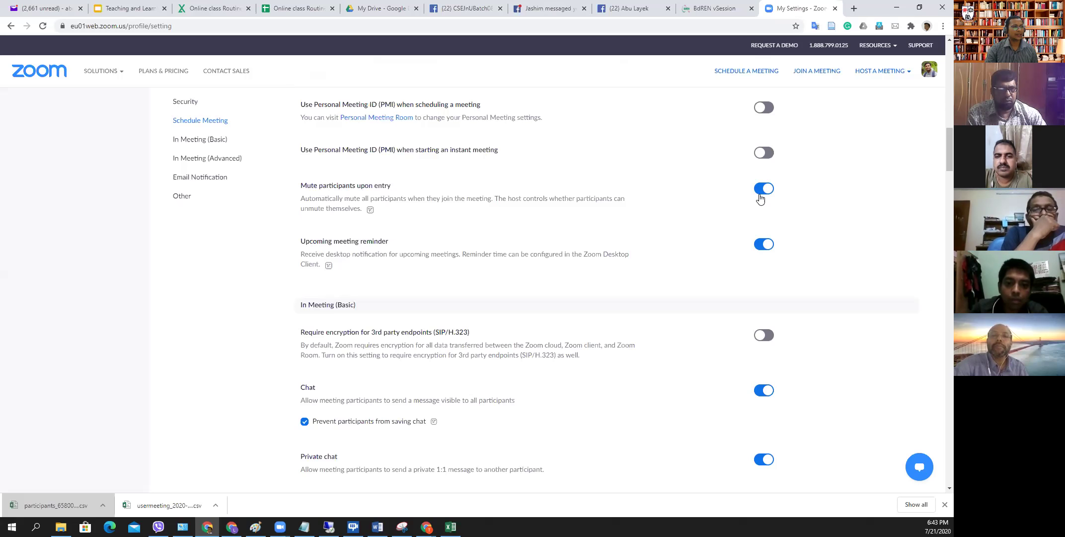
{"action": "scroll", "coordinate": [554, 231], "scroll_direction": "down", "scroll_amount": 2}
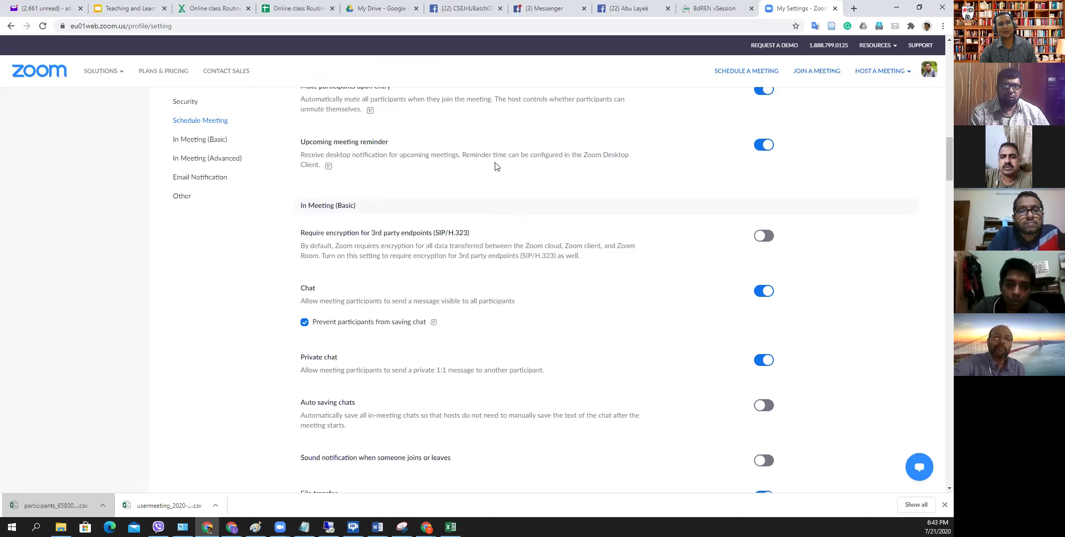
{"action": "scroll", "coordinate": [493, 165], "scroll_direction": "down", "scroll_amount": 1}
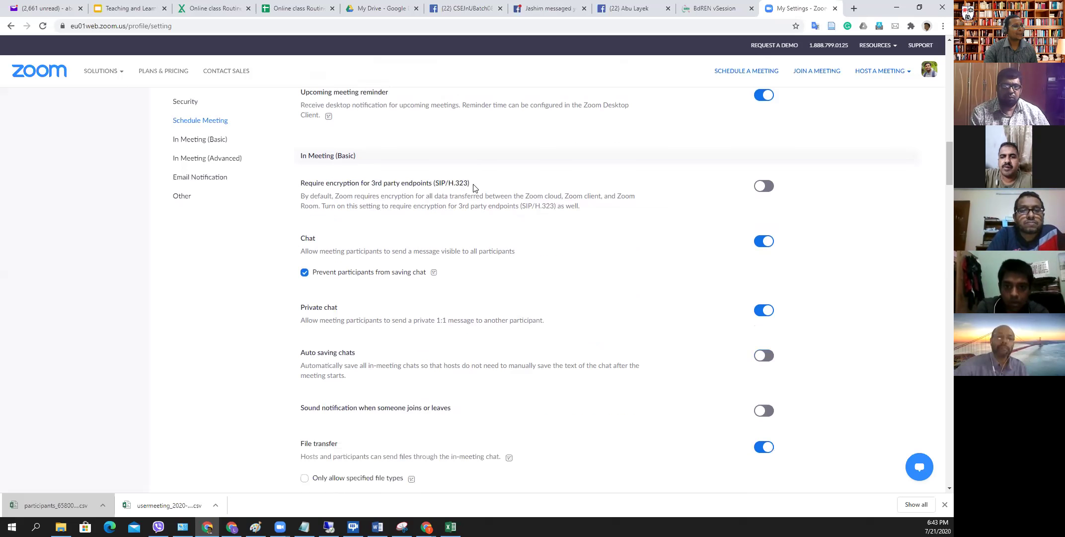
{"action": "scroll", "coordinate": [462, 214], "scroll_direction": "down", "scroll_amount": 1}
{"action": "scroll", "coordinate": [393, 238], "scroll_direction": "down", "scroll_amount": 1}
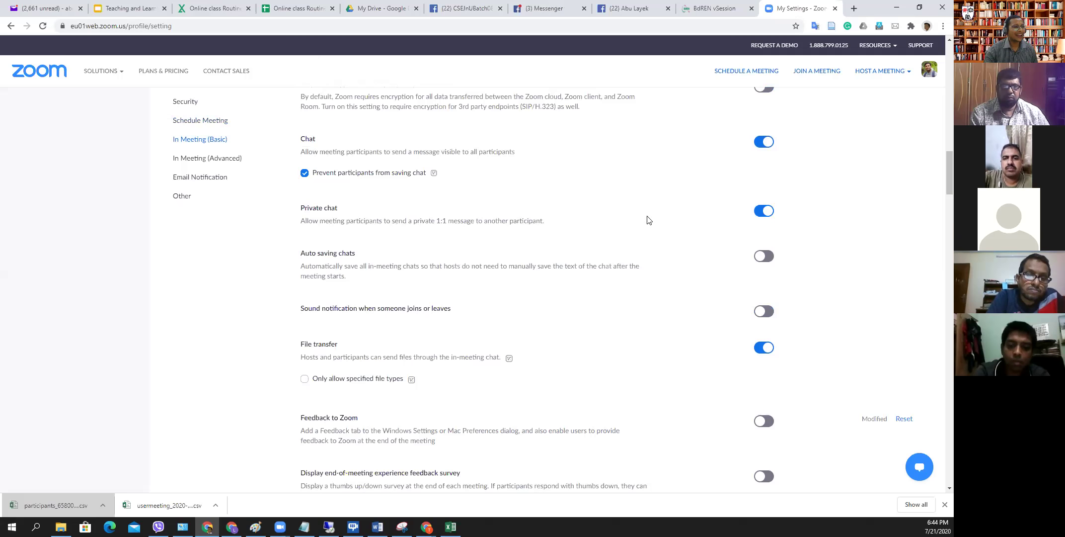
- Turn off Private chat, try enabling Auto saving chats, then switch to the IU Webinar folder
{"action": "left_click", "coordinate": [759, 211]}
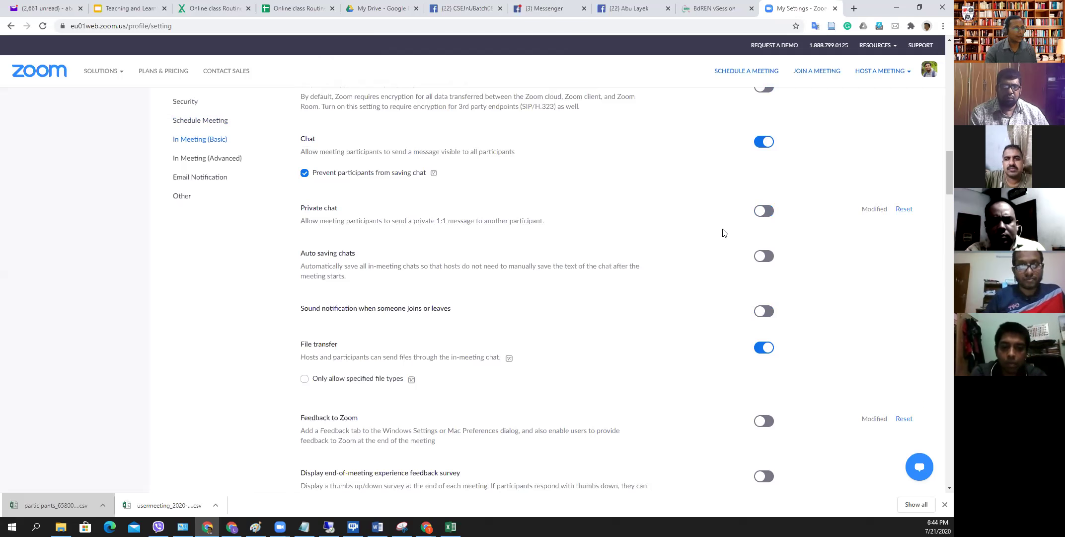
{"action": "scroll", "coordinate": [740, 268], "scroll_direction": "down", "scroll_amount": 3}
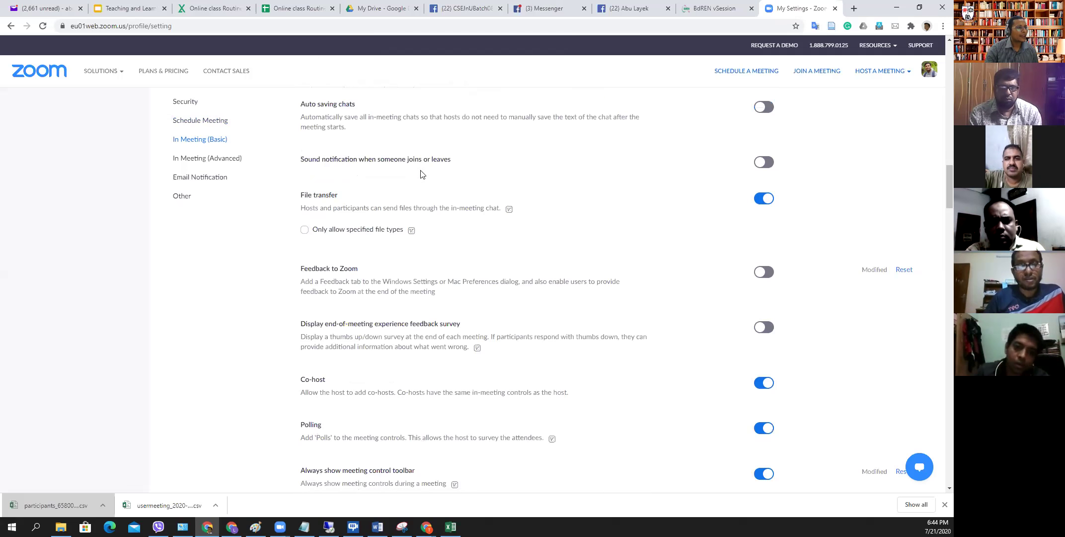
{"action": "scroll", "coordinate": [420, 171], "scroll_direction": "up", "scroll_amount": 1}
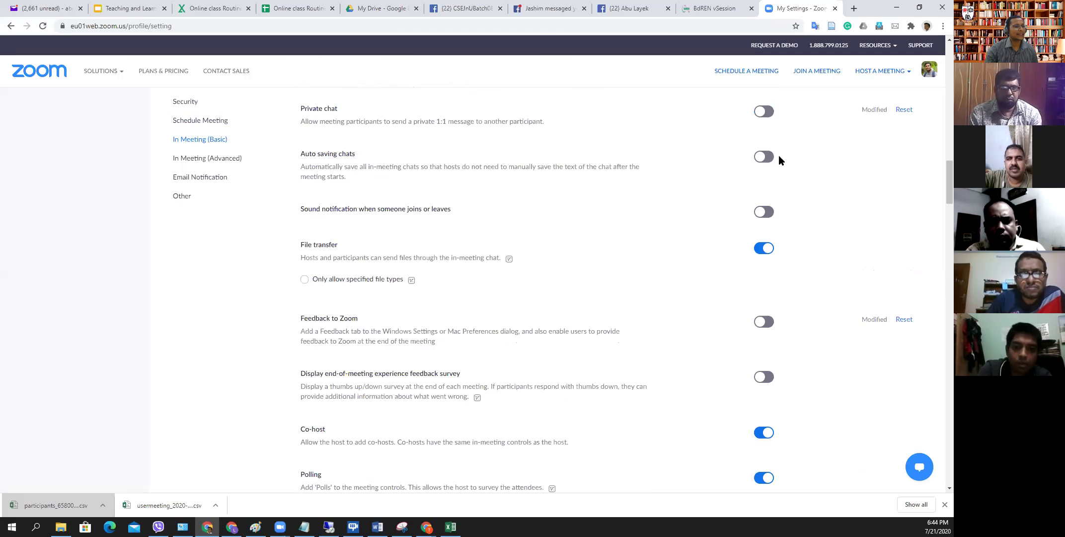
{"action": "left_click", "coordinate": [765, 157]}
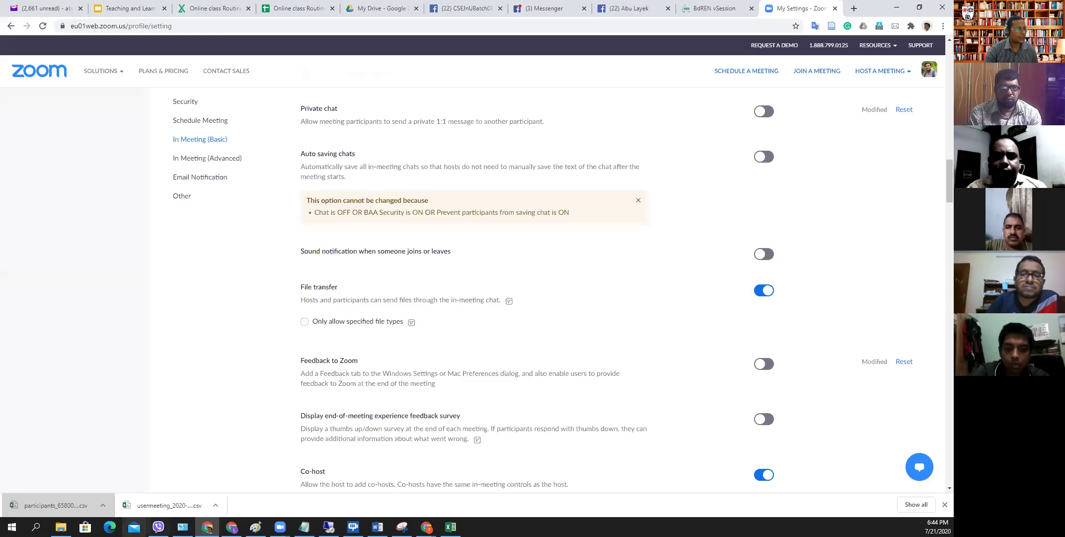
{"action": "left_click", "coordinate": [61, 526]}
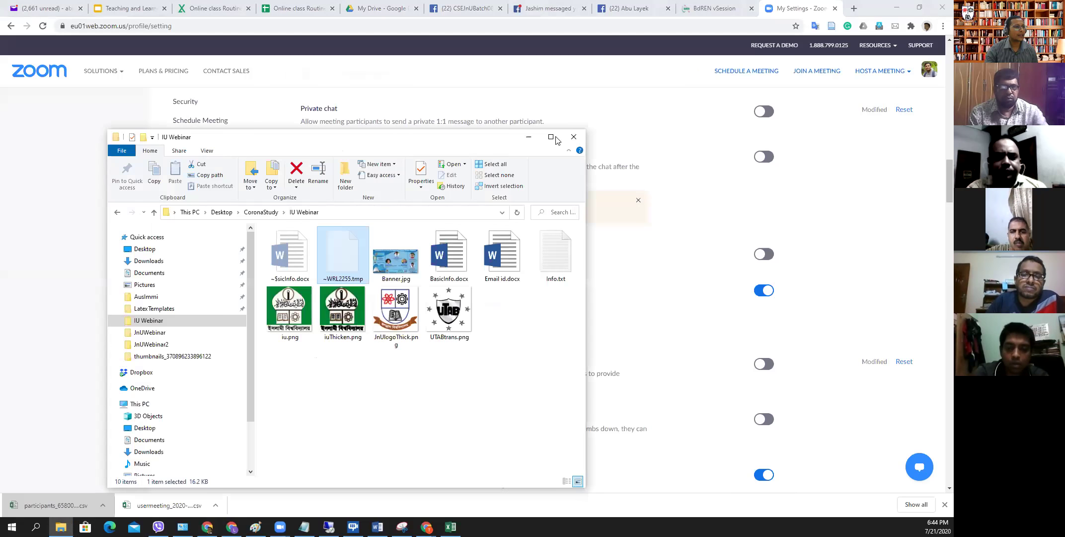
- Maximise Explorer and go to Documents > Zoom > the 2020-07-21 05.23.10 meeting folder
{"action": "left_click", "coordinate": [549, 143]}
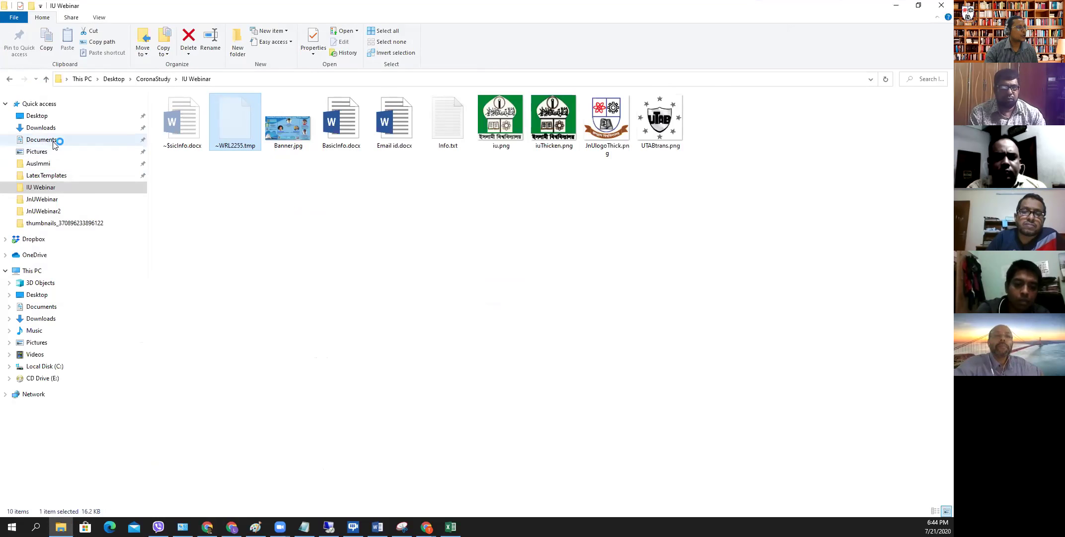
{"action": "left_click", "coordinate": [51, 140]}
{"action": "left_click", "coordinate": [172, 288]}
{"action": "double_click", "coordinate": [173, 289]}
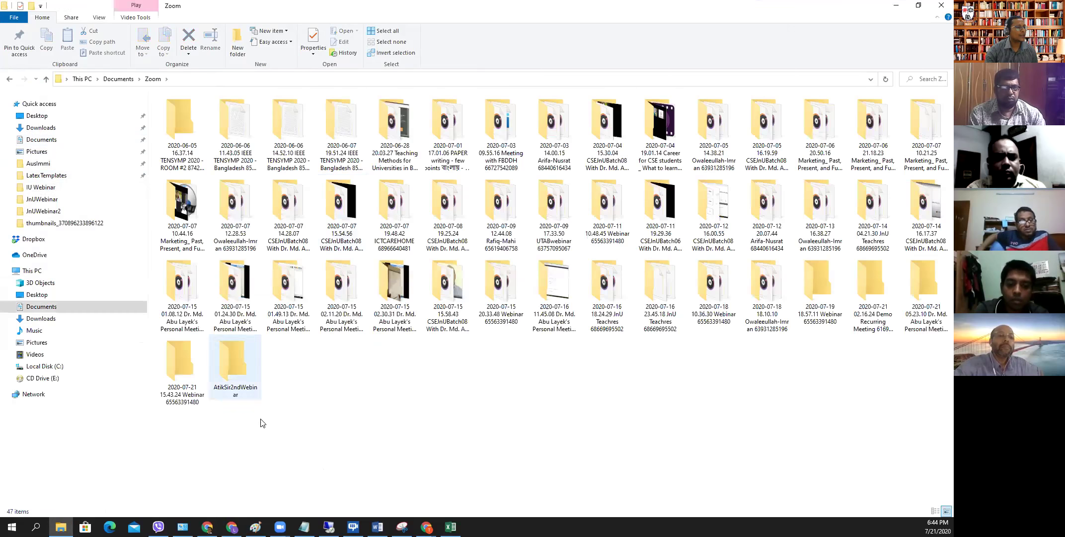
{"action": "double_click", "coordinate": [926, 283]}
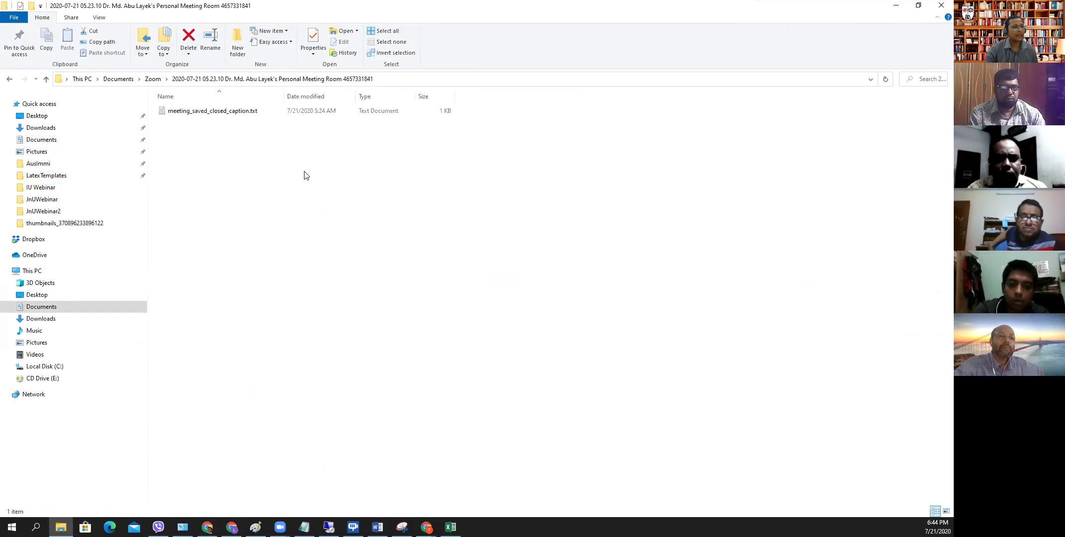
- View meeting_saved_closed_caption.txt's caption lines, close it, and return to Chrome
{"action": "double_click", "coordinate": [200, 111]}
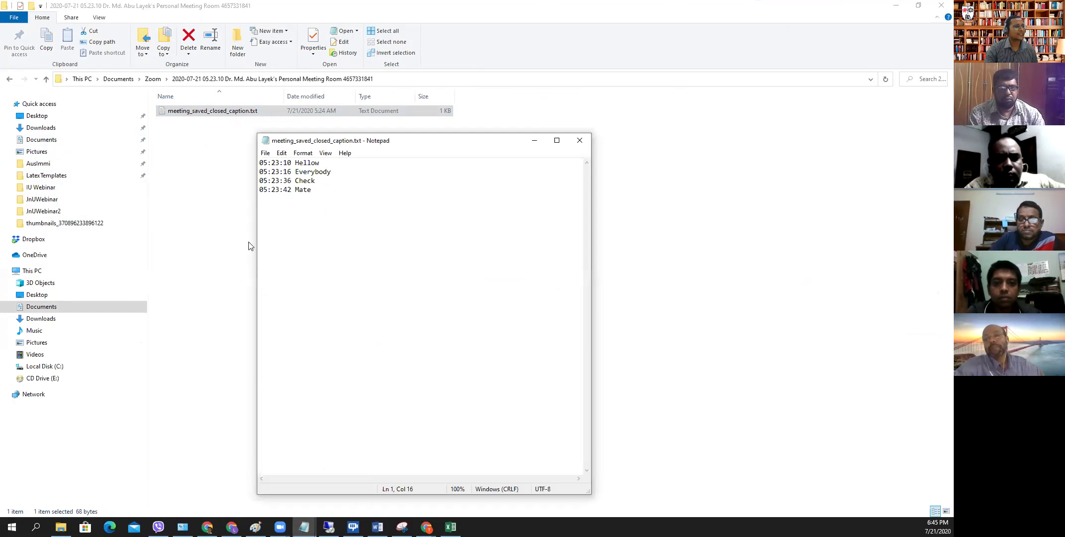
{"action": "left_click", "coordinate": [579, 142]}
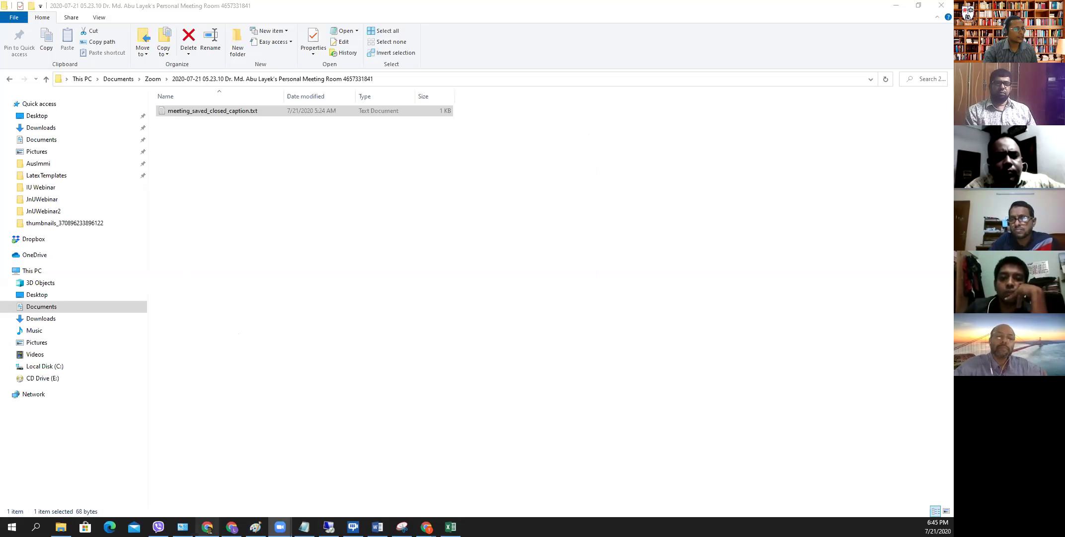
{"action": "left_click", "coordinate": [207, 527]}
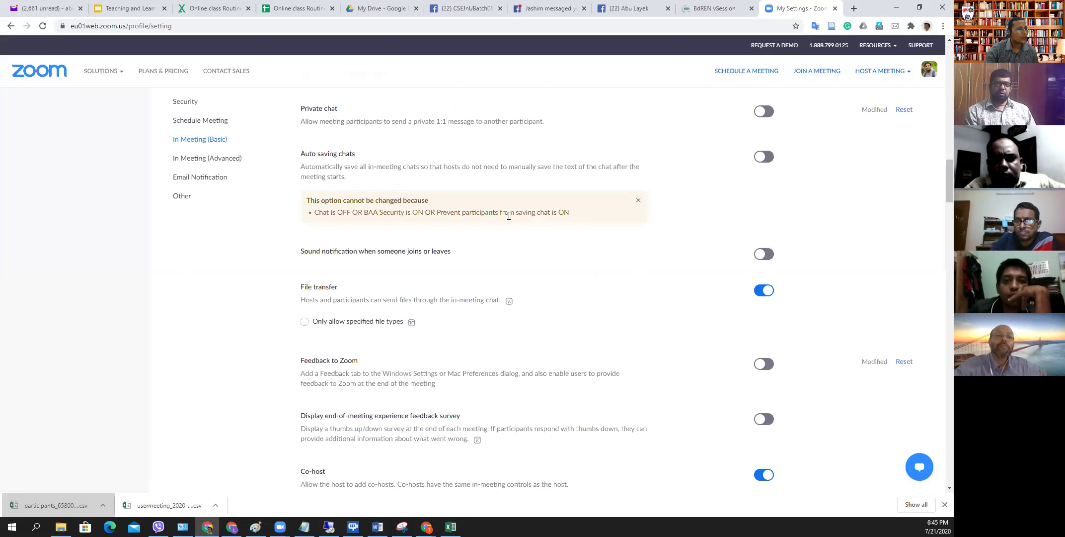
- Scroll In Meeting (Basic) down to Screen sharing, then show the remote Zoom client's General settings
{"action": "scroll", "coordinate": [523, 219], "scroll_direction": "down", "scroll_amount": 1}
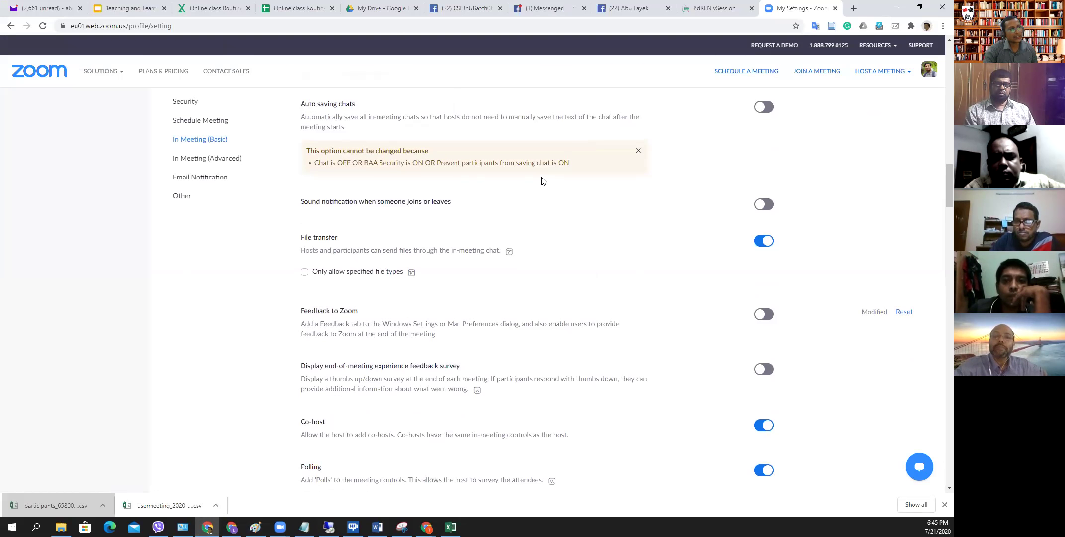
{"action": "scroll", "coordinate": [480, 194], "scroll_direction": "down", "scroll_amount": 1}
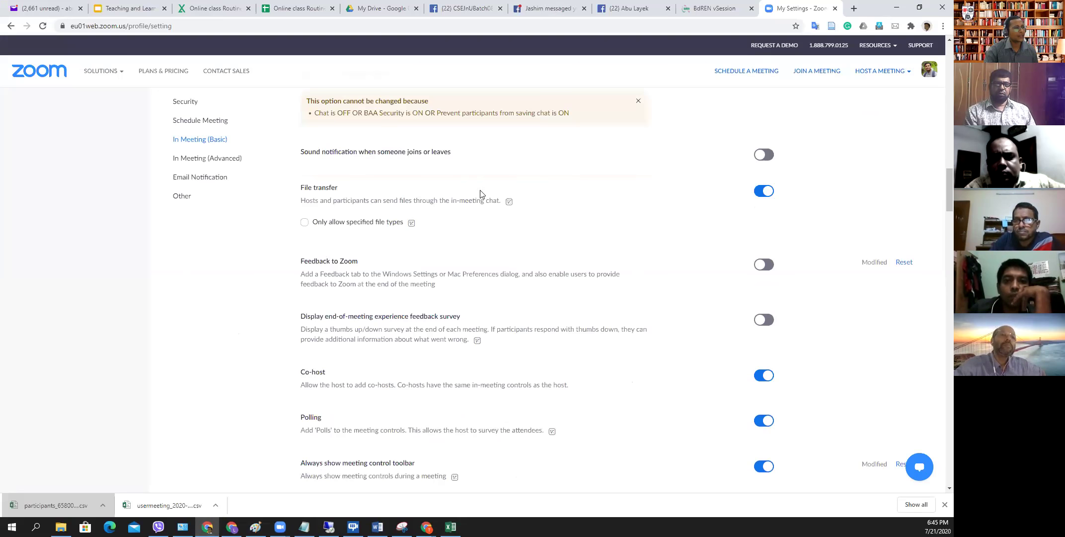
{"action": "scroll", "coordinate": [544, 227], "scroll_direction": "down", "scroll_amount": 1}
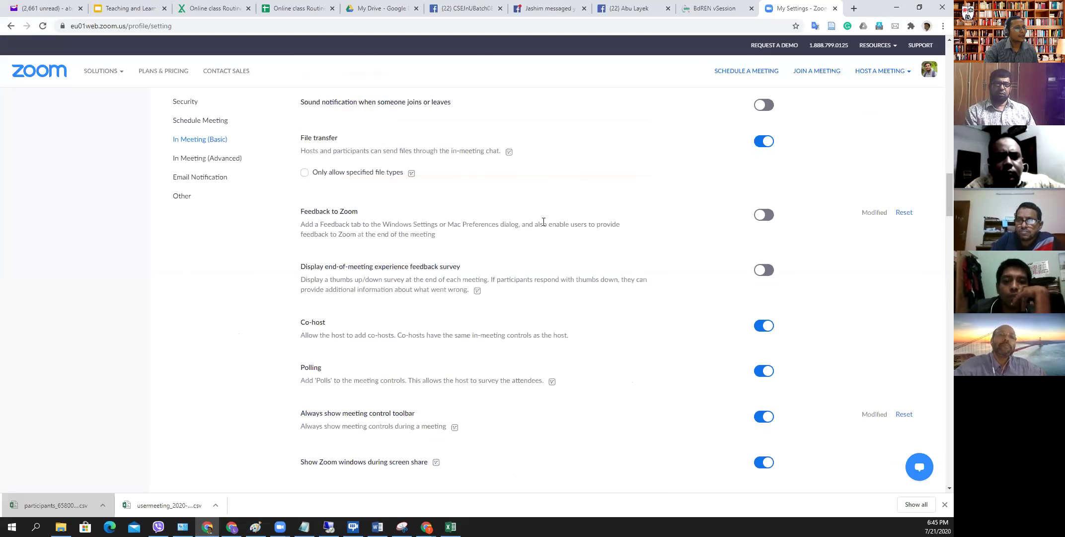
{"action": "scroll", "coordinate": [545, 226], "scroll_direction": "down", "scroll_amount": 1}
{"action": "scroll", "coordinate": [545, 226], "scroll_direction": "down", "scroll_amount": 1}
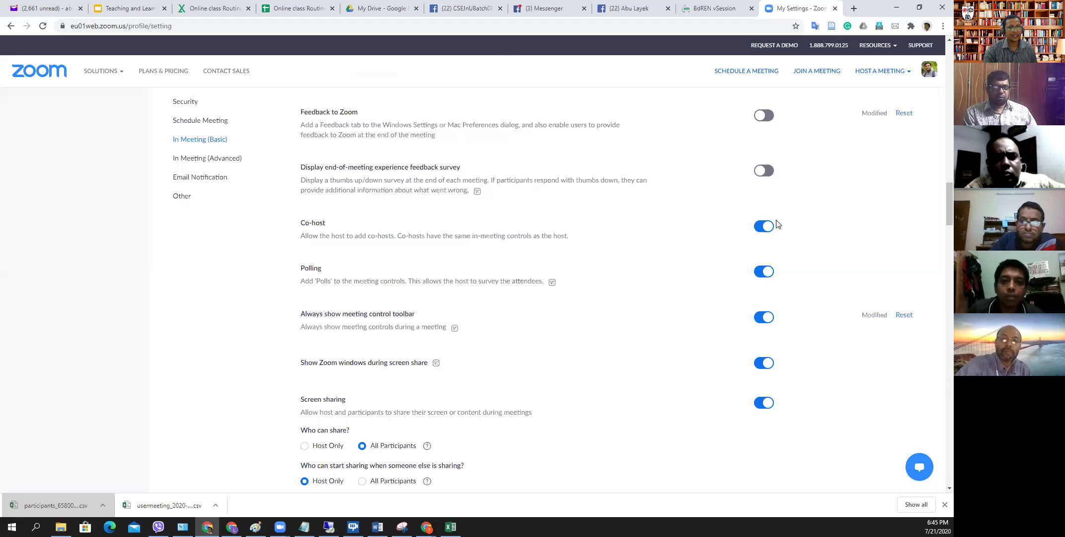
{"action": "left_click", "coordinate": [331, 523]}
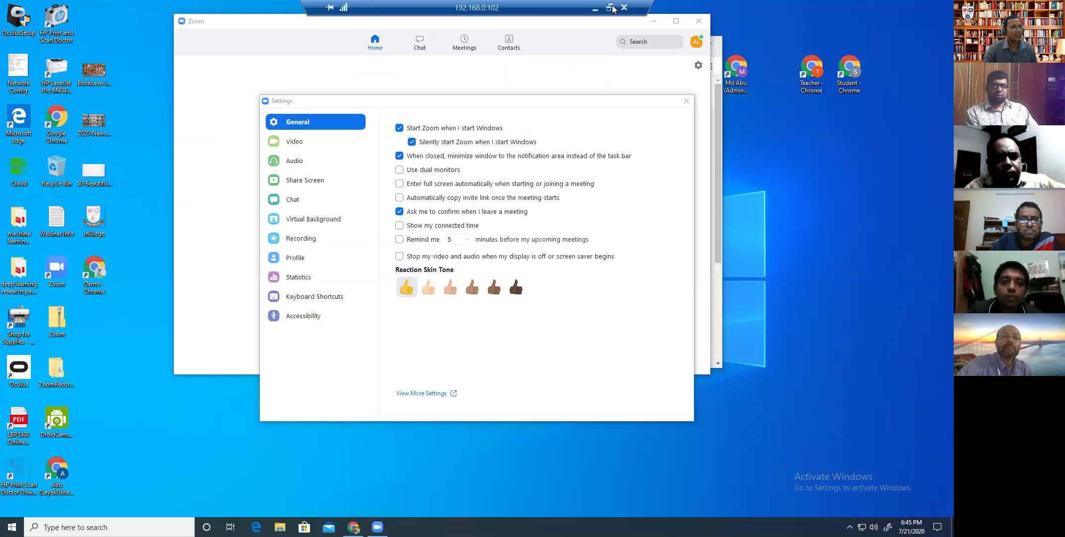
- Minimize the Remote Desktop session to return to the Zoom web portal's In Meeting (Basic) settings
{"action": "left_click", "coordinate": [595, 7]}
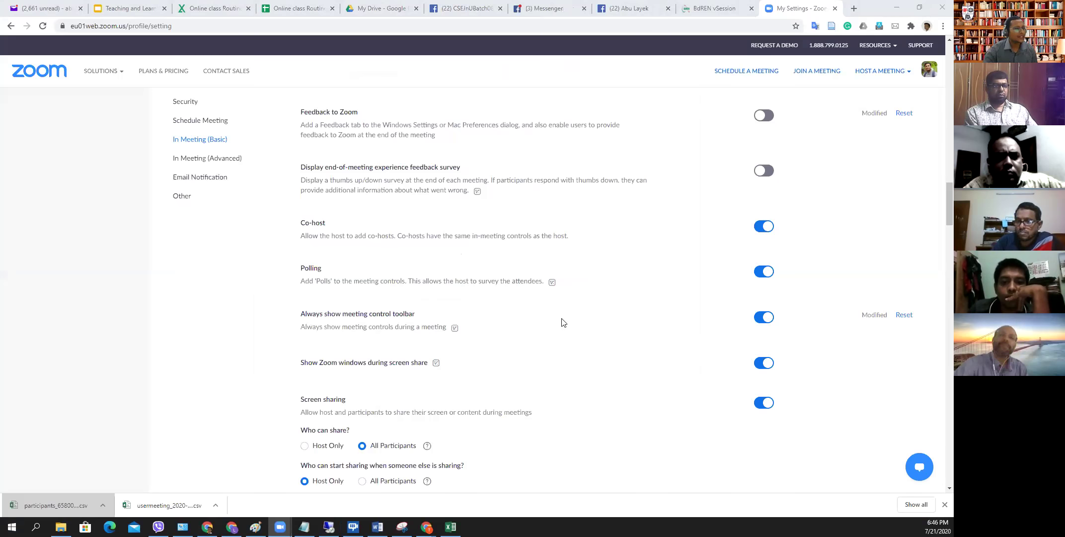
- Scroll past Screen sharing, Annotation and Whiteboard to In Meeting (Advanced) and highlight the Report participants text
{"action": "scroll", "coordinate": [376, 247], "scroll_direction": "down", "scroll_amount": 2}
{"action": "scroll", "coordinate": [388, 278], "scroll_direction": "down", "scroll_amount": 1}
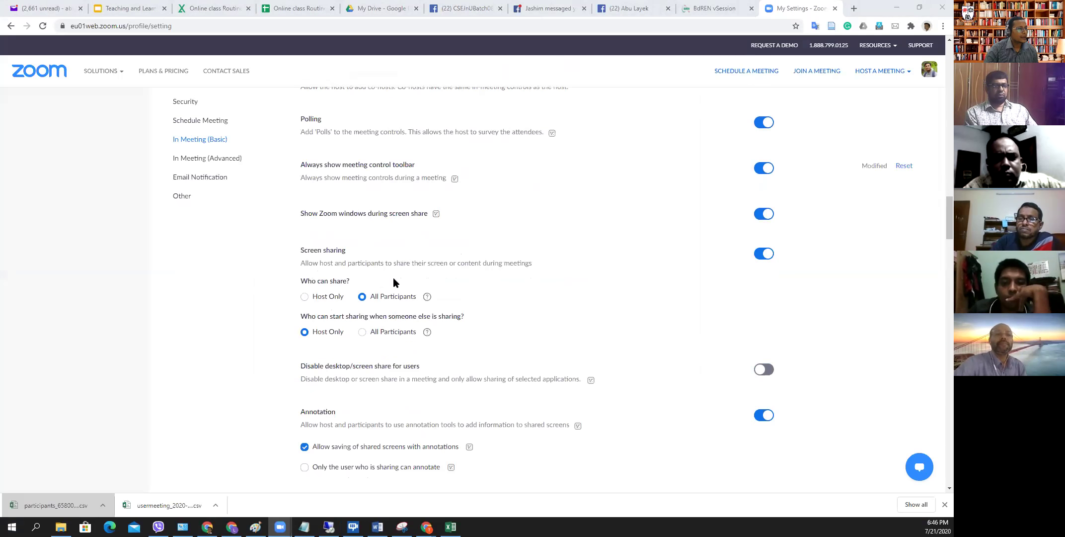
{"action": "scroll", "coordinate": [392, 278], "scroll_direction": "down", "scroll_amount": 1}
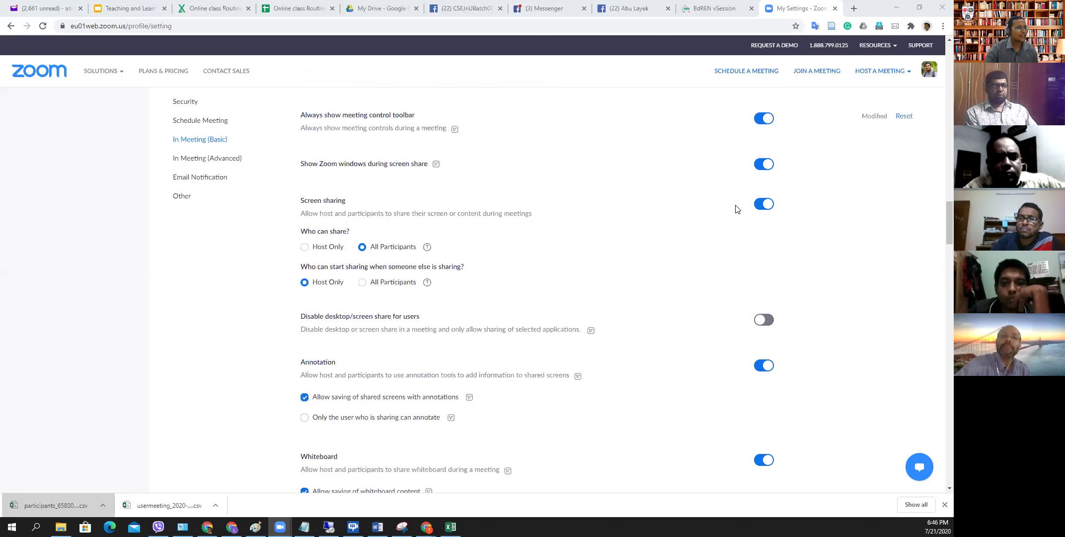
{"action": "scroll", "coordinate": [704, 208], "scroll_direction": "down", "scroll_amount": 1}
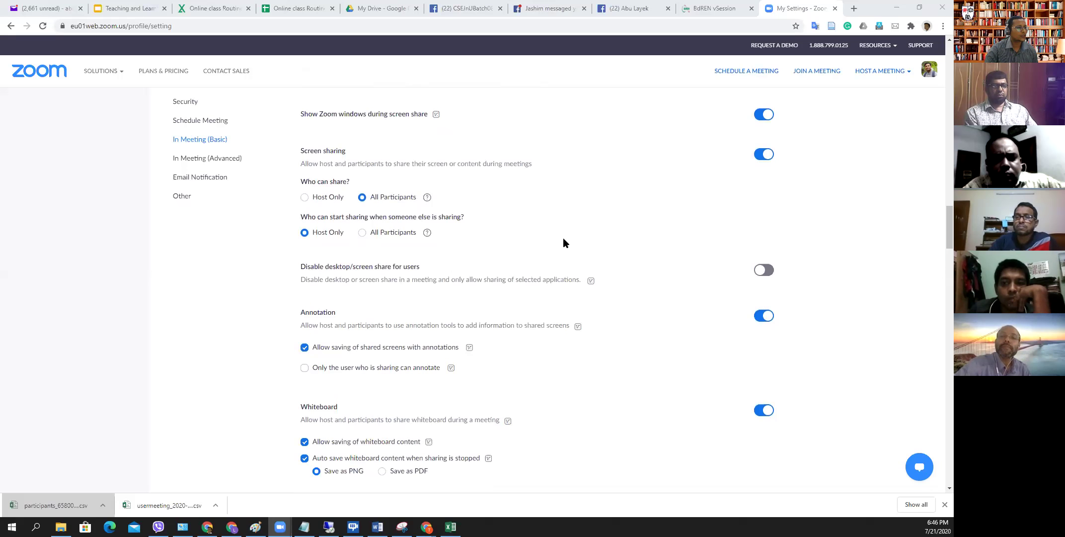
{"action": "scroll", "coordinate": [564, 242], "scroll_direction": "down", "scroll_amount": 1}
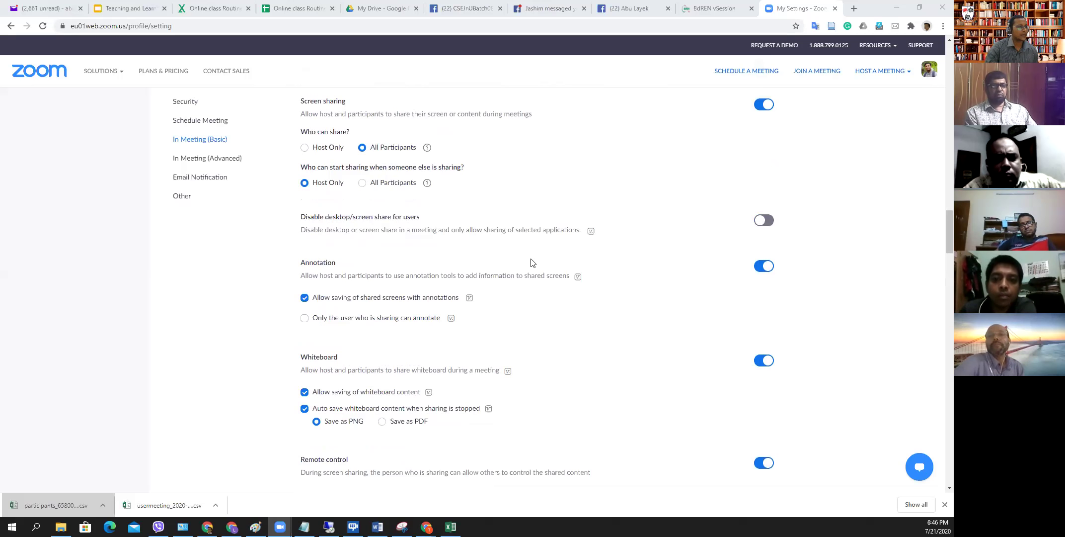
{"action": "scroll", "coordinate": [533, 266], "scroll_direction": "down", "scroll_amount": 1}
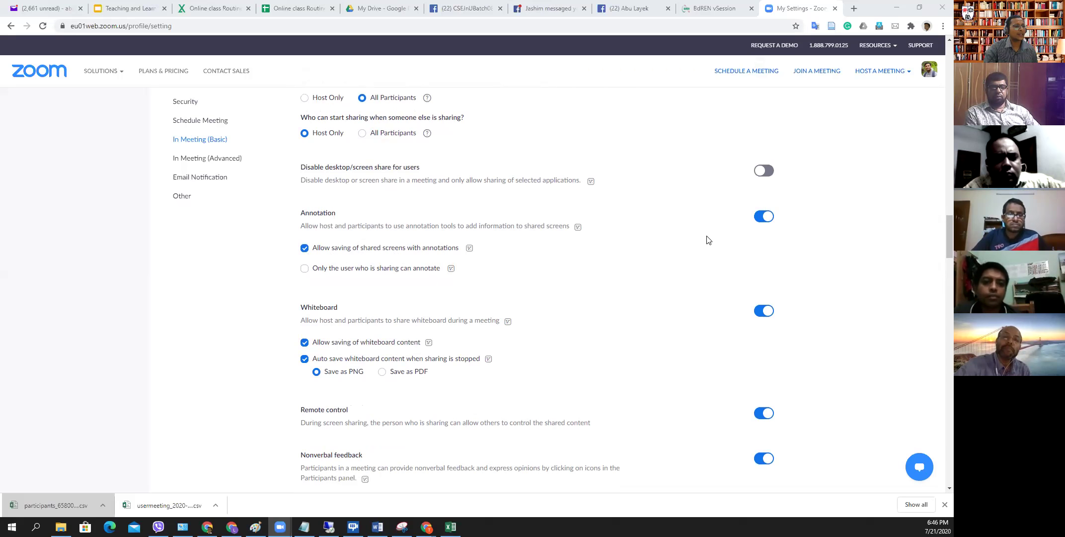
{"action": "scroll", "coordinate": [727, 268], "scroll_direction": "down", "scroll_amount": 1}
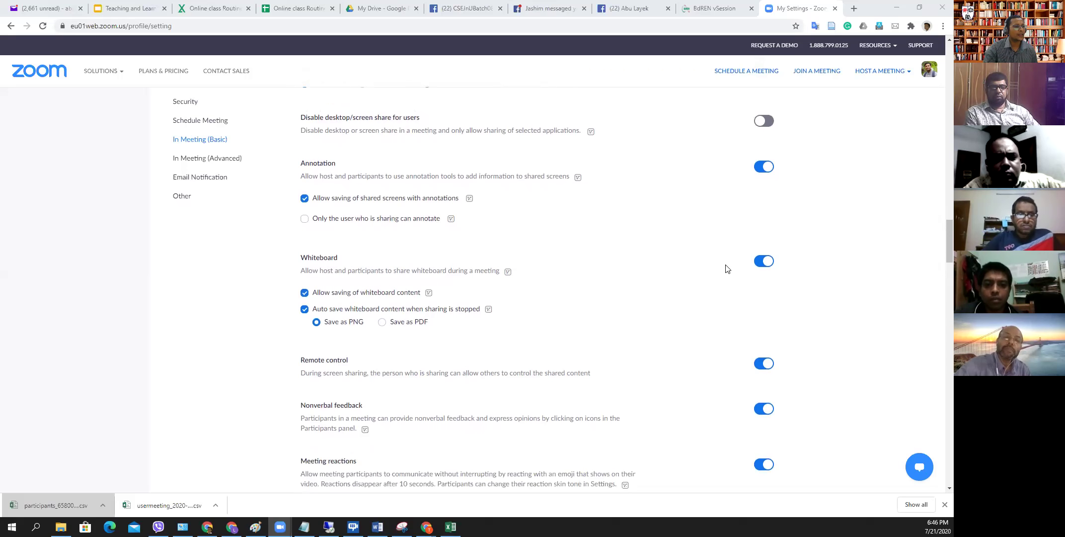
{"action": "scroll", "coordinate": [726, 269], "scroll_direction": "down", "scroll_amount": 3}
{"action": "scroll", "coordinate": [724, 268], "scroll_direction": "down", "scroll_amount": 7}
{"action": "scroll", "coordinate": [722, 267], "scroll_direction": "down", "scroll_amount": 2}
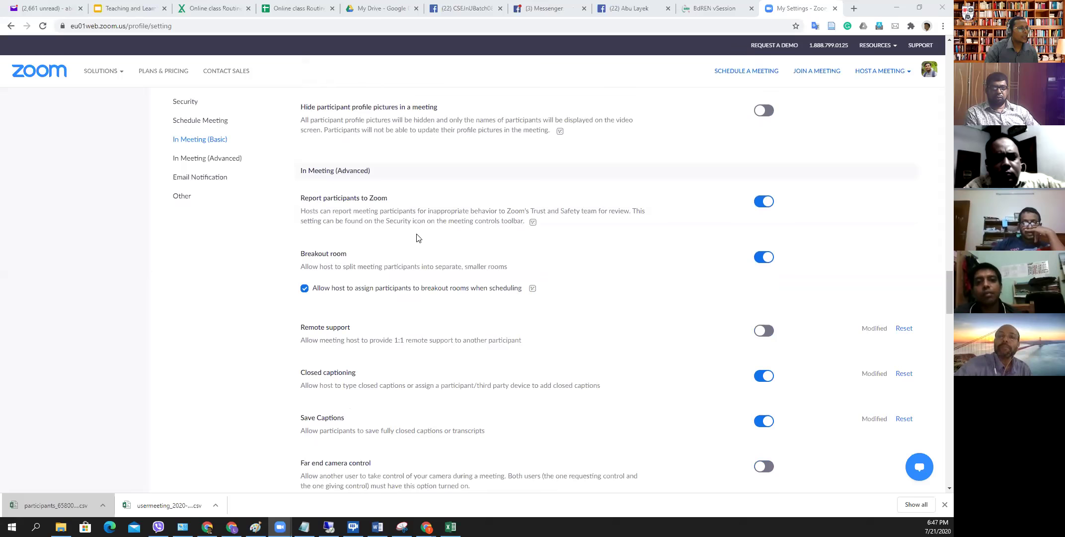
{"action": "scroll", "coordinate": [416, 238], "scroll_direction": "down", "scroll_amount": 1}
{"action": "left_click_drag", "start_coordinate": [300, 148], "coordinate": [495, 172]}
- Clear the highlight and switch to the Teaching and Learning slides at 4.b(ii) Solutions for Math writing
{"action": "left_click", "coordinate": [408, 179]}
{"action": "scroll", "coordinate": [436, 181], "scroll_direction": "down", "scroll_amount": 1}
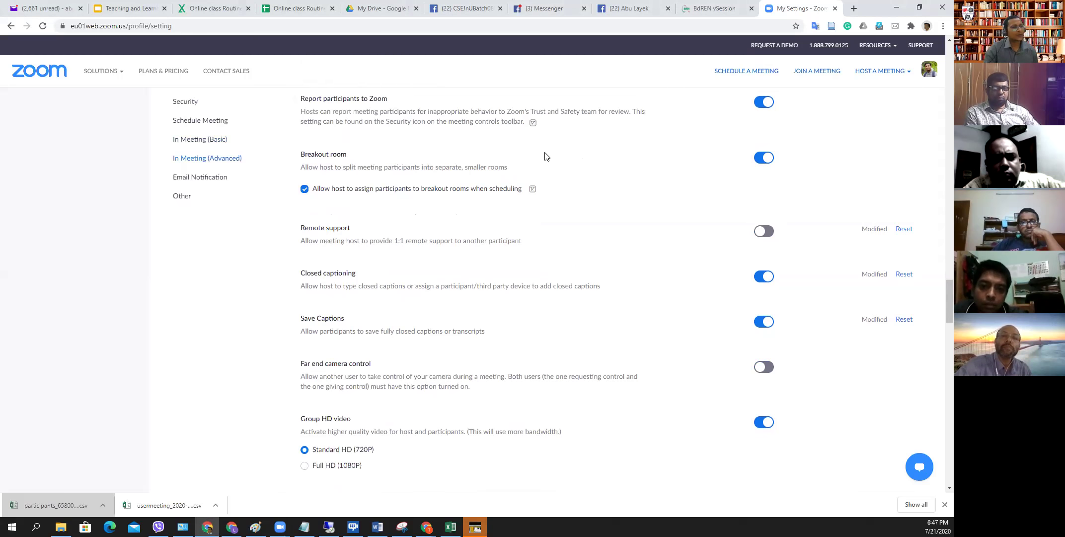
{"action": "scroll", "coordinate": [547, 157], "scroll_direction": "up", "scroll_amount": 1}
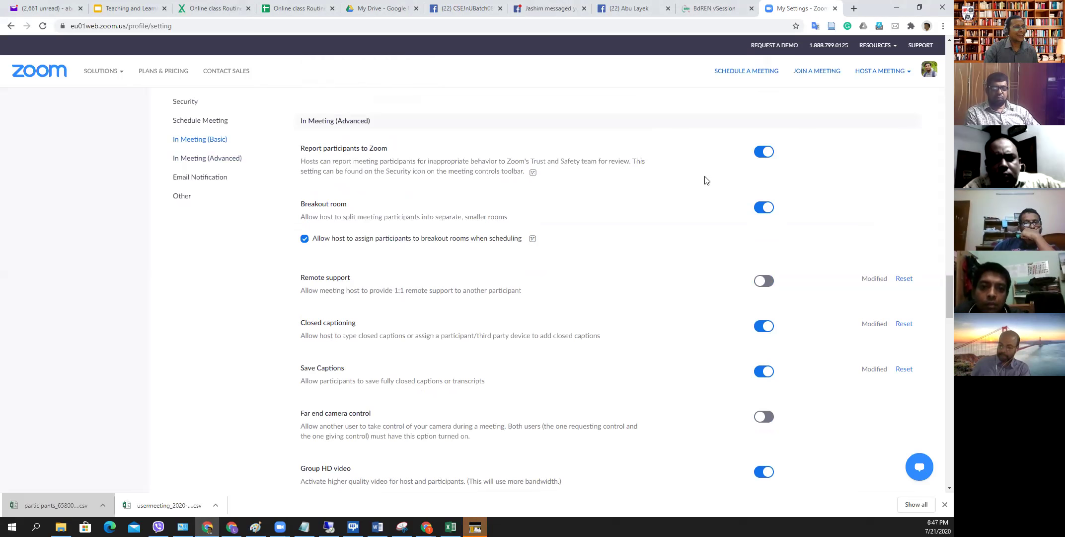
{"action": "scroll", "coordinate": [568, 173], "scroll_direction": "down", "scroll_amount": 2}
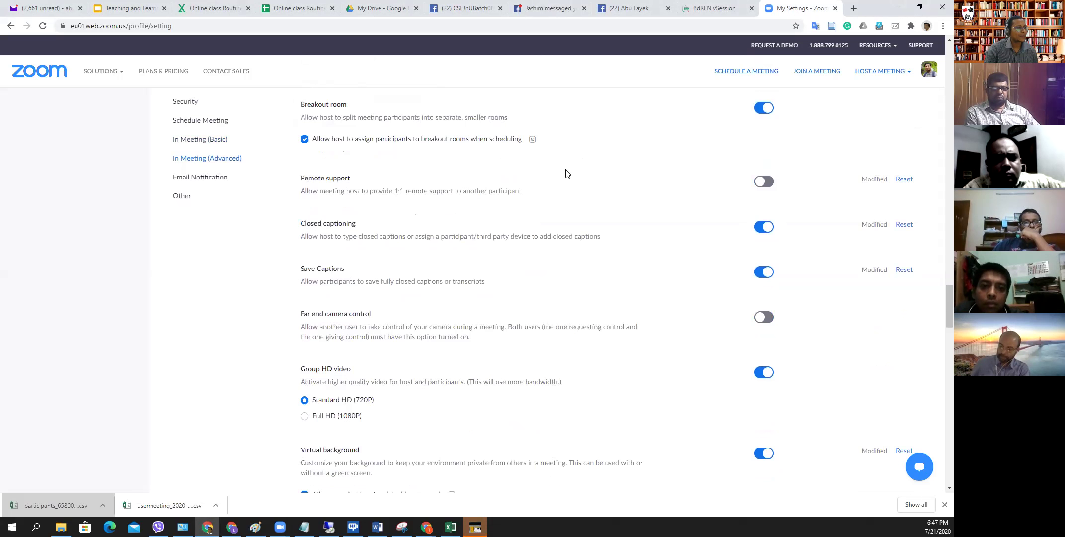
{"action": "scroll", "coordinate": [248, 215], "scroll_direction": "up", "scroll_amount": 2}
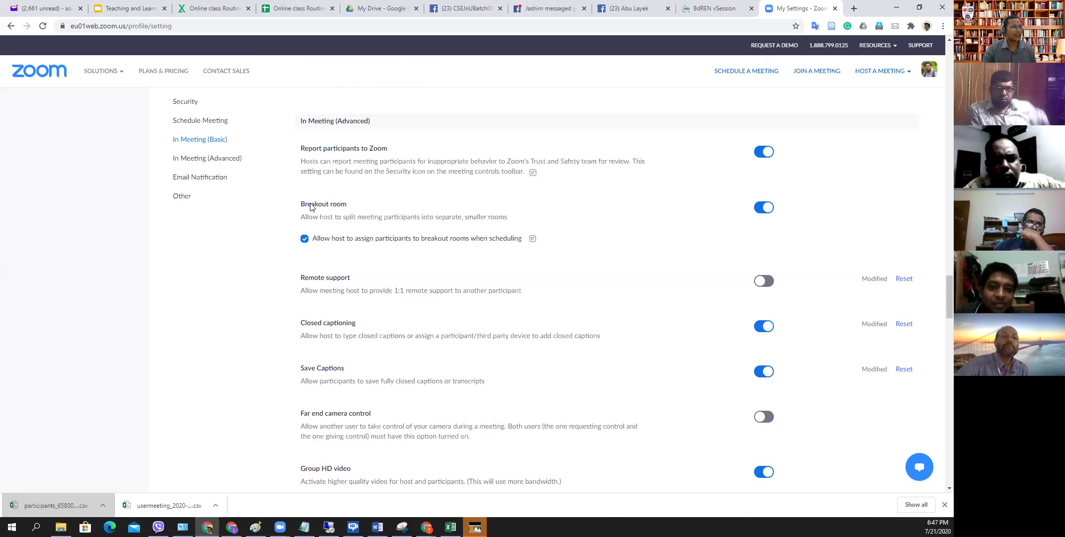
{"action": "left_click", "coordinate": [130, 8]}
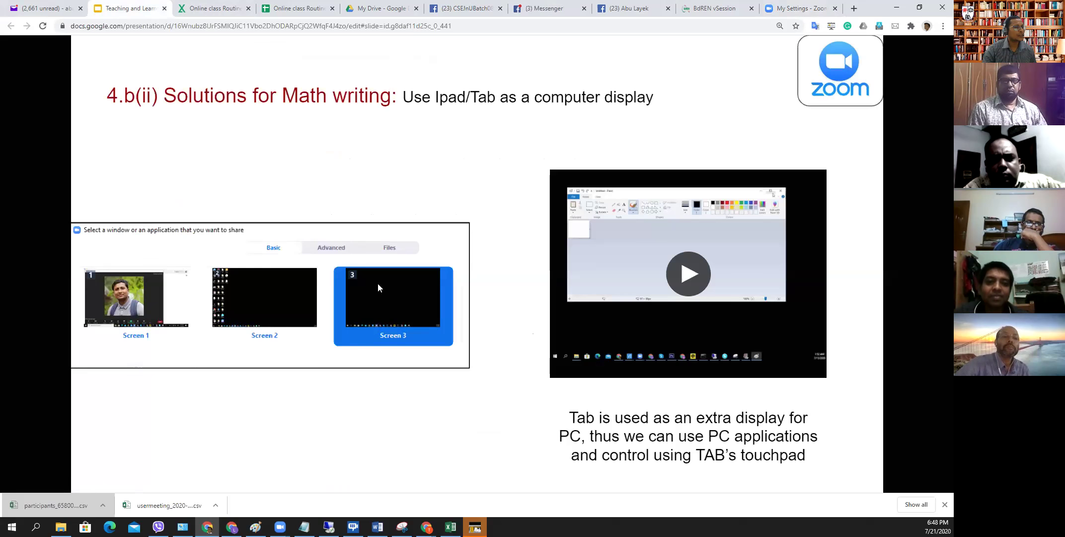
- Step back four slides to slide 25, In meeting controls
{"action": "key", "text": "Left"}
{"action": "key", "text": "Left"}
{"action": "key", "text": "Left"}
{"action": "key", "text": "Left"}
{"action": "key", "text": "Left"}
{"action": "key", "text": "Left"}
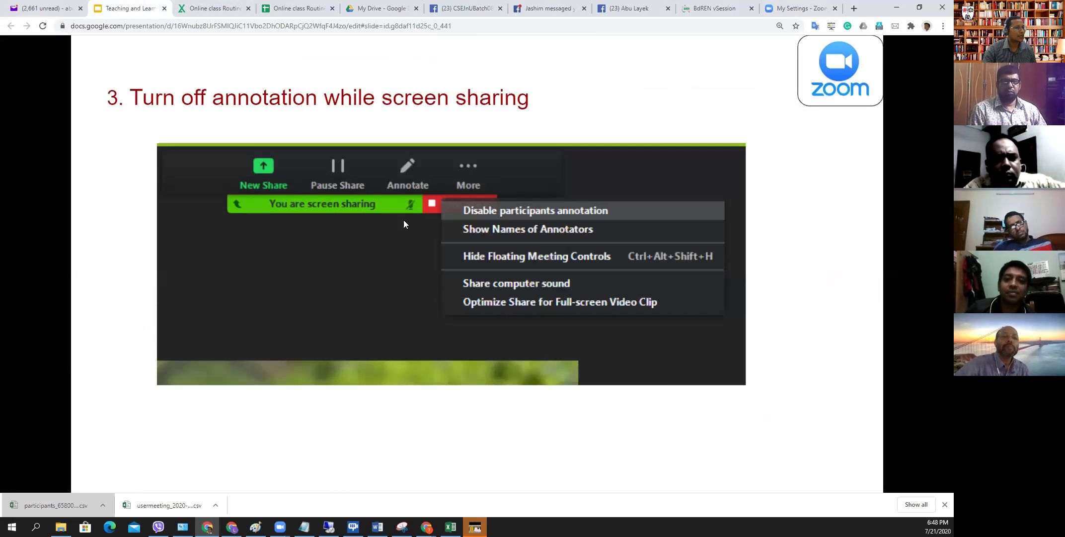
{"action": "key", "text": "Left"}
{"action": "key", "text": "Left"}
{"action": "key", "text": "Left"}
{"action": "key", "text": "Left"}
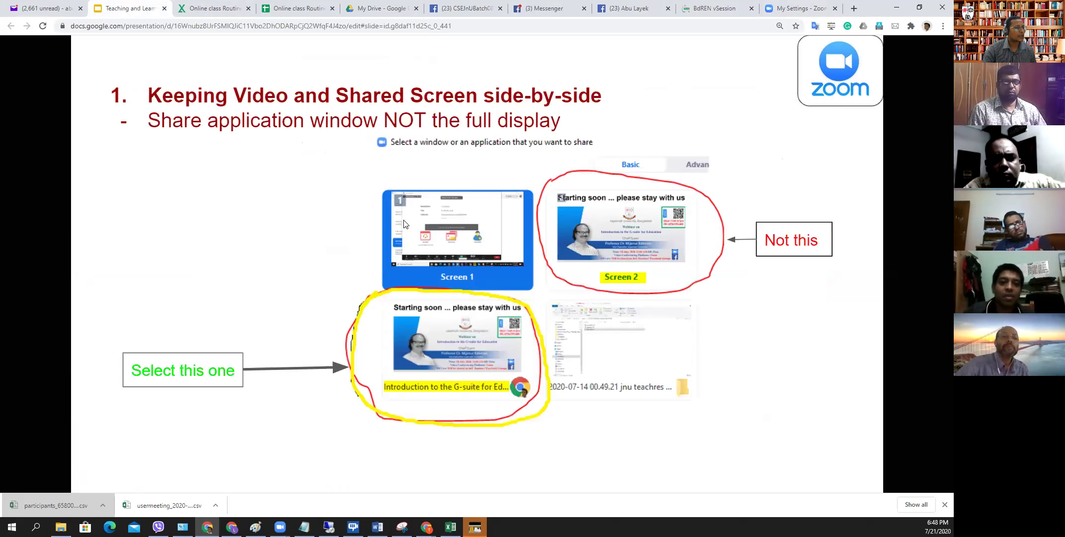
{"action": "key", "text": "Left"}
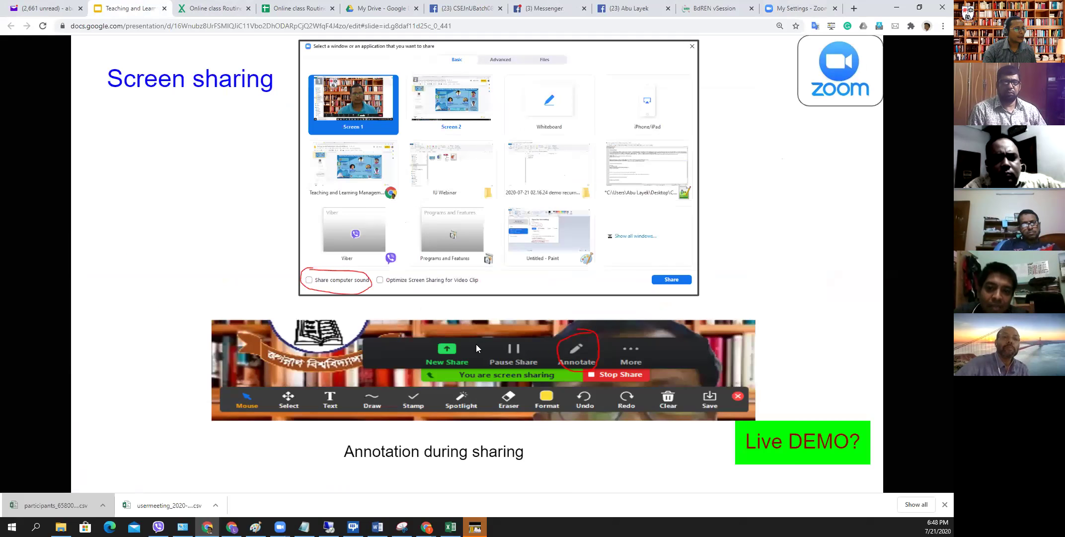
{"action": "key", "text": "Left"}
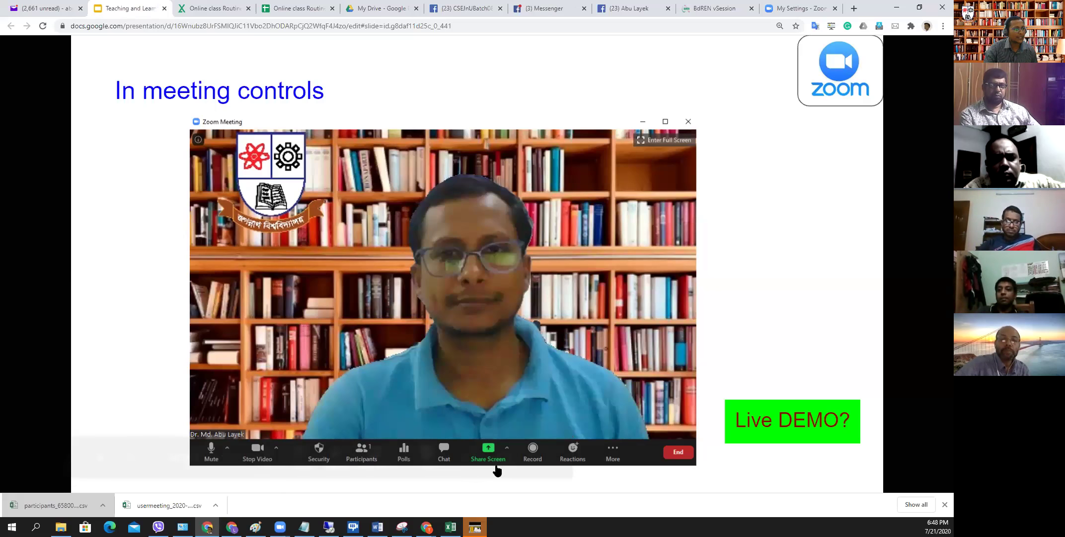
{"action": "mouse_move", "coordinate": [492, 469]}
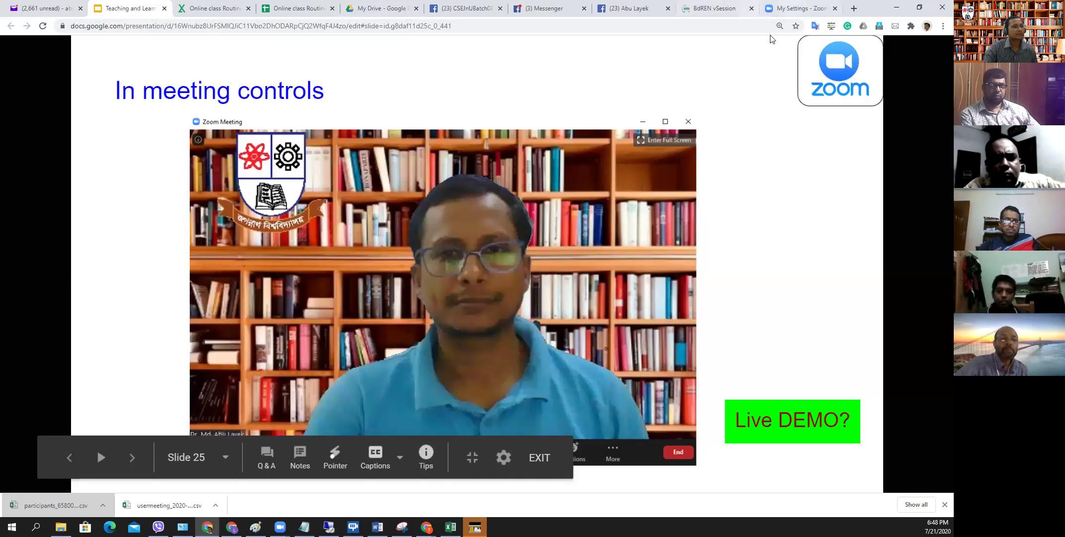
{"action": "left_click", "coordinate": [790, 9]}
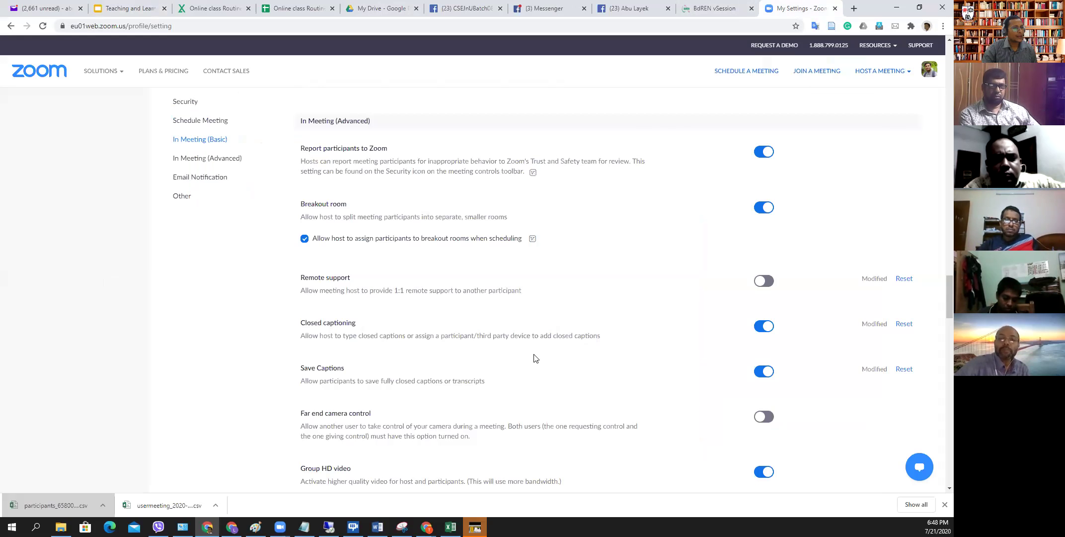
{"action": "scroll", "coordinate": [535, 357], "scroll_direction": "down", "scroll_amount": 1}
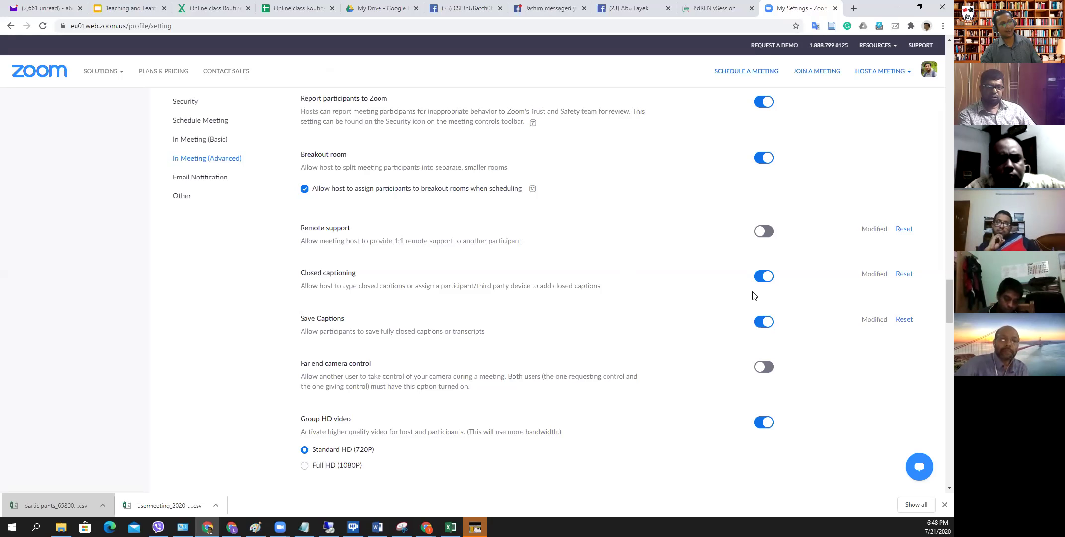
{"action": "scroll", "coordinate": [710, 302], "scroll_direction": "down", "scroll_amount": 4}
{"action": "scroll", "coordinate": [681, 311], "scroll_direction": "down", "scroll_amount": 2}
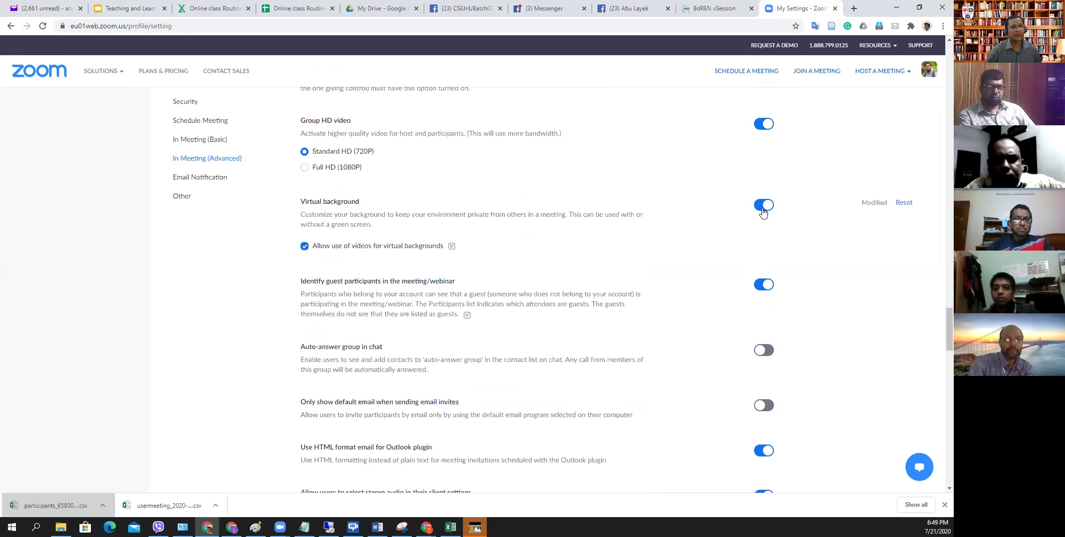
{"action": "scroll", "coordinate": [675, 203], "scroll_direction": "down", "scroll_amount": 1}
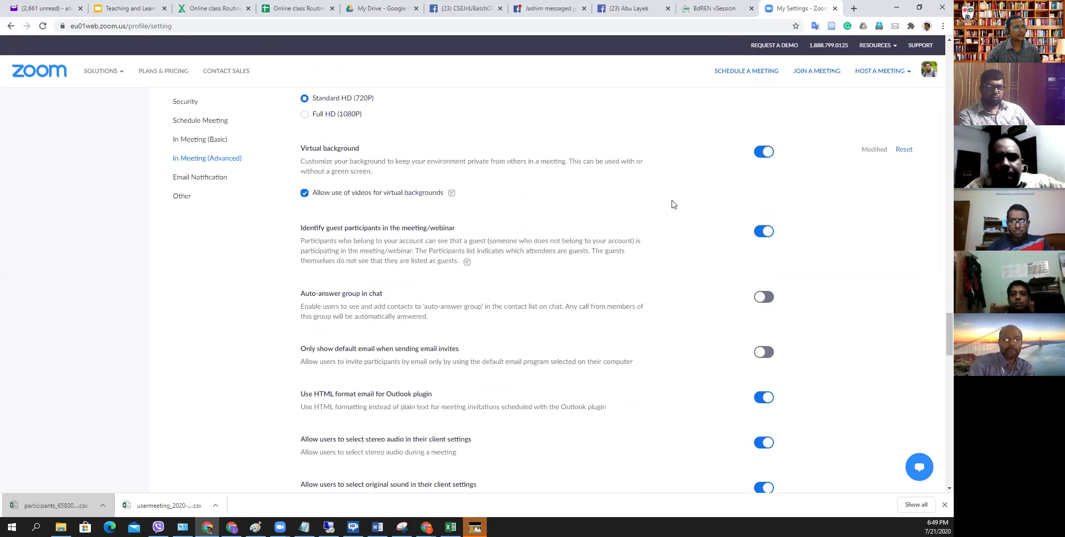
{"action": "scroll", "coordinate": [674, 204], "scroll_direction": "down", "scroll_amount": 2}
{"action": "scroll", "coordinate": [674, 204], "scroll_direction": "down", "scroll_amount": 1}
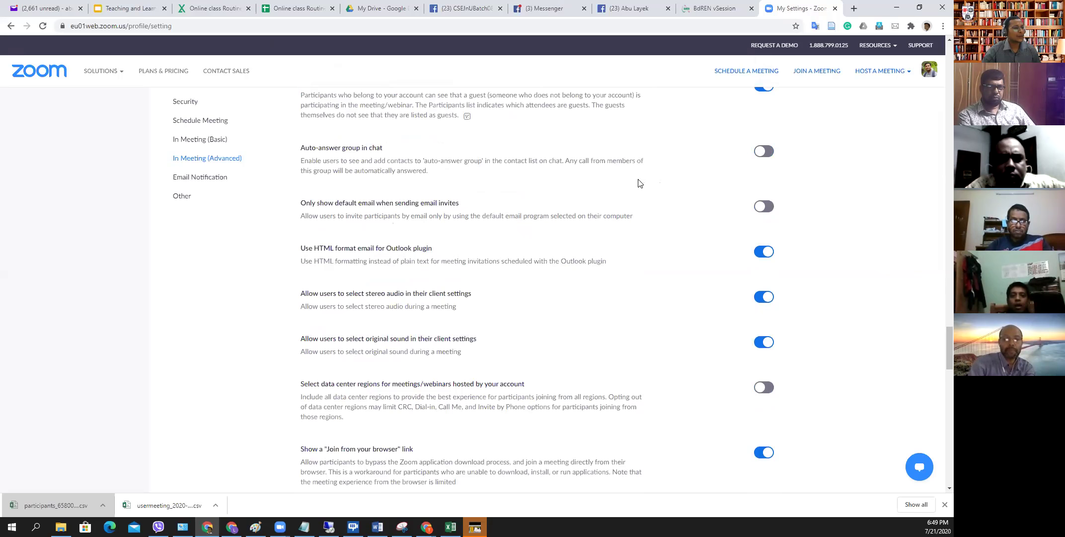
{"action": "scroll", "coordinate": [437, 199], "scroll_direction": "down", "scroll_amount": 1}
{"action": "scroll", "coordinate": [508, 253], "scroll_direction": "down", "scroll_amount": 5}
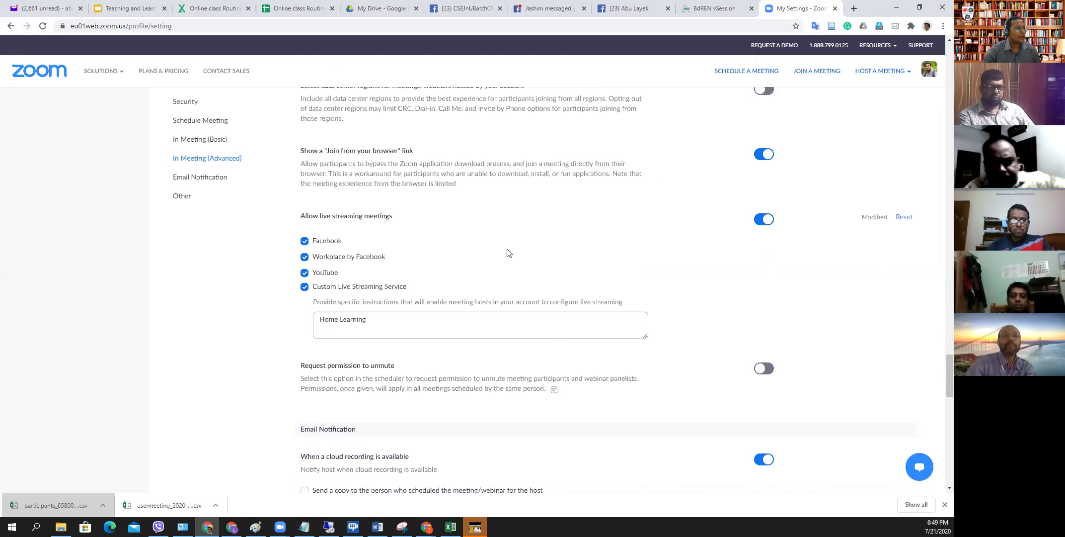
{"action": "scroll", "coordinate": [508, 253], "scroll_direction": "down", "scroll_amount": 1}
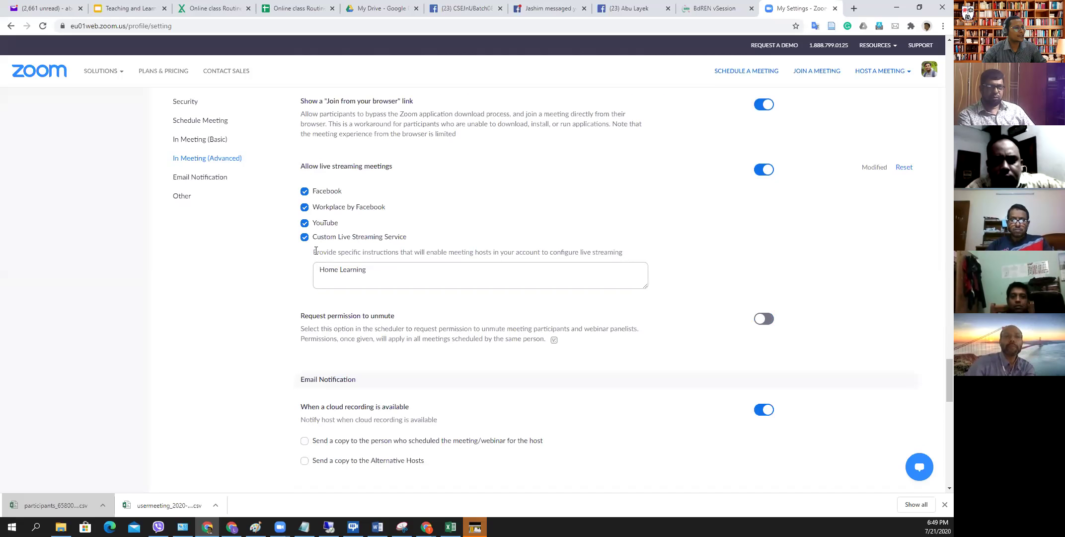
{"action": "left_click_drag", "start_coordinate": [302, 167], "coordinate": [408, 211]}
{"action": "left_click_drag", "start_coordinate": [409, 229], "coordinate": [412, 238]}
{"action": "left_click", "coordinate": [410, 179]}
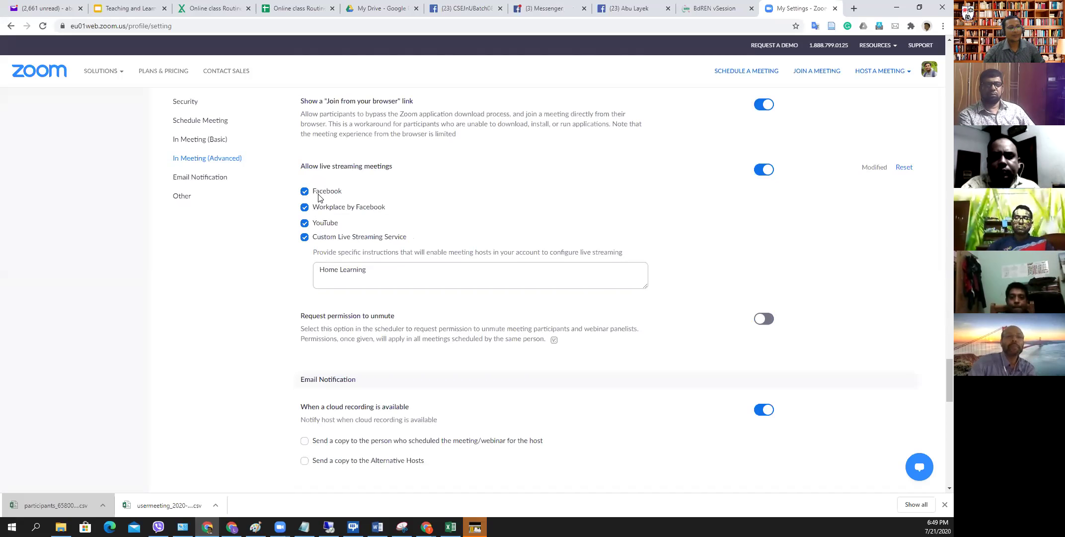
{"action": "scroll", "coordinate": [437, 230], "scroll_direction": "down", "scroll_amount": 2}
{"action": "scroll", "coordinate": [438, 229], "scroll_direction": "down", "scroll_amount": 4}
{"action": "scroll", "coordinate": [436, 235], "scroll_direction": "down", "scroll_amount": 3}
{"action": "scroll", "coordinate": [434, 235], "scroll_direction": "up", "scroll_amount": 2}
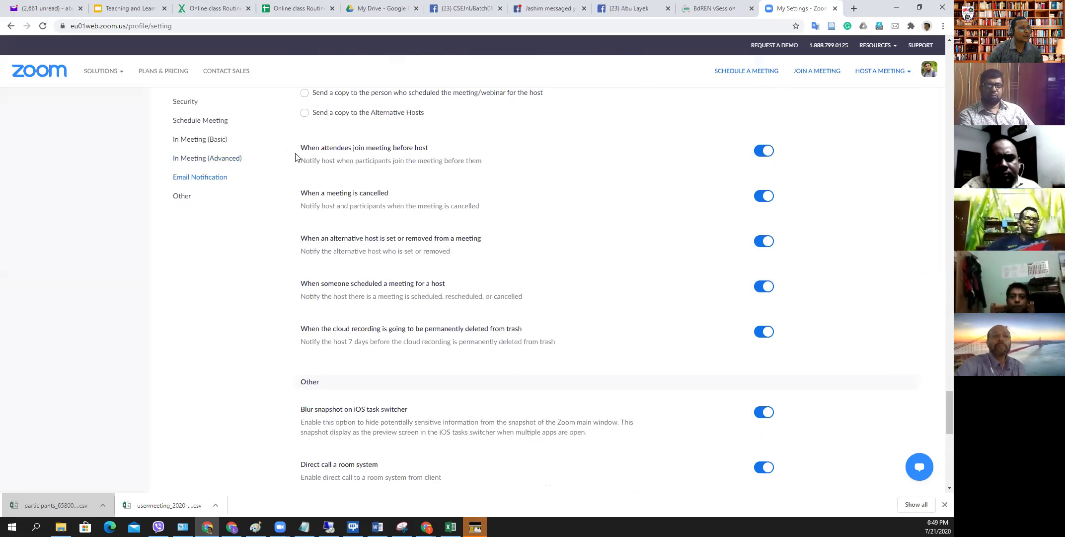
{"action": "scroll", "coordinate": [298, 160], "scroll_direction": "up", "scroll_amount": 3}
{"action": "scroll", "coordinate": [444, 285], "scroll_direction": "up", "scroll_amount": 2}
{"action": "scroll", "coordinate": [471, 287], "scroll_direction": "down", "scroll_amount": 2}
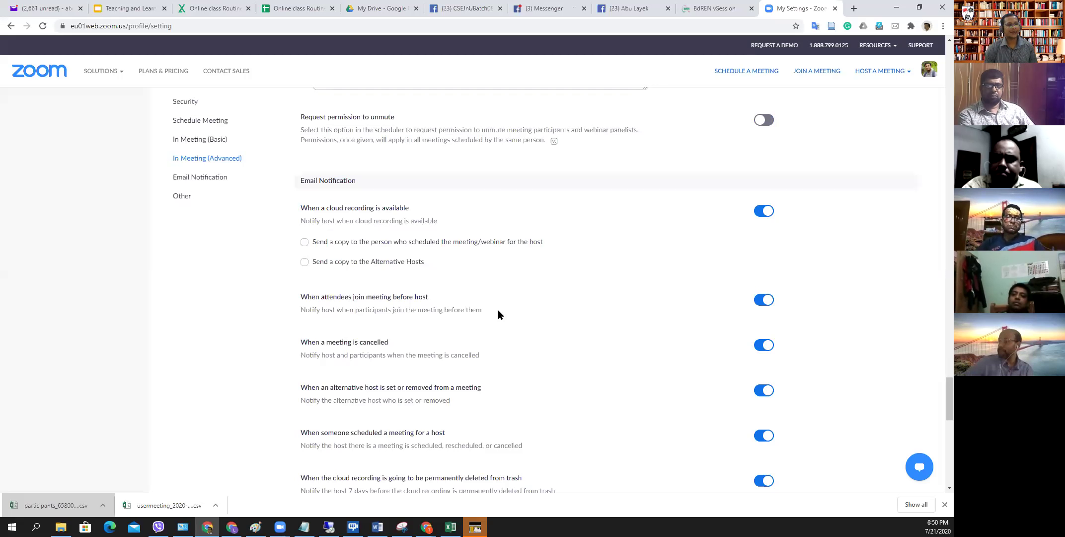
{"action": "left_click", "coordinate": [764, 300]}
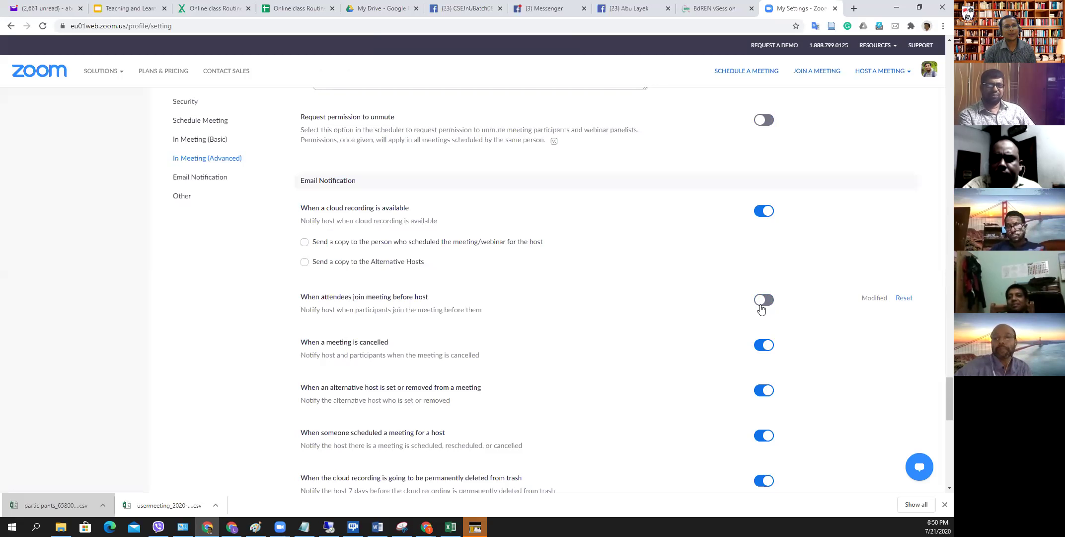
{"action": "left_click", "coordinate": [764, 299]}
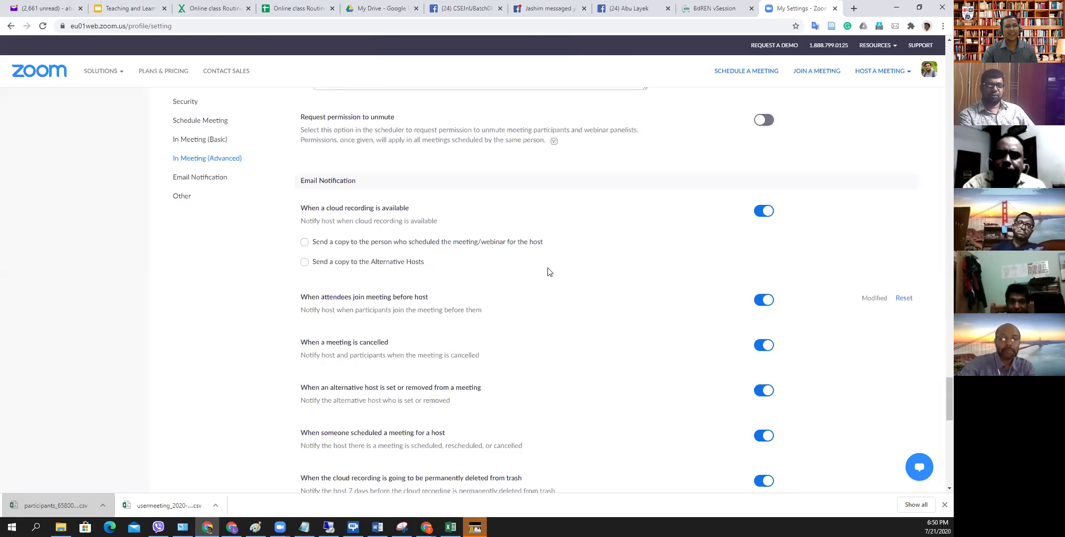
- Scroll down through the remaining Zoom meeting settings
{"action": "scroll", "coordinate": [550, 272], "scroll_direction": "down", "scroll_amount": 2}
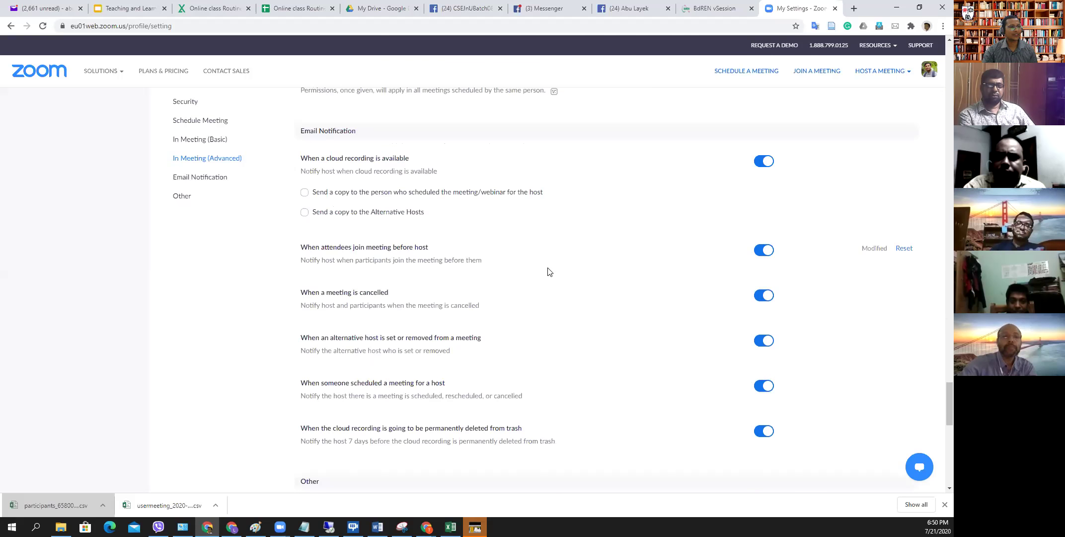
{"action": "scroll", "coordinate": [550, 272], "scroll_direction": "down", "scroll_amount": 1}
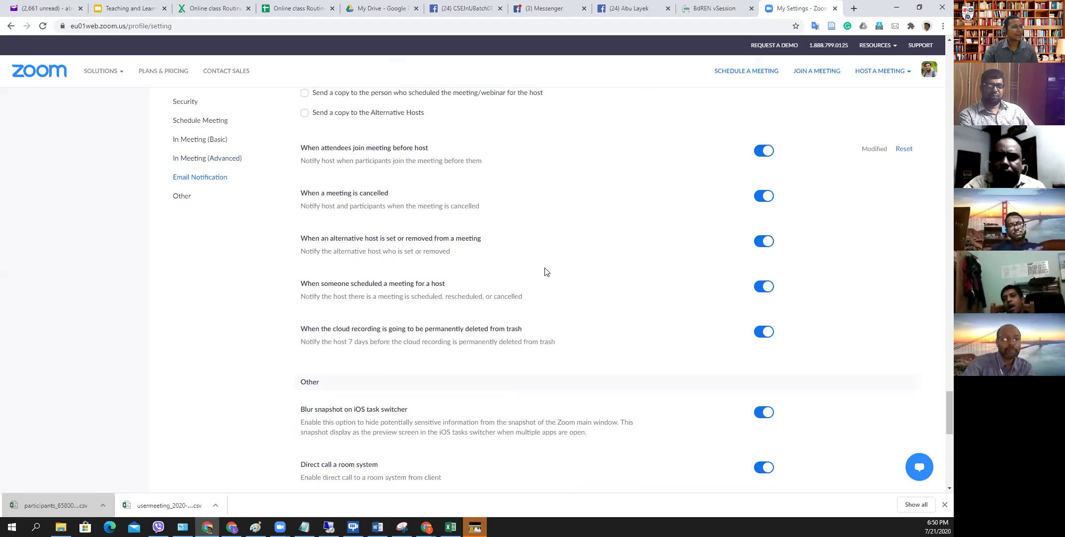
{"action": "scroll", "coordinate": [545, 270], "scroll_direction": "down", "scroll_amount": 2}
{"action": "scroll", "coordinate": [533, 349], "scroll_direction": "up", "scroll_amount": 3}
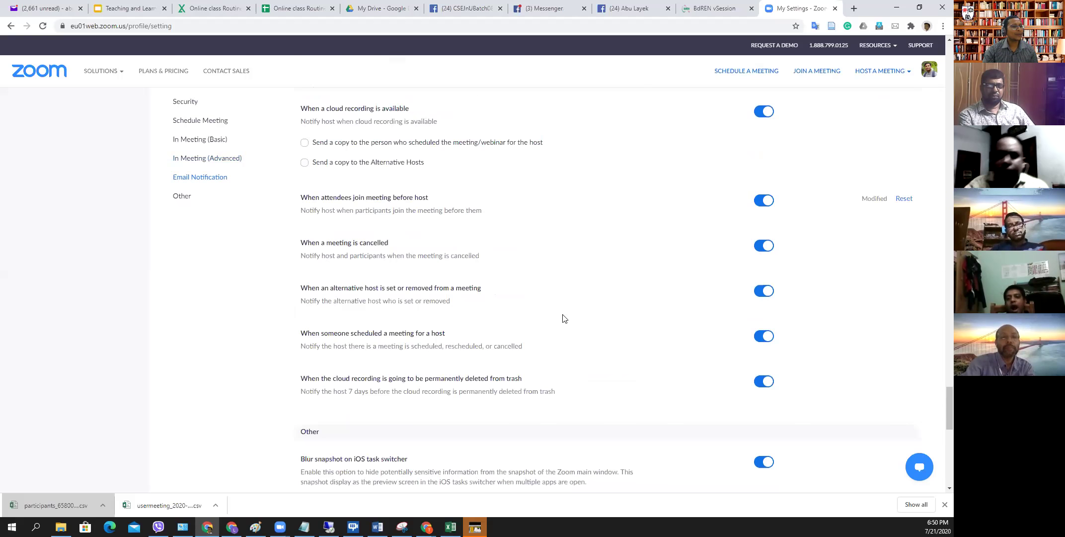
{"action": "scroll", "coordinate": [502, 308], "scroll_direction": "up", "scroll_amount": 4}
{"action": "scroll", "coordinate": [462, 273], "scroll_direction": "down", "scroll_amount": 3}
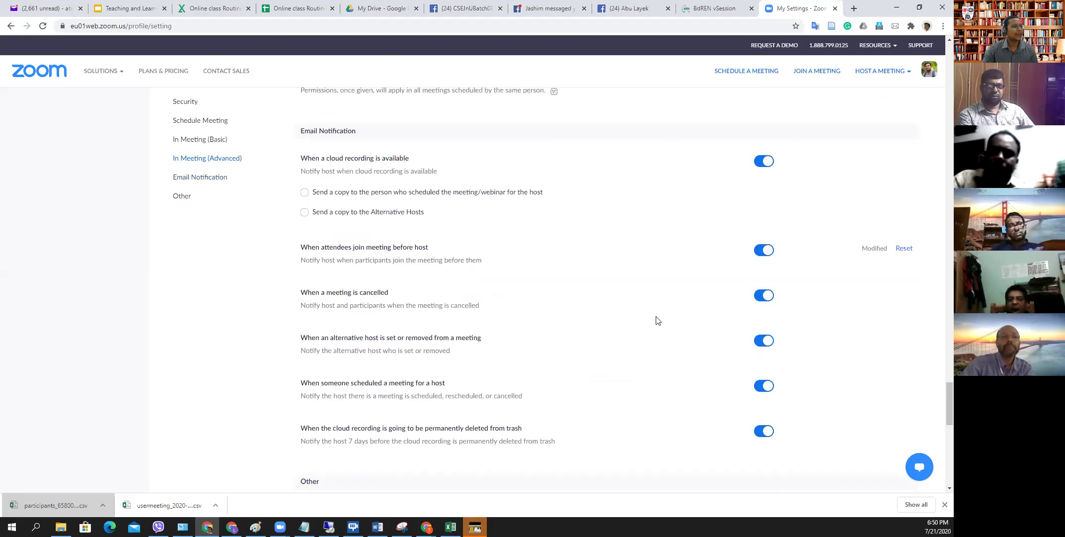
{"action": "scroll", "coordinate": [739, 337], "scroll_direction": "down", "scroll_amount": 1}
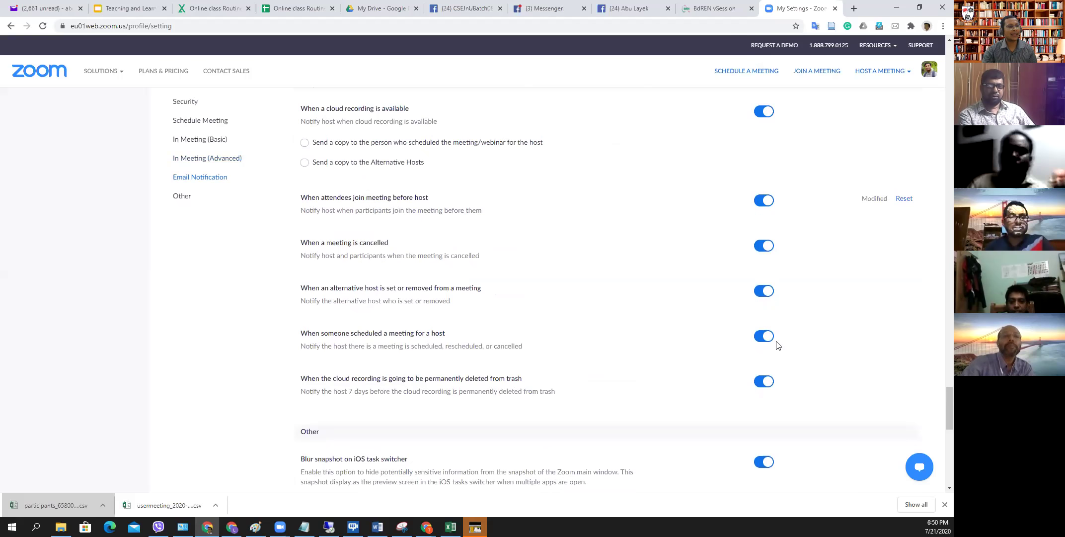
{"action": "scroll", "coordinate": [663, 344], "scroll_direction": "down", "scroll_amount": 5}
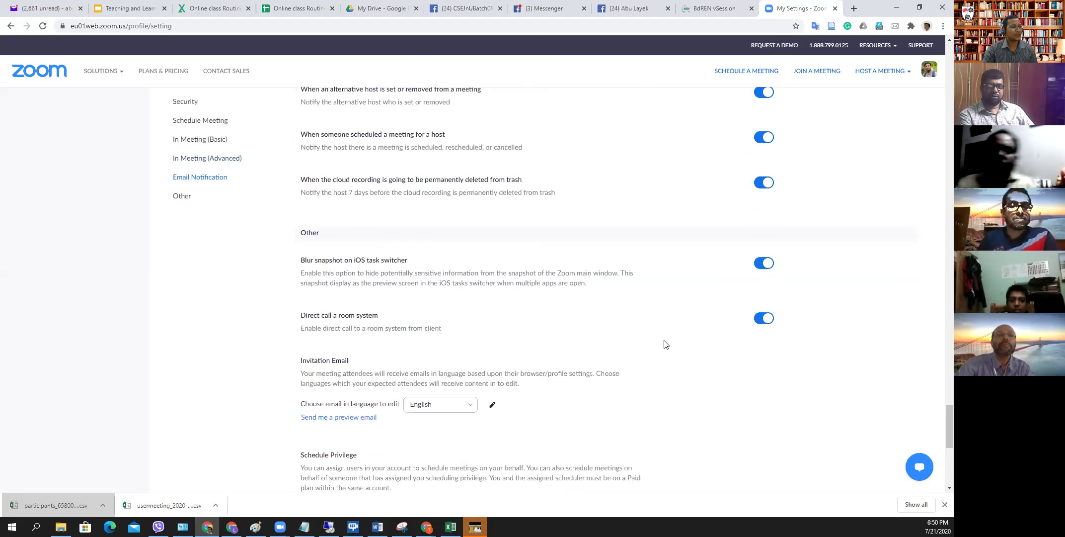
{"action": "scroll", "coordinate": [668, 342], "scroll_direction": "down", "scroll_amount": 5}
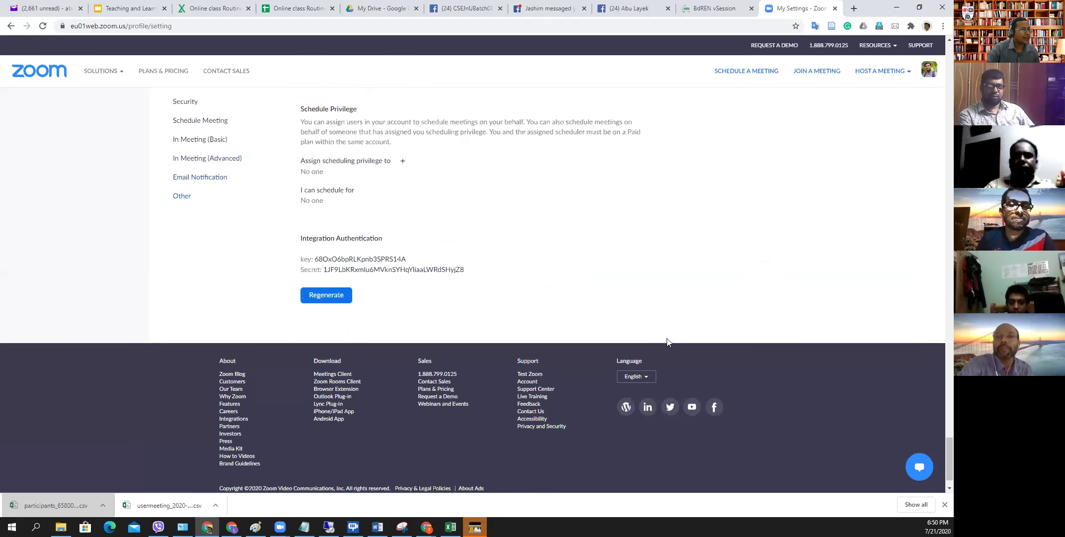
- Scroll back up to the Security settings with Waiting Room and passcode options
{"action": "scroll", "coordinate": [667, 338], "scroll_direction": "up", "scroll_amount": 20}
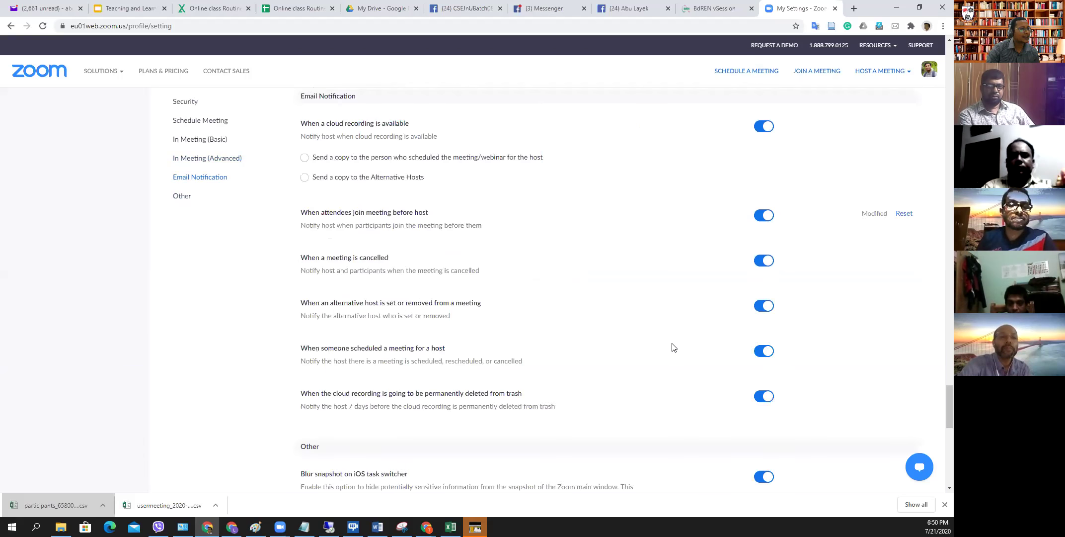
{"action": "scroll", "coordinate": [683, 351], "scroll_direction": "up", "scroll_amount": 20}
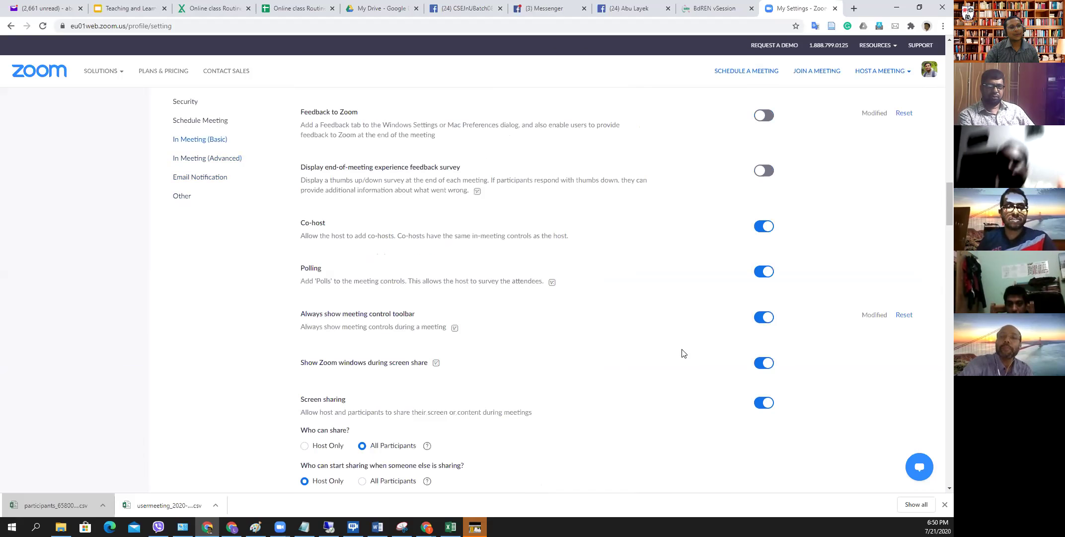
{"action": "scroll", "coordinate": [685, 348], "scroll_direction": "up", "scroll_amount": 20}
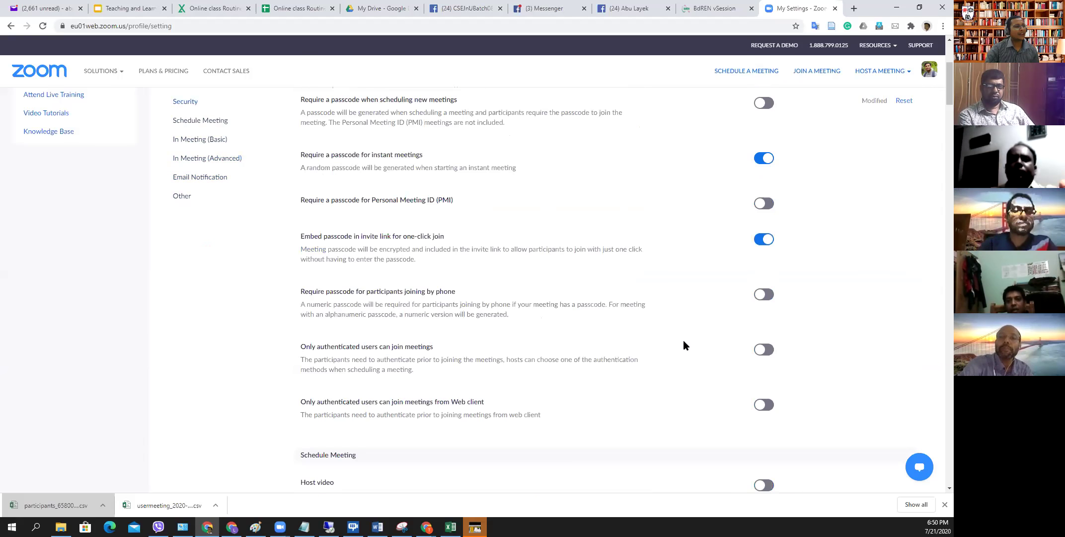
{"action": "scroll", "coordinate": [684, 342], "scroll_direction": "up", "scroll_amount": 2}
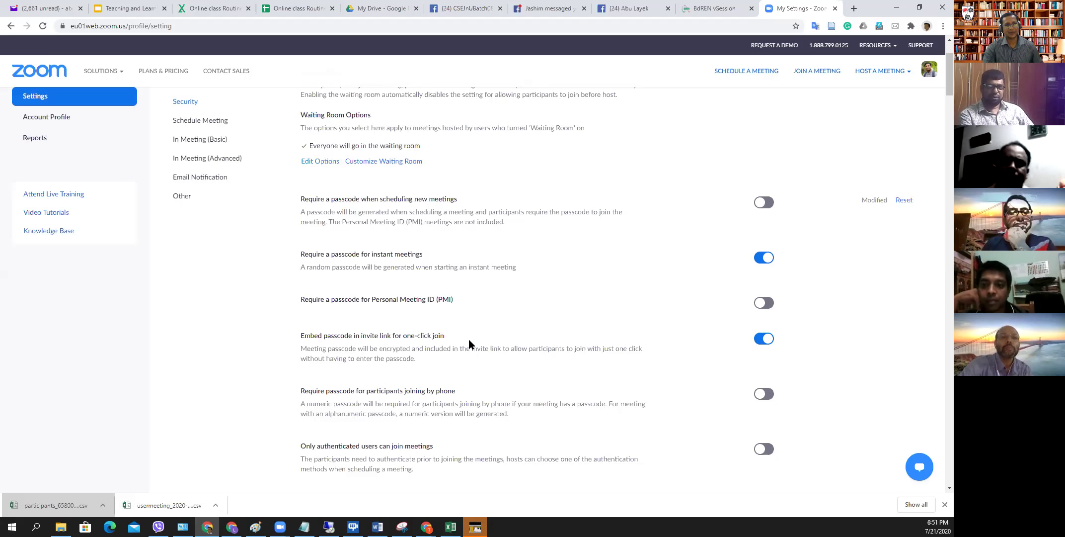
{"action": "scroll", "coordinate": [469, 343], "scroll_direction": "up", "scroll_amount": 2}
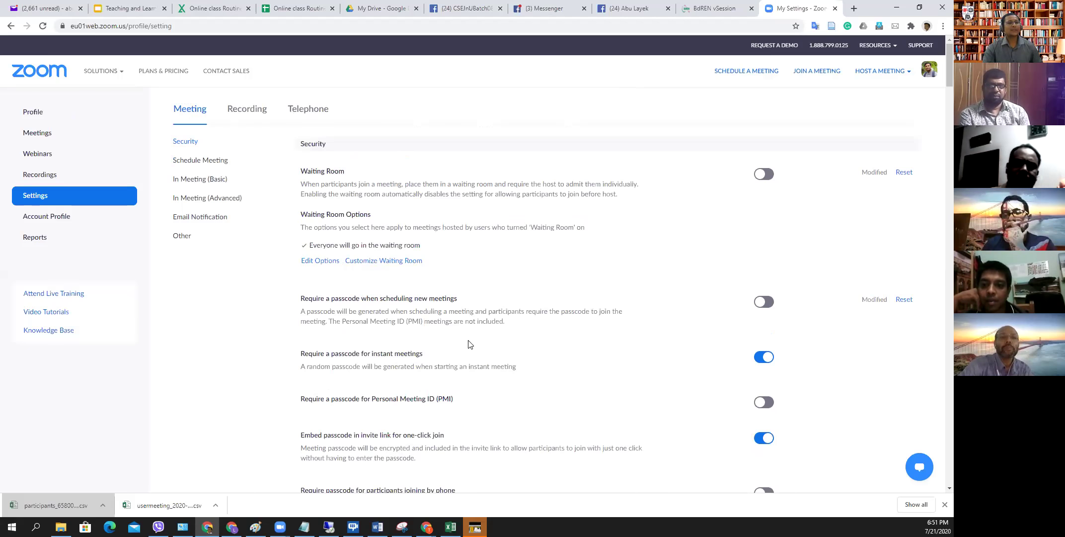
- Dismiss the accidental context menu and return to the Google Slides presentation
{"action": "right_click", "coordinate": [552, 71]}
{"action": "left_click", "coordinate": [522, 71]}
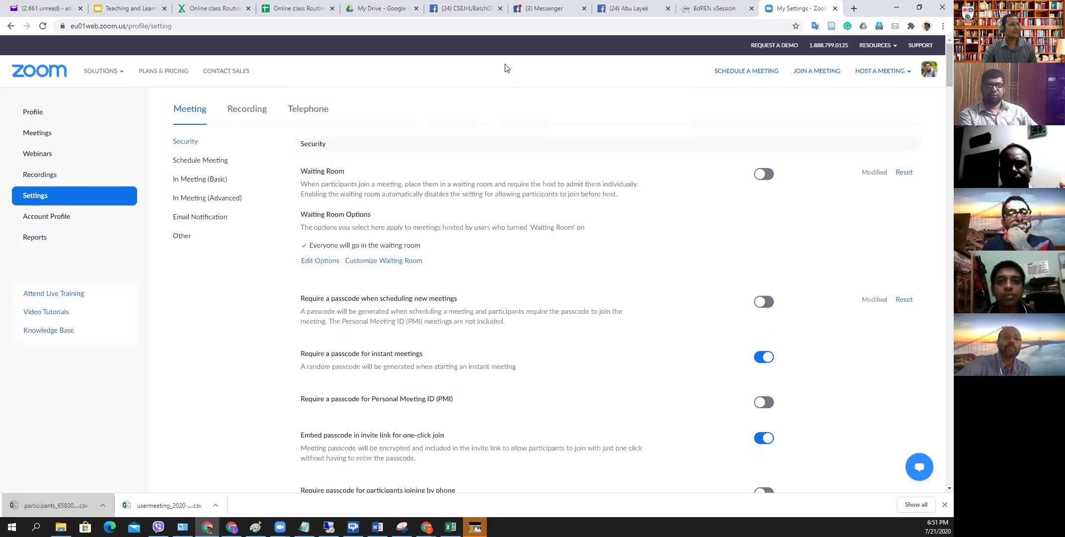
{"action": "left_click", "coordinate": [125, 10]}
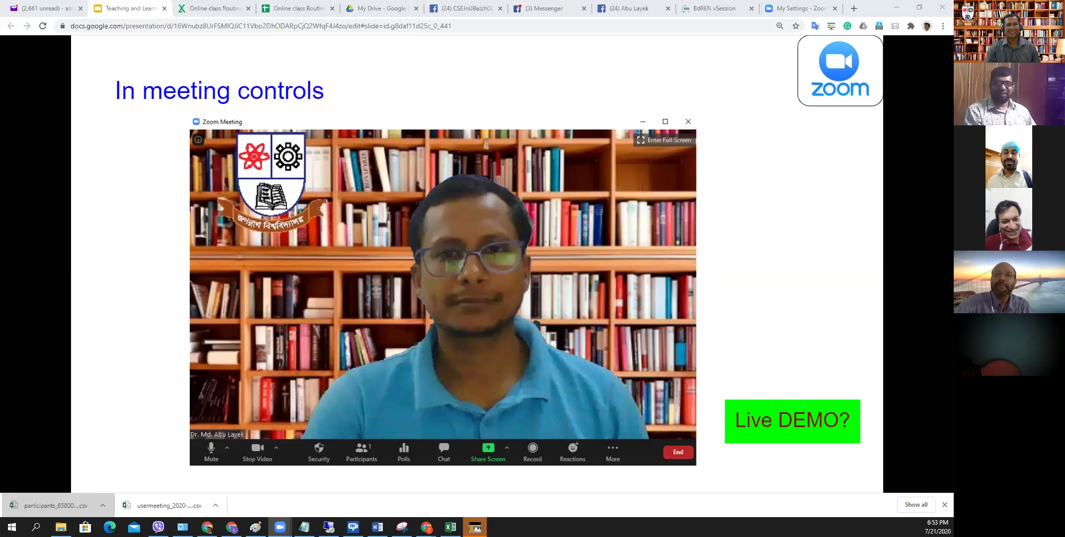
{"action": "mouse_move", "coordinate": [96, 449]}
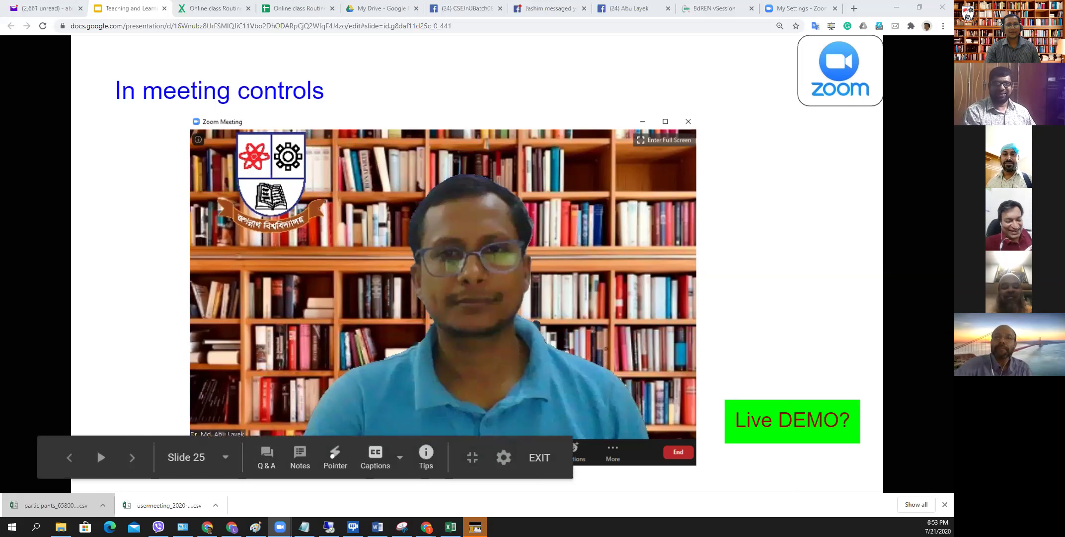